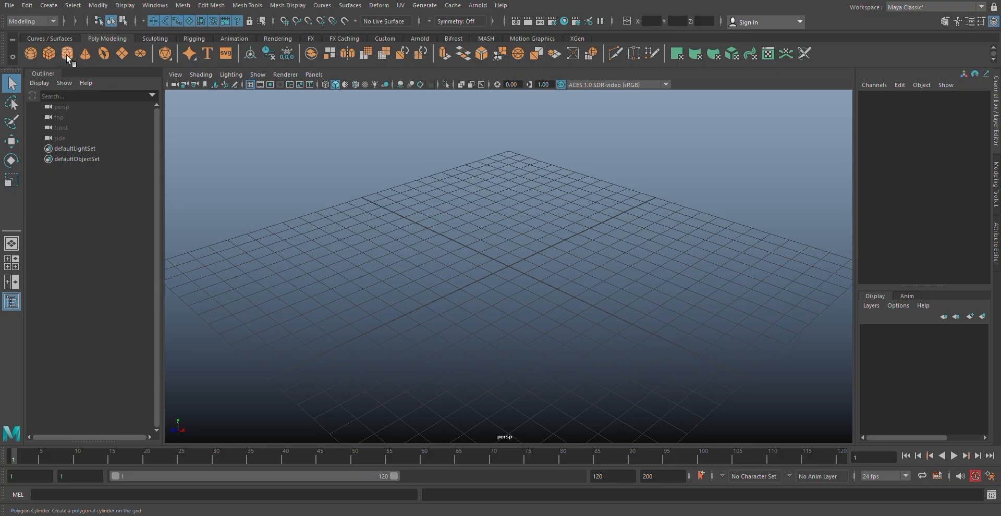
- Create a polygon cylinder with 0 cap subdivisions and 40 axis subdivisions
{"action": "left_click", "coordinate": [67, 54]}
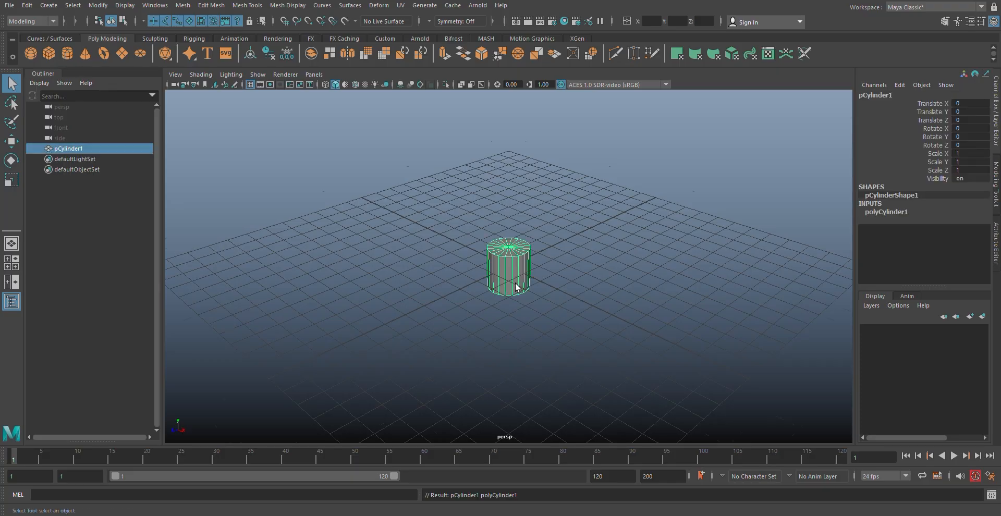
{"action": "left_click", "coordinate": [901, 214]}
{"action": "type", "text": "0"}
{"action": "key", "text": "Return"}
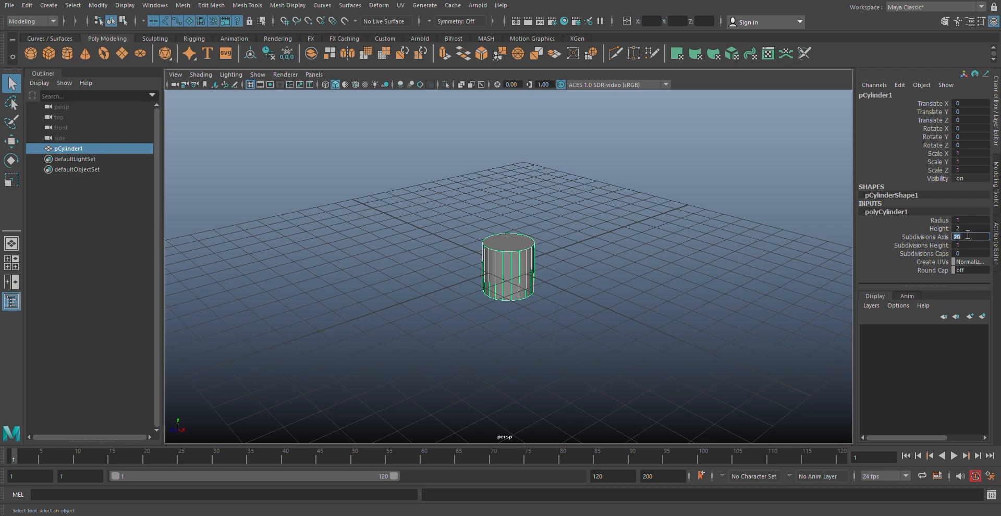
{"action": "type", "text": "40"}
{"action": "key", "text": "Return"}
{"action": "scroll", "coordinate": [525, 245], "scroll_direction": "down", "scroll_amount": 3}
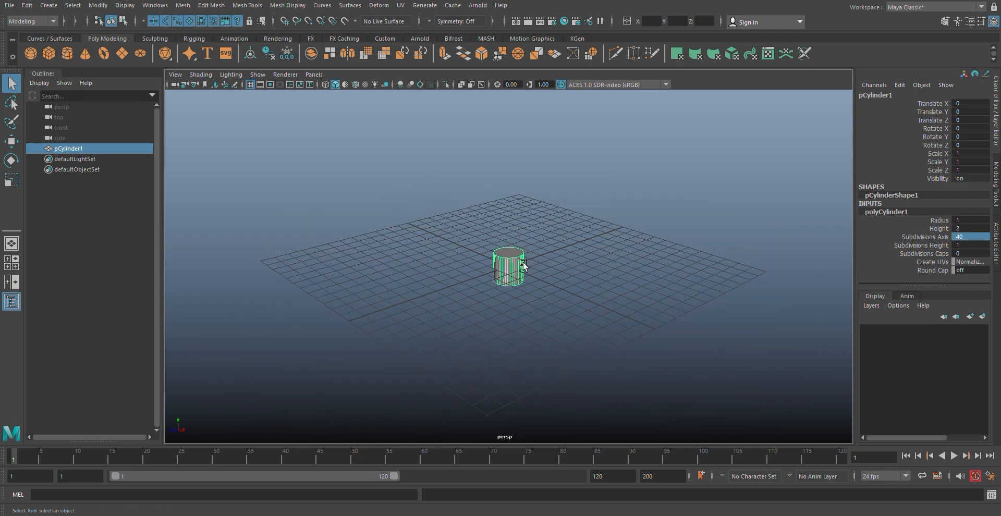
- Raise the cylinder slightly and scale it into a tall column, about 2.3 in X and Z and 7.44 in Y
{"action": "key", "text": "w"}
{"action": "mouse_move", "coordinate": [509, 245]}
{"action": "left_mouse_down"}
{"action": "mouse_move", "coordinate": [509, 222]}
{"action": "mouse_move", "coordinate": [533, 242]}
{"action": "mouse_move", "coordinate": [516, 249]}
{"action": "left_mouse_up"}
{"action": "key", "text": "r"}
{"action": "left_click_drag", "start_coordinate": [509, 155], "coordinate": [496, 146]}
{"action": "scroll", "coordinate": [498, 151], "scroll_direction": "down", "scroll_amount": 3}
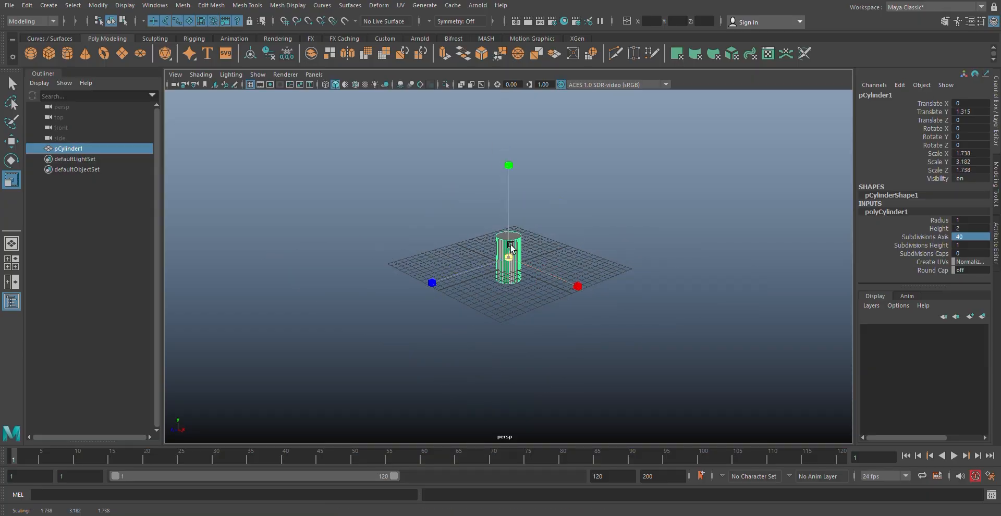
{"action": "left_click_drag", "start_coordinate": [509, 258], "coordinate": [516, 263]}
{"action": "left_click_drag", "start_coordinate": [508, 225], "coordinate": [506, 166]}
{"action": "left_click_drag", "start_coordinate": [507, 202], "coordinate": [508, 195]}
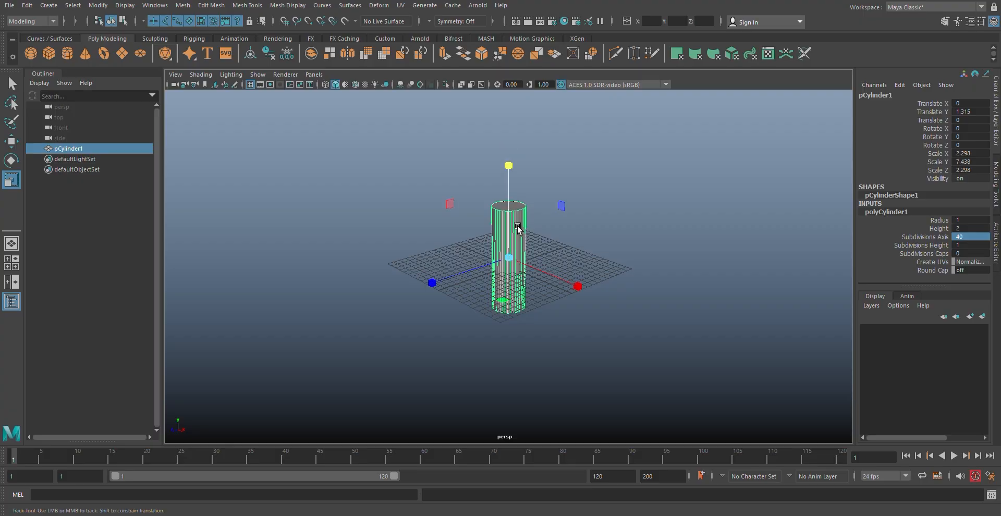
- Raise the column to about 8.04 in Y so that it stands above the grid
{"action": "left_click_drag", "start_coordinate": [518, 227], "coordinate": [502, 229], "text": "alt"}
{"action": "middle_click_drag", "start_coordinate": [502, 229], "coordinate": [493, 258], "text": "alt"}
{"action": "key", "text": "w"}
{"action": "scroll", "coordinate": [492, 257], "scroll_direction": "up", "scroll_amount": 3}
{"action": "left_click_drag", "start_coordinate": [492, 258], "coordinate": [484, 197]}
{"action": "scroll", "coordinate": [492, 243], "scroll_direction": "down", "scroll_amount": 3}
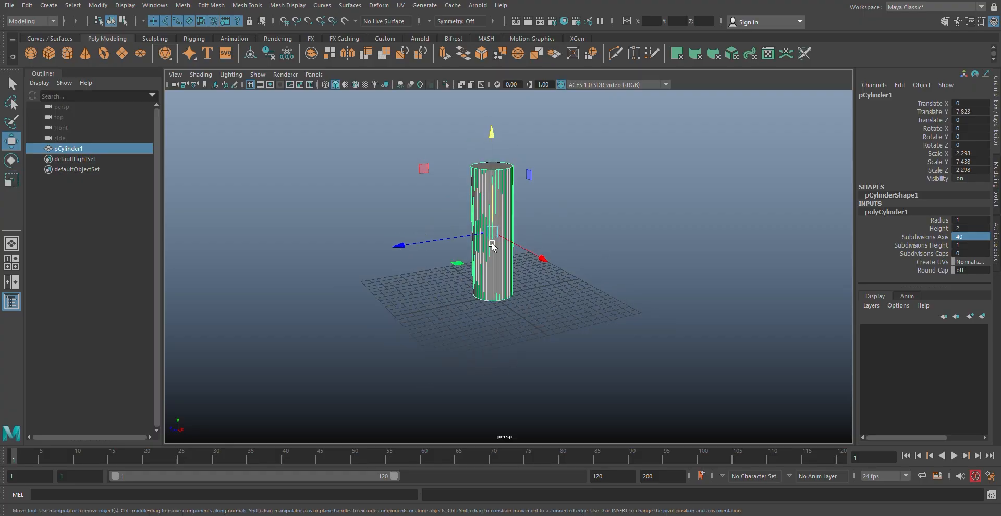
{"action": "middle_click_drag", "start_coordinate": [492, 243], "coordinate": [489, 283], "text": "alt"}
{"action": "mouse_move", "coordinate": [489, 283]}
{"action": "left_mouse_down", "text": "alt"}
{"action": "mouse_move", "coordinate": [492, 256]}
{"action": "mouse_move", "coordinate": [493, 292]}
{"action": "mouse_move", "coordinate": [483, 268]}
{"action": "mouse_move", "coordinate": [472, 273]}
{"action": "mouse_move", "coordinate": [494, 286]}
{"action": "left_mouse_up", "text": "alt"}
{"action": "left_click", "coordinate": [519, 252]}
{"action": "scroll", "coordinate": [498, 261], "scroll_direction": "up", "scroll_amount": 3}
{"action": "left_click", "coordinate": [494, 291]}
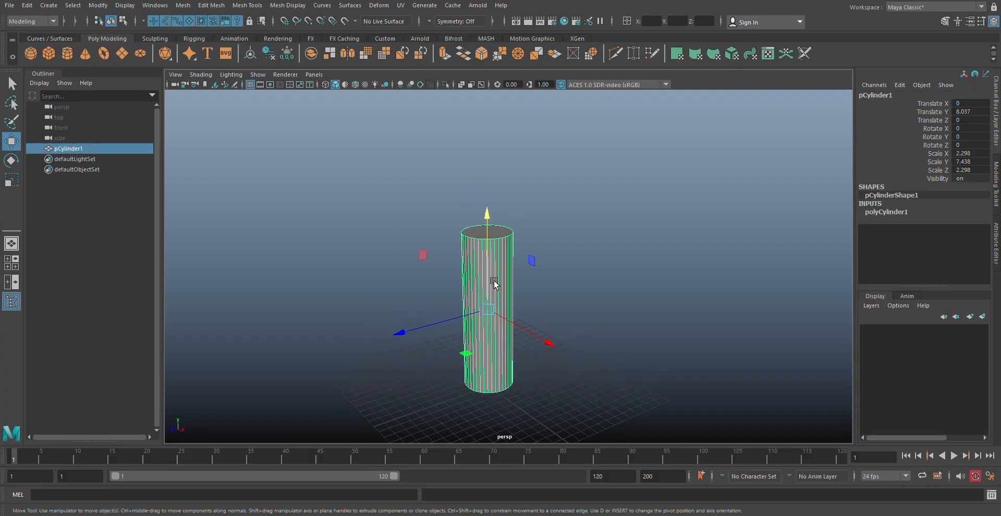
- Shorten the column to a Y scale of about 6.53 and lower it to about 7.26 in Y
{"action": "scroll", "coordinate": [494, 282], "scroll_direction": "up", "scroll_amount": 2}
{"action": "scroll", "coordinate": [488, 240], "scroll_direction": "down", "scroll_amount": 2}
{"action": "key", "text": "r"}
{"action": "left_click_drag", "start_coordinate": [487, 215], "coordinate": [488, 247]}
{"action": "key", "text": "w"}
{"action": "scroll", "coordinate": [499, 258], "scroll_direction": "up", "scroll_amount": 2}
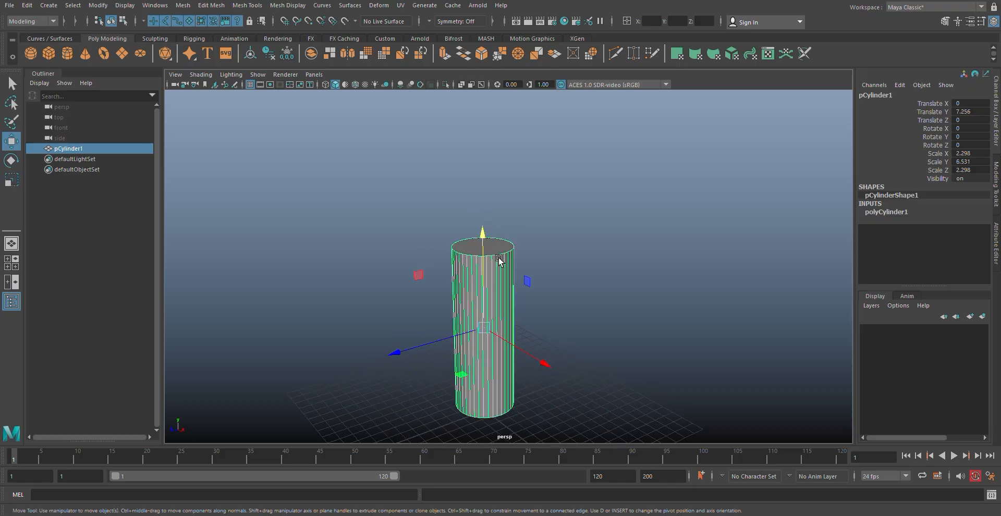
- Scale the column's top ring of vertices inward to taper the shape towards the top
{"action": "right_click_drag", "start_coordinate": [500, 262], "coordinate": [449, 249]}
{"action": "left_click_drag", "start_coordinate": [420, 217], "coordinate": [532, 268]}
{"action": "key", "text": "r"}
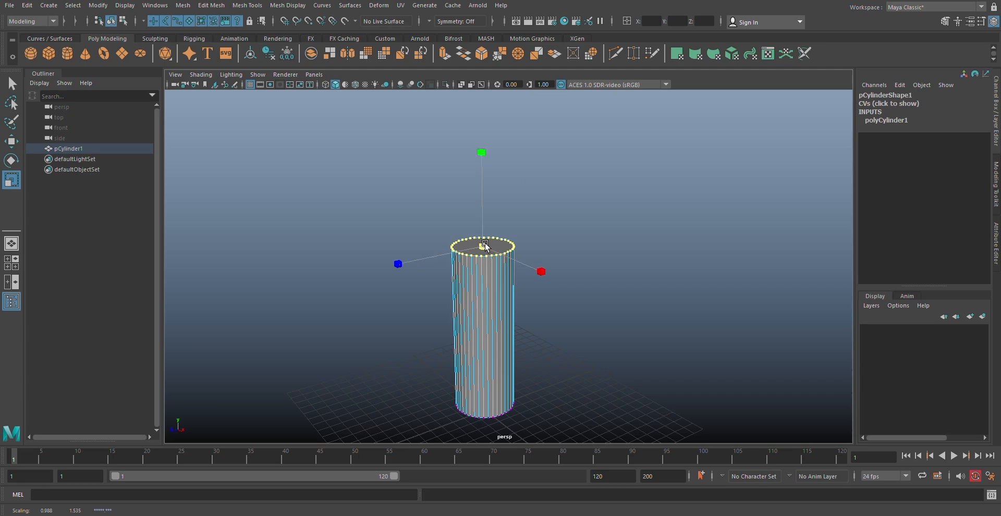
{"action": "left_click_drag", "start_coordinate": [485, 246], "coordinate": [480, 256]}
{"action": "right_click_drag", "start_coordinate": [480, 256], "coordinate": [487, 278]}
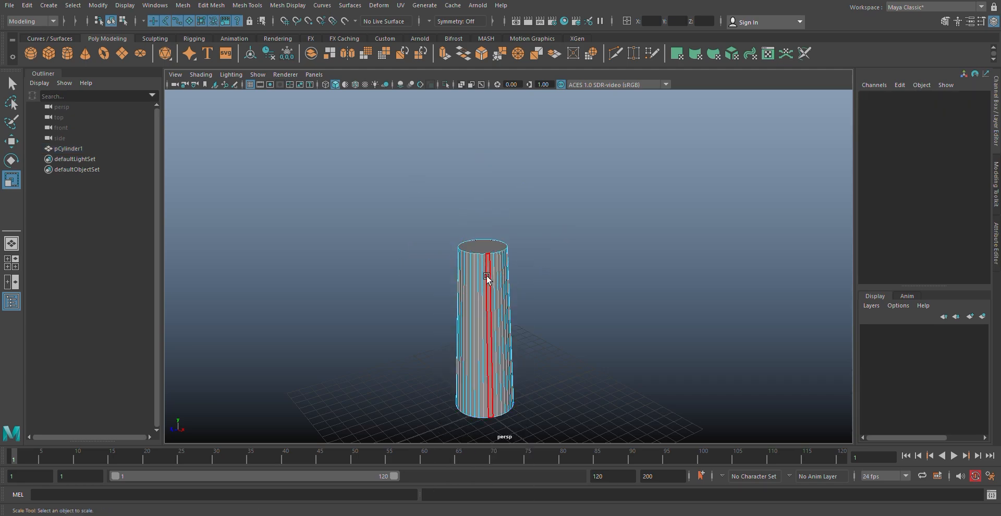
- Extrude the column's top face upward by about 0.98 to form a short band
{"action": "left_click", "coordinate": [483, 249]}
{"action": "middle_click_drag", "start_coordinate": [479, 264], "coordinate": [478, 285], "text": "alt"}
{"action": "left_click_drag", "start_coordinate": [478, 285], "coordinate": [458, 284], "text": "alt"}
{"action": "scroll", "coordinate": [457, 284], "scroll_direction": "up", "scroll_amount": 2}
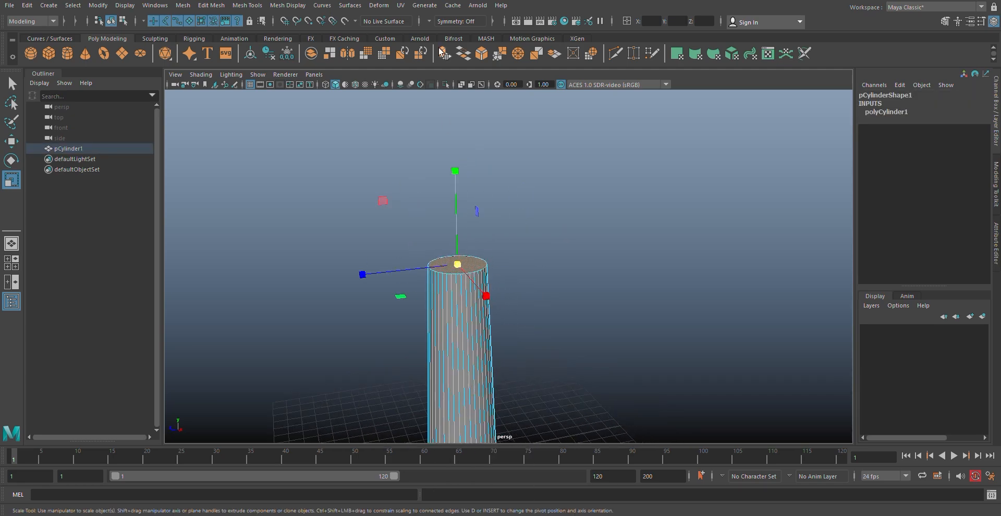
{"action": "left_click", "coordinate": [443, 52]}
{"action": "middle_click_drag", "start_coordinate": [476, 324], "coordinate": [561, 324], "text": "alt"}
{"action": "scroll", "coordinate": [561, 323], "scroll_direction": "up", "scroll_amount": 2}
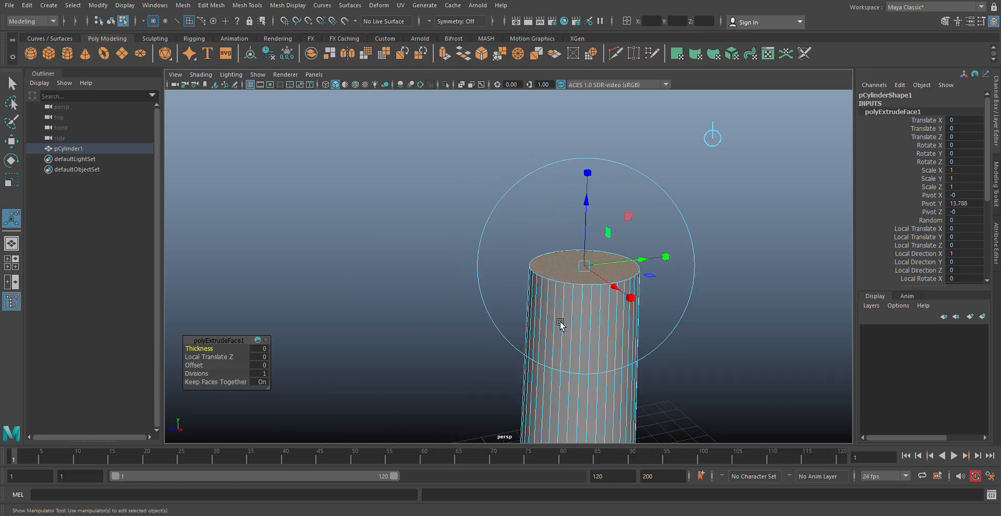
{"action": "left_click_drag", "start_coordinate": [583, 246], "coordinate": [583, 218]}
{"action": "scroll", "coordinate": [582, 217], "scroll_direction": "down", "scroll_amount": 5}
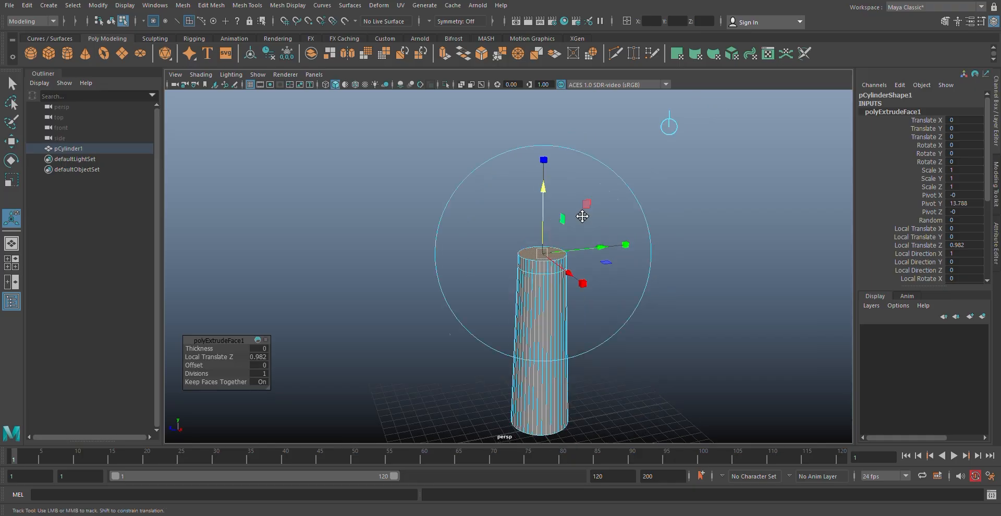
- Extrude the top face upward again by about 6.79 and shift it slightly along Z so the upper section leans
{"action": "middle_click_drag", "start_coordinate": [583, 215], "coordinate": [580, 235], "text": "alt"}
{"action": "scroll", "coordinate": [531, 241], "scroll_direction": "up", "scroll_amount": 1}
{"action": "left_click_drag", "start_coordinate": [545, 247], "coordinate": [527, 133]}
{"action": "scroll", "coordinate": [530, 297], "scroll_direction": "down", "scroll_amount": 4}
{"action": "middle_click_drag", "start_coordinate": [534, 247], "coordinate": [506, 313], "text": "alt"}
{"action": "left_click", "coordinate": [504, 174]}
{"action": "left_click_drag", "start_coordinate": [505, 268], "coordinate": [480, 272]}
{"action": "key", "text": "w"}
{"action": "scroll", "coordinate": [505, 356], "scroll_direction": "up", "scroll_amount": 5}
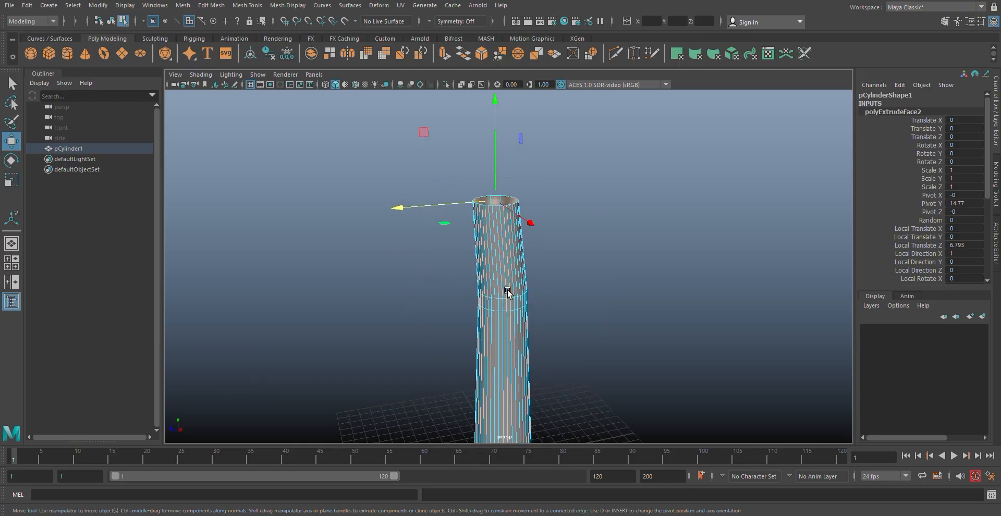
- Extrude the short band's full face loop outward by about 3.22 and scale its outer faces down into a thin rim
{"action": "left_click", "coordinate": [494, 335]}
{"action": "scroll", "coordinate": [496, 338], "scroll_direction": "up", "scroll_amount": 3}
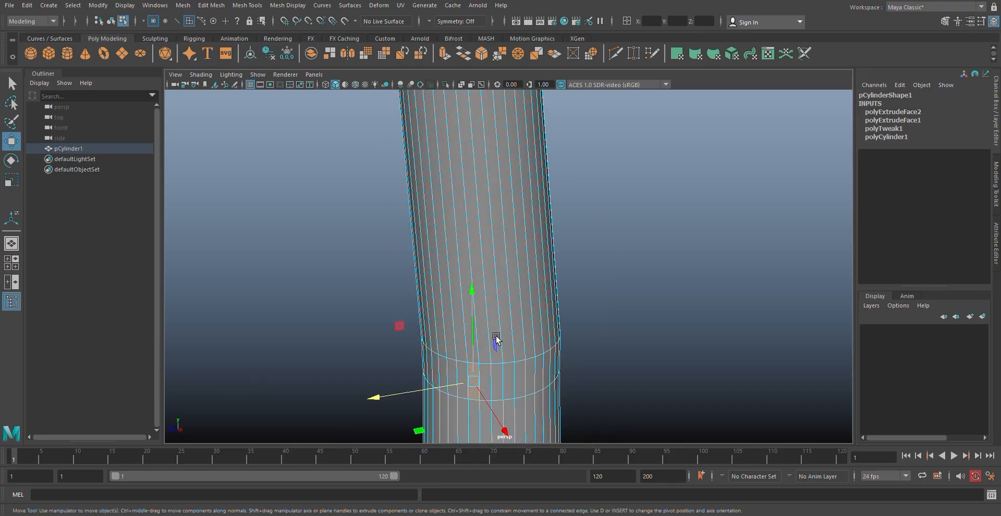
{"action": "double_click", "coordinate": [486, 369]}
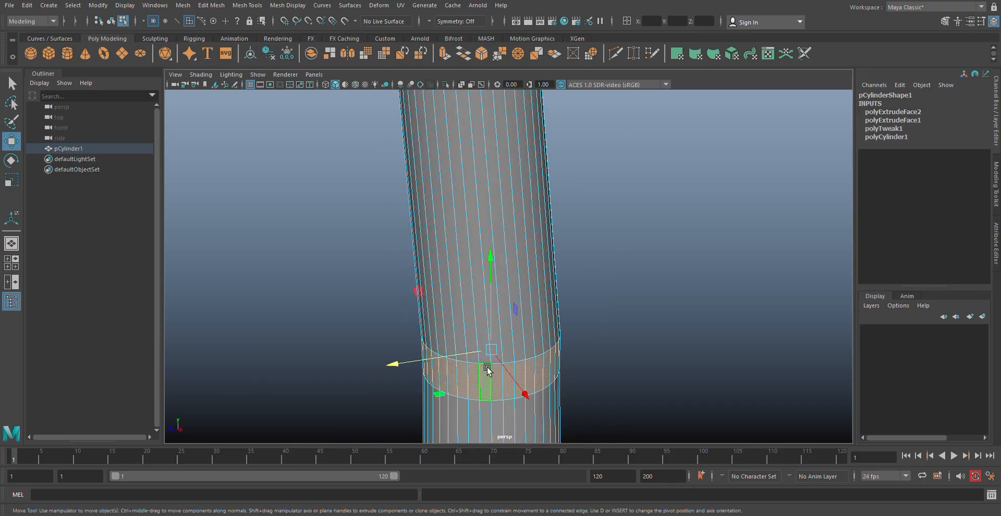
{"action": "left_click", "coordinate": [444, 54]}
{"action": "scroll", "coordinate": [554, 348], "scroll_direction": "down", "scroll_amount": 5}
{"action": "left_click_drag", "start_coordinate": [550, 341], "coordinate": [594, 378]}
{"action": "scroll", "coordinate": [594, 376], "scroll_direction": "down", "scroll_amount": 2}
{"action": "left_click", "coordinate": [611, 367]}
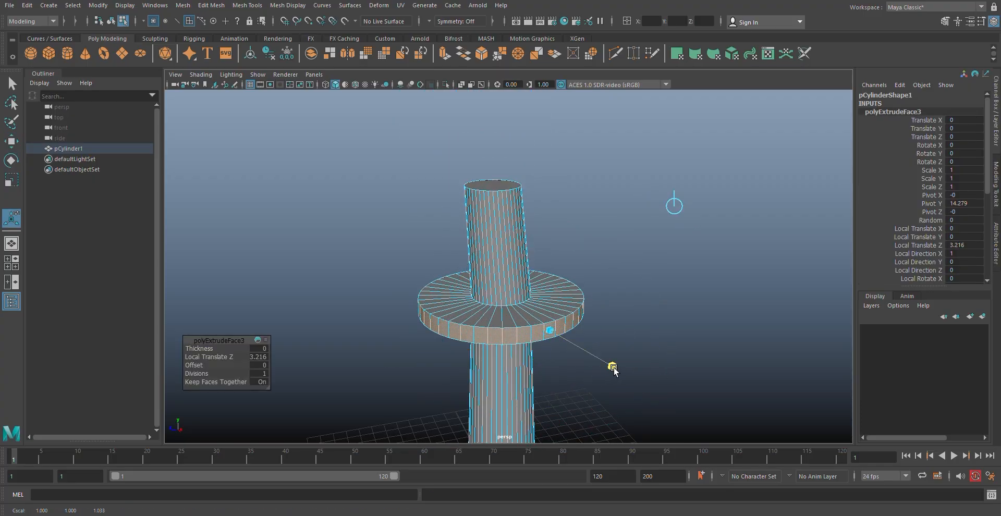
{"action": "mouse_move", "coordinate": [549, 331]}
{"action": "left_mouse_down"}
{"action": "mouse_move", "coordinate": [527, 419]}
{"action": "mouse_move", "coordinate": [553, 330]}
{"action": "left_mouse_up"}
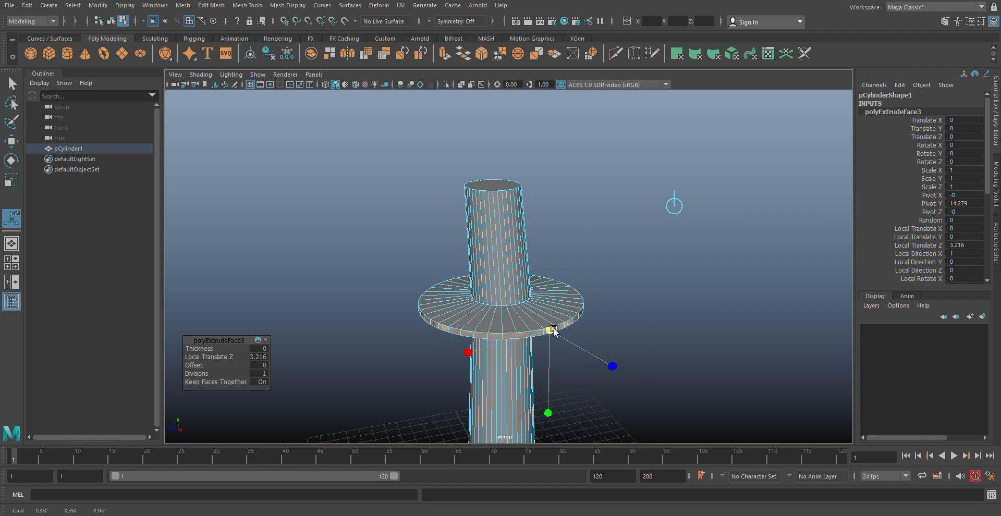
- Lower the flange's outer rim and scale it inward to form a sloping skirt around the column
{"action": "key", "text": "w"}
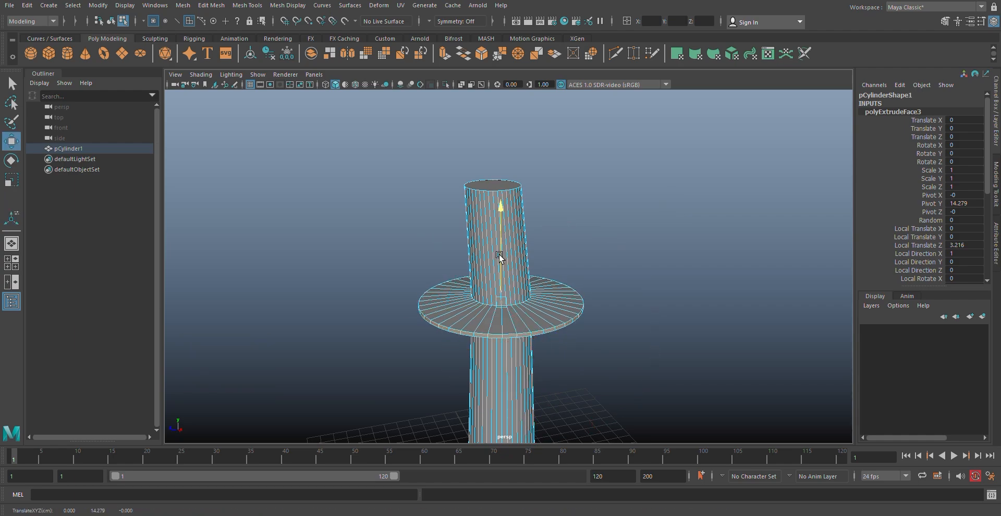
{"action": "left_click_drag", "start_coordinate": [502, 252], "coordinate": [507, 313]}
{"action": "key", "text": "r"}
{"action": "left_click_drag", "start_coordinate": [501, 356], "coordinate": [485, 412]}
{"action": "key", "text": "w"}
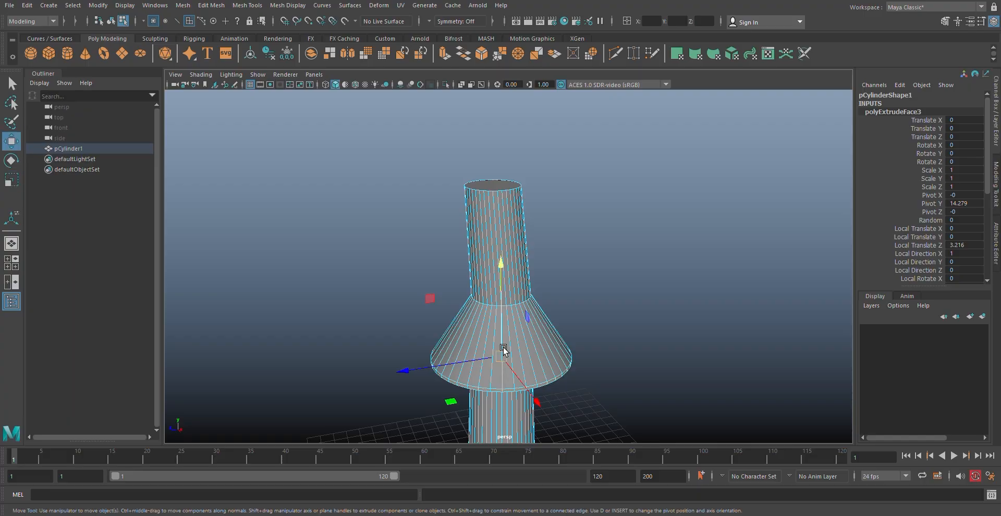
{"action": "scroll", "coordinate": [520, 401], "scroll_direction": "down", "scroll_amount": 5}
{"action": "scroll", "coordinate": [522, 362], "scroll_direction": "up", "scroll_amount": 3}
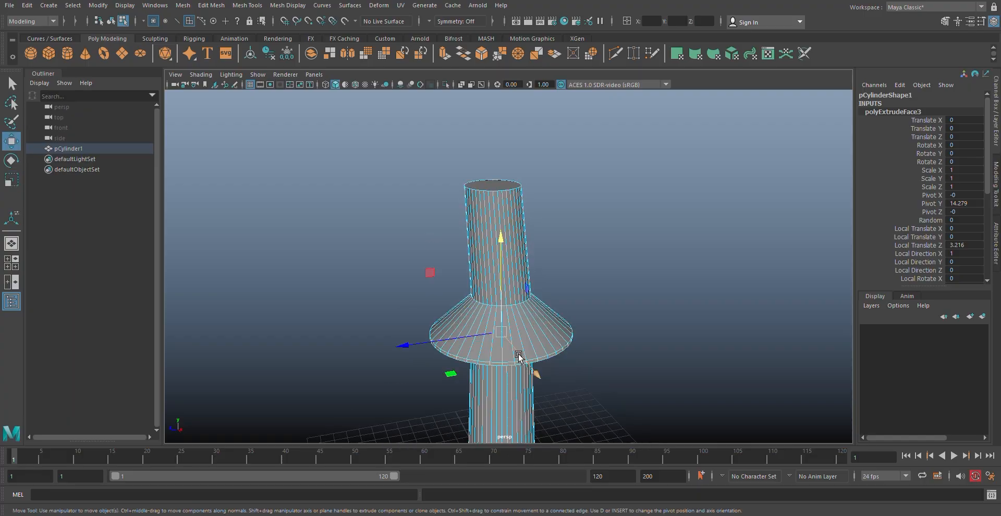
- Try a different uniform scale on the skirt's outer rim faces
{"action": "left_click_drag", "start_coordinate": [518, 356], "coordinate": [499, 337], "text": "alt"}
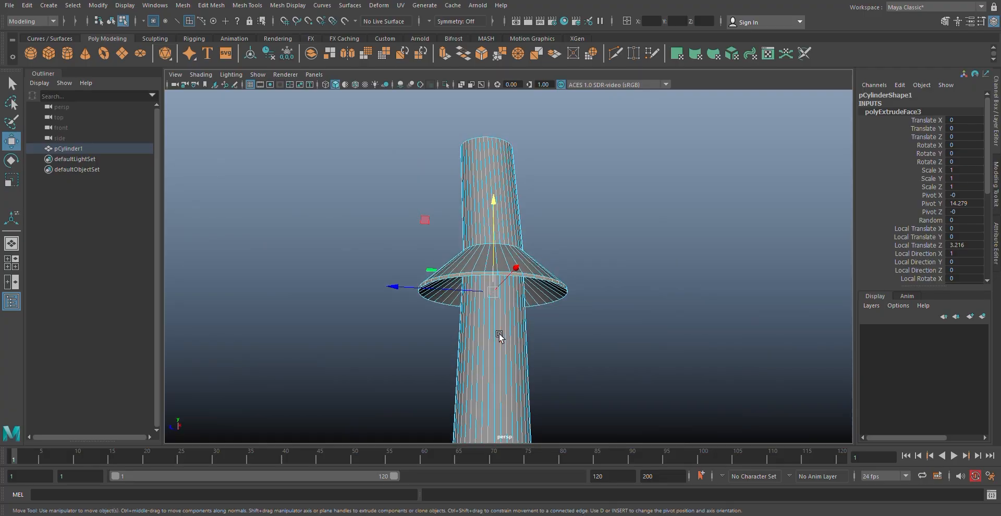
{"action": "key", "text": "r"}
{"action": "left_click_drag", "start_coordinate": [495, 288], "coordinate": [471, 329]}
{"action": "key", "text": "ctrl+z"}
{"action": "left_click_drag", "start_coordinate": [471, 329], "coordinate": [490, 354], "text": "alt"}
- Select the upper and lower rim vertices at every fourth edge all the way around the skirt
{"action": "right_click_drag", "start_coordinate": [522, 250], "coordinate": [466, 256]}
{"action": "scroll", "coordinate": [503, 245], "scroll_direction": "up", "scroll_amount": 8}
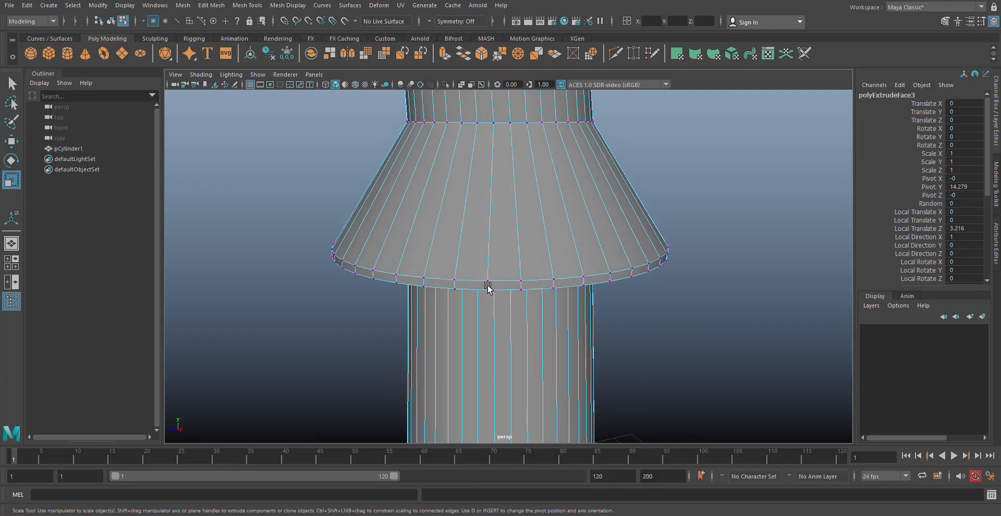
{"action": "left_click", "coordinate": [488, 286]}
{"action": "left_click_drag", "start_coordinate": [542, 282], "coordinate": [534, 288], "text": "alt"}
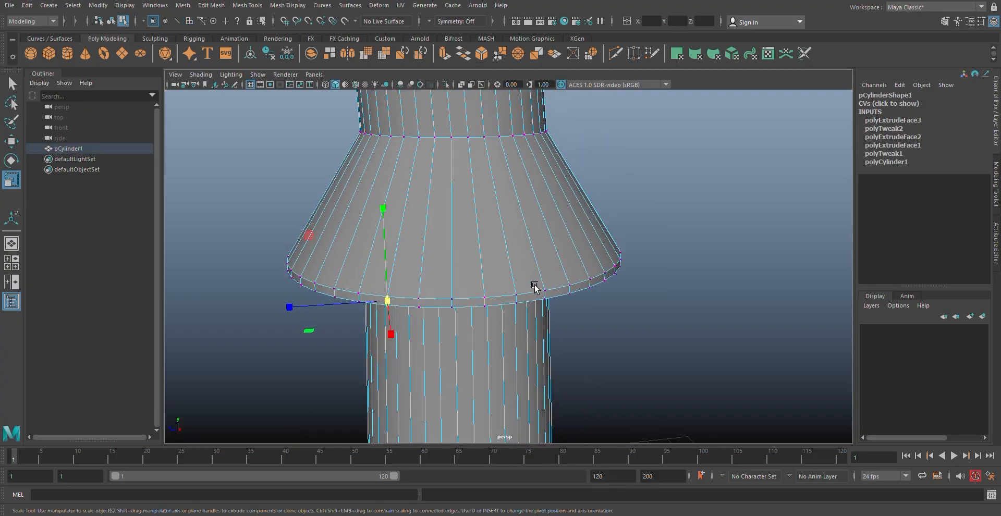
{"action": "left_click", "coordinate": [477, 290], "text": "shift"}
{"action": "key", "text": "ctrl+z"}
{"action": "left_click", "coordinate": [524, 315], "text": "shift"}
{"action": "left_click_drag", "start_coordinate": [535, 311], "coordinate": [442, 320], "text": "alt"}
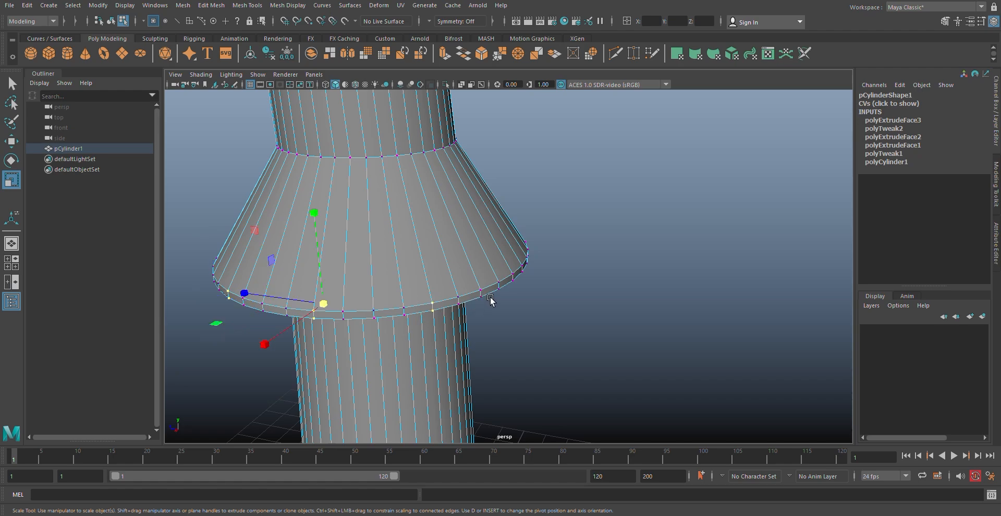
{"action": "left_click_drag", "start_coordinate": [514, 284], "coordinate": [390, 259], "text": "shift"}
{"action": "scroll", "coordinate": [389, 259], "scroll_direction": "up", "scroll_amount": 2}
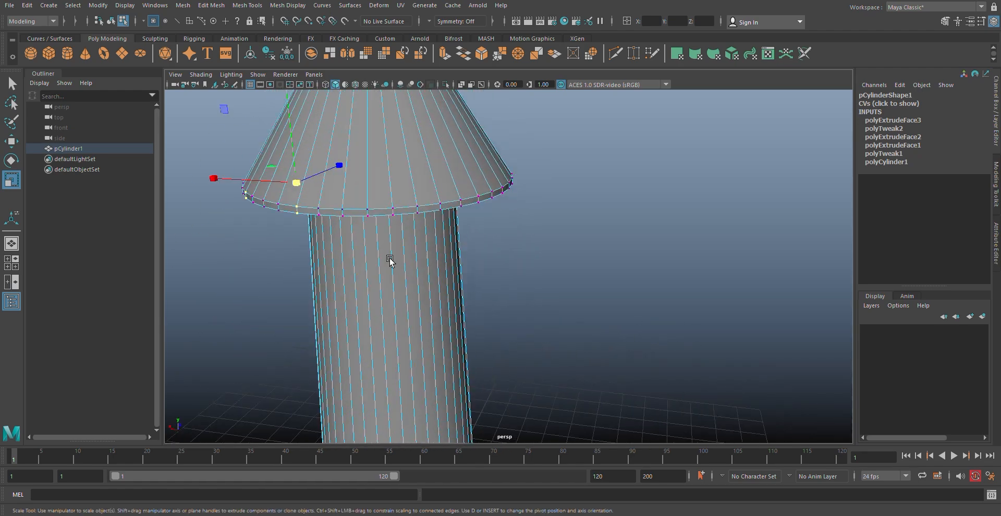
{"action": "left_click", "coordinate": [387, 198], "text": "shift"}
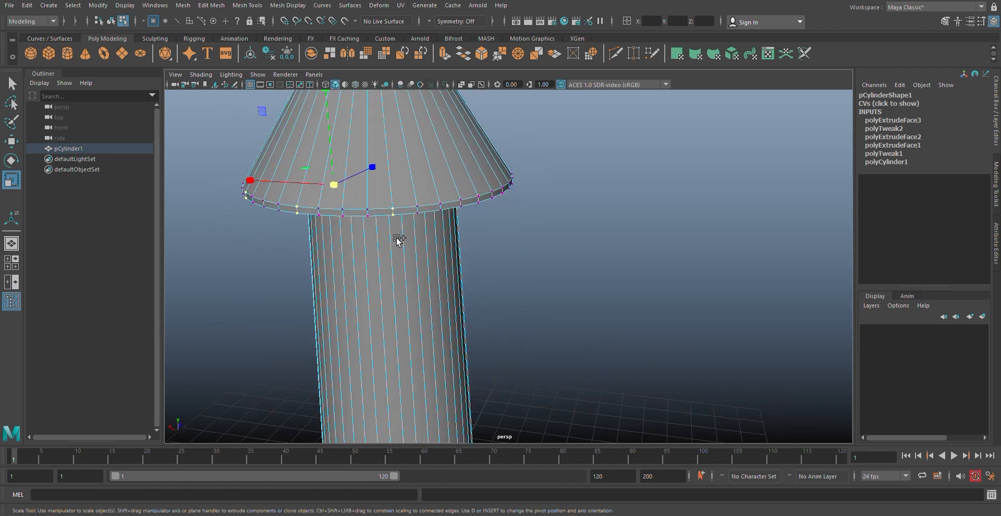
{"action": "left_click", "coordinate": [469, 200], "text": "shift"}
{"action": "left_click_drag", "start_coordinate": [487, 217], "coordinate": [507, 197], "text": "alt"}
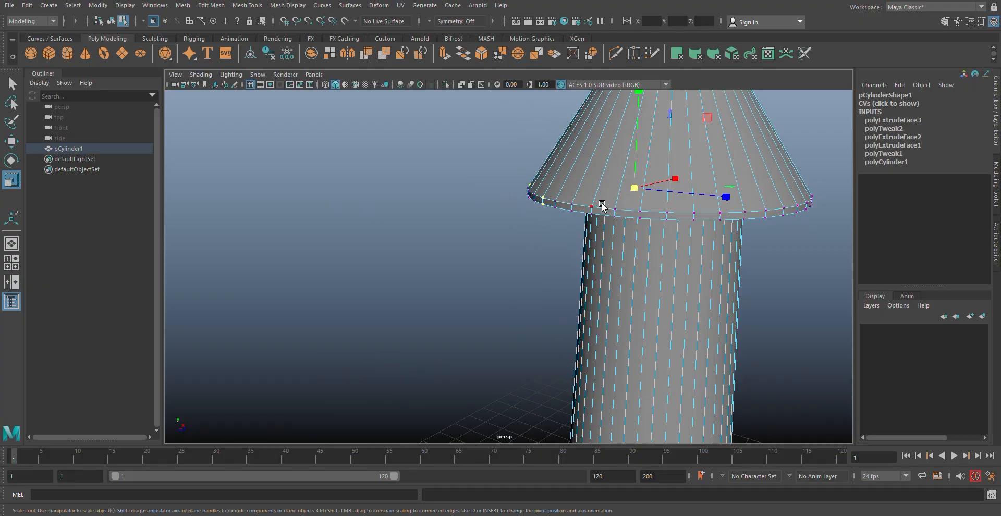
{"action": "left_click_drag", "start_coordinate": [607, 202], "coordinate": [622, 229], "text": "shift"}
{"action": "left_click", "coordinate": [710, 210], "text": "shift"}
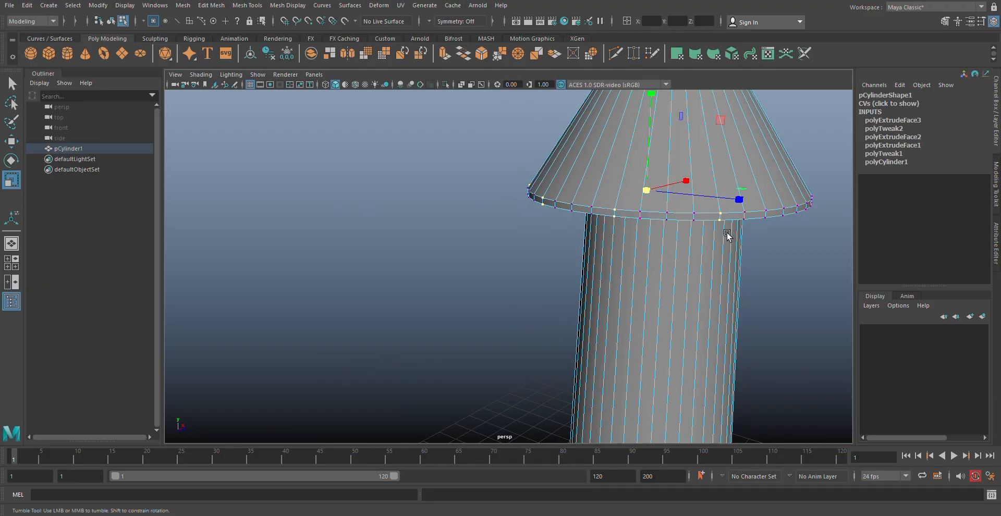
{"action": "left_click_drag", "start_coordinate": [728, 230], "coordinate": [575, 250], "text": "alt"}
{"action": "left_click_drag", "start_coordinate": [663, 241], "coordinate": [677, 274], "text": "shift"}
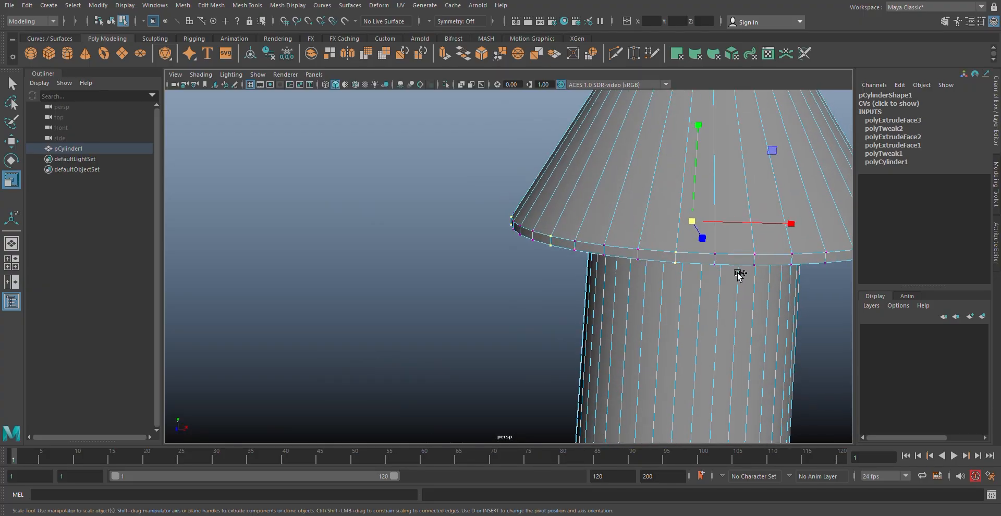
{"action": "left_click_drag", "start_coordinate": [835, 281], "coordinate": [697, 282], "text": "alt"}
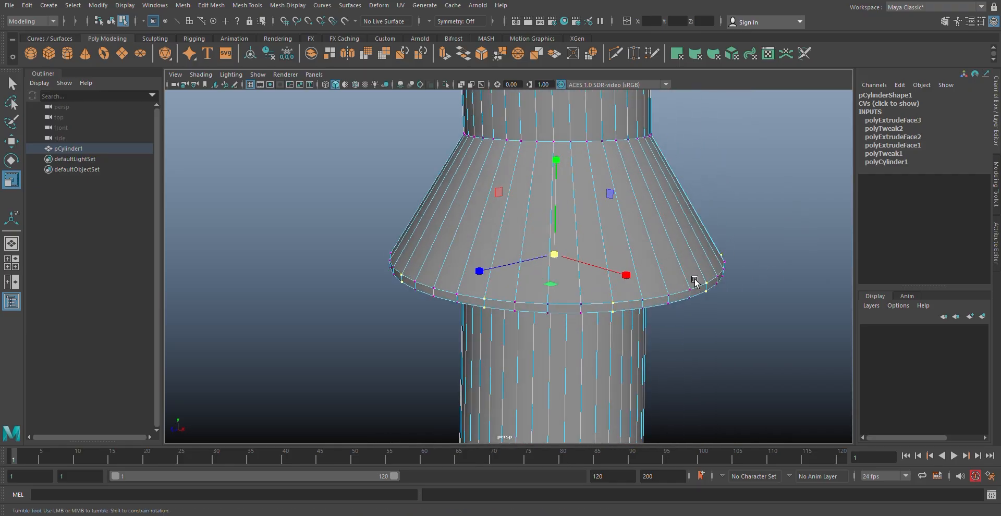
- Scale the selected rim vertices inward to start notches around the skirt's edge
{"action": "left_click_drag", "start_coordinate": [551, 258], "coordinate": [593, 266]}
{"action": "left_click_drag", "start_coordinate": [585, 253], "coordinate": [590, 253]}
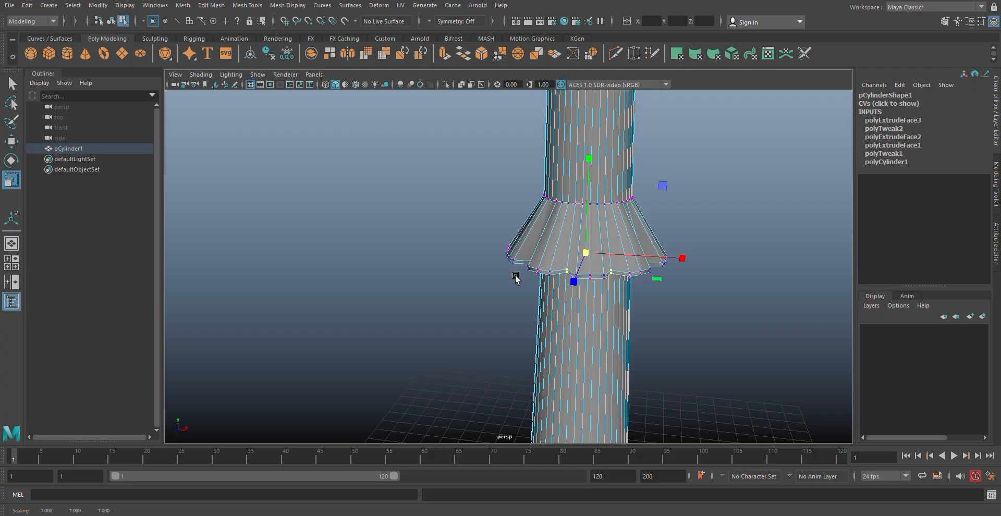
{"action": "right_click_drag", "start_coordinate": [515, 279], "coordinate": [563, 292], "text": "alt"}
{"action": "left_click_drag", "start_coordinate": [563, 292], "coordinate": [619, 304], "text": "alt"}
{"action": "middle_click_drag", "start_coordinate": [636, 303], "coordinate": [545, 315], "text": "alt"}
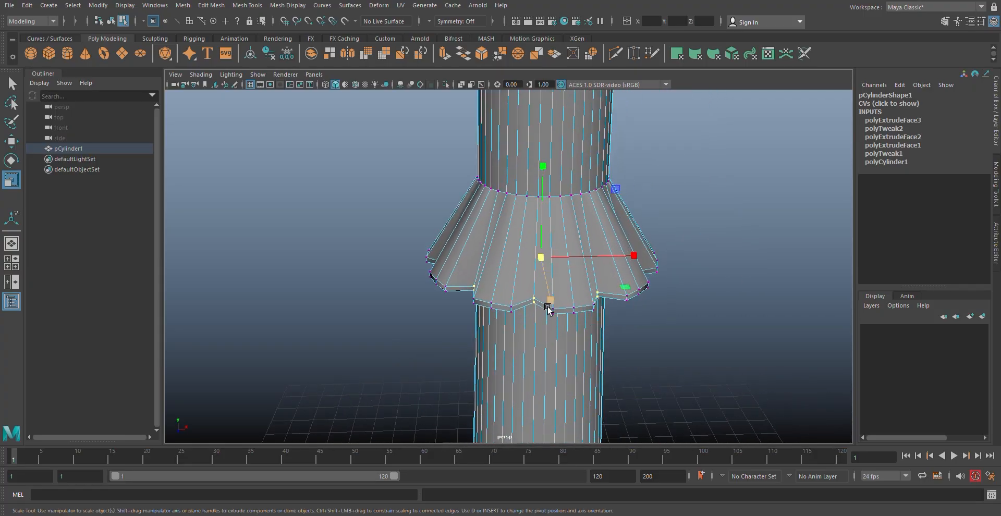
- Raise the notch vertices to about 12.6 in Y to deepen the scallops, and turn on the smooth mesh preview
{"action": "key", "text": "w"}
{"action": "left_click_drag", "start_coordinate": [542, 241], "coordinate": [541, 229]}
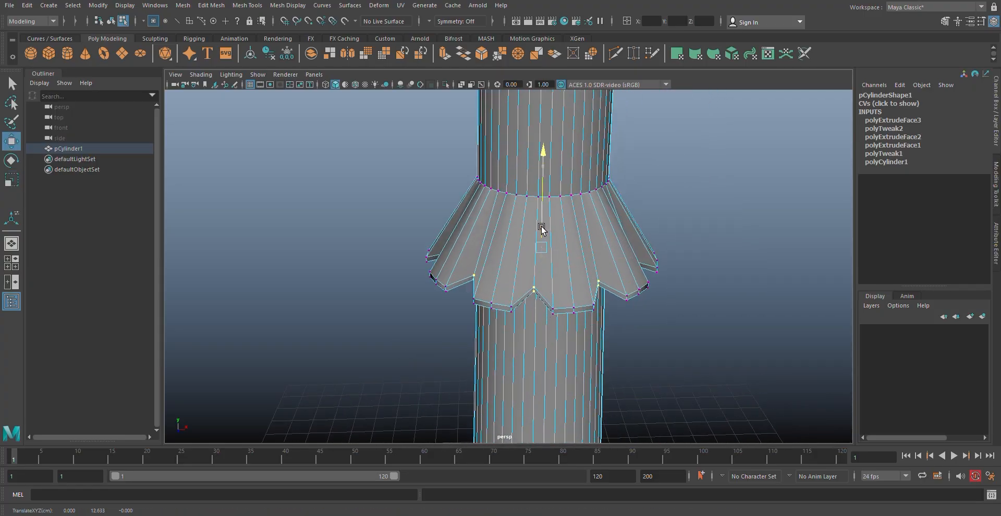
{"action": "scroll", "coordinate": [539, 261], "scroll_direction": "down", "scroll_amount": 8}
{"action": "scroll", "coordinate": [489, 313], "scroll_direction": "up", "scroll_amount": 5}
{"action": "key", "text": "3"}
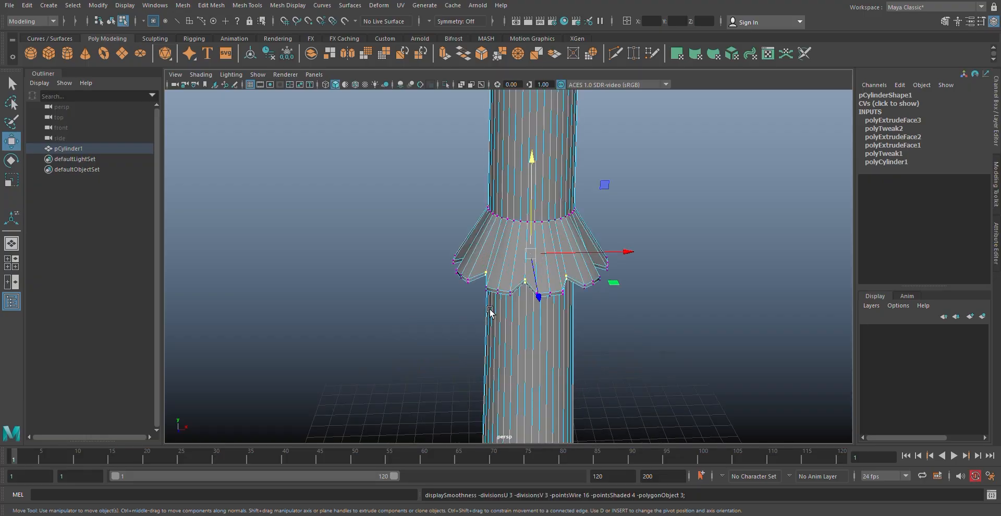
- Return the column to object mode and turn off its smooth mesh preview
{"action": "scroll", "coordinate": [502, 267], "scroll_direction": "down", "scroll_amount": 4}
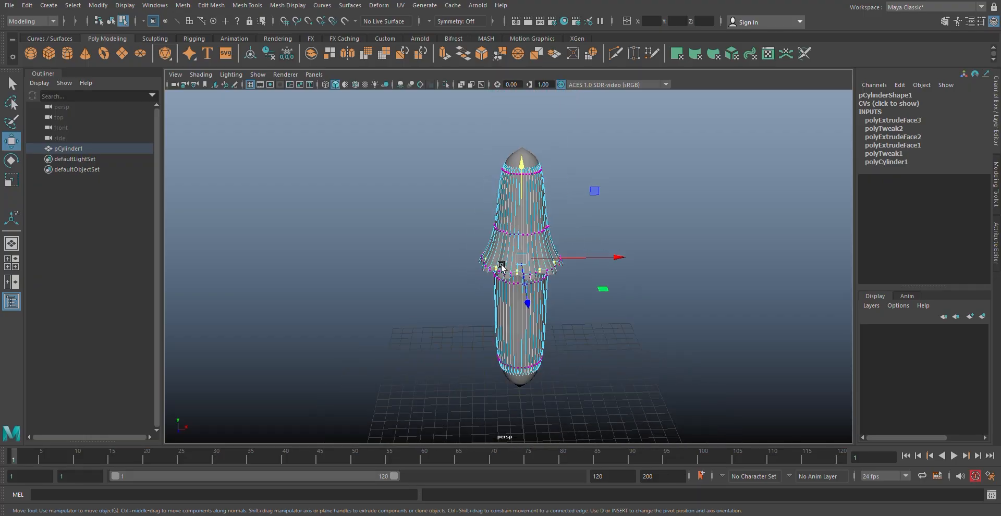
{"action": "right_click_drag", "start_coordinate": [498, 212], "coordinate": [545, 200]}
{"action": "left_click", "coordinate": [579, 216]}
{"action": "scroll", "coordinate": [536, 257], "scroll_direction": "up", "scroll_amount": 3}
{"action": "mouse_move", "coordinate": [523, 286]}
{"action": "left_mouse_down", "text": "alt"}
{"action": "mouse_move", "coordinate": [556, 254]}
{"action": "mouse_move", "coordinate": [492, 273]}
{"action": "mouse_move", "coordinate": [514, 320]}
{"action": "mouse_move", "coordinate": [523, 290]}
{"action": "left_mouse_up", "text": "alt"}
{"action": "left_click", "coordinate": [525, 289]}
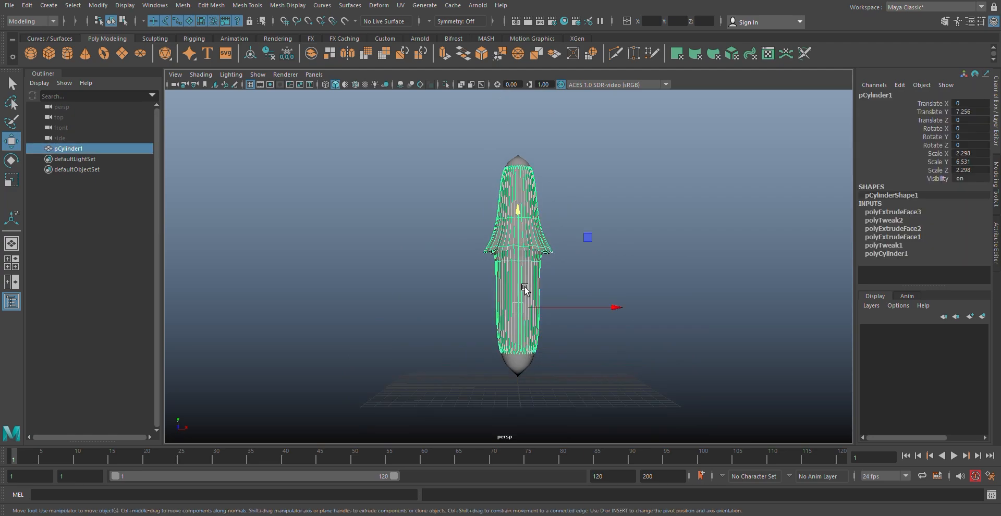
{"action": "key", "text": "1"}
{"action": "left_click", "coordinate": [537, 388]}
{"action": "left_click", "coordinate": [532, 350]}
- Extrude the column's bottom cap face by about -0.076 and turn on the smooth mesh preview
{"action": "left_click_drag", "start_coordinate": [538, 388], "coordinate": [536, 361], "text": "alt"}
{"action": "scroll", "coordinate": [536, 338], "scroll_direction": "up", "scroll_amount": 2}
{"action": "right_click_drag", "start_coordinate": [534, 250], "coordinate": [528, 284]}
{"action": "left_click_drag", "start_coordinate": [552, 355], "coordinate": [530, 373], "text": "alt"}
{"action": "left_click", "coordinate": [542, 308]}
{"action": "left_click", "coordinate": [444, 53]}
{"action": "middle_click_drag", "start_coordinate": [494, 265], "coordinate": [483, 202], "text": "alt"}
{"action": "left_click_drag", "start_coordinate": [513, 388], "coordinate": [517, 308]}
{"action": "key", "text": "3"}
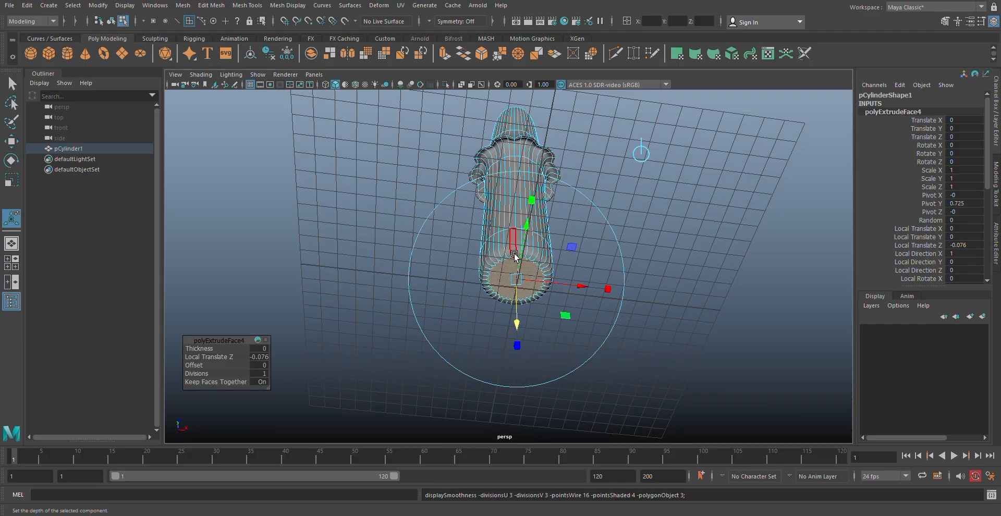
- Turn off the smooth preview, undo the last bottom-face edits, and extrude that face about 0.265 with a slightly larger scale
{"action": "left_click_drag", "start_coordinate": [514, 256], "coordinate": [494, 296], "text": "alt"}
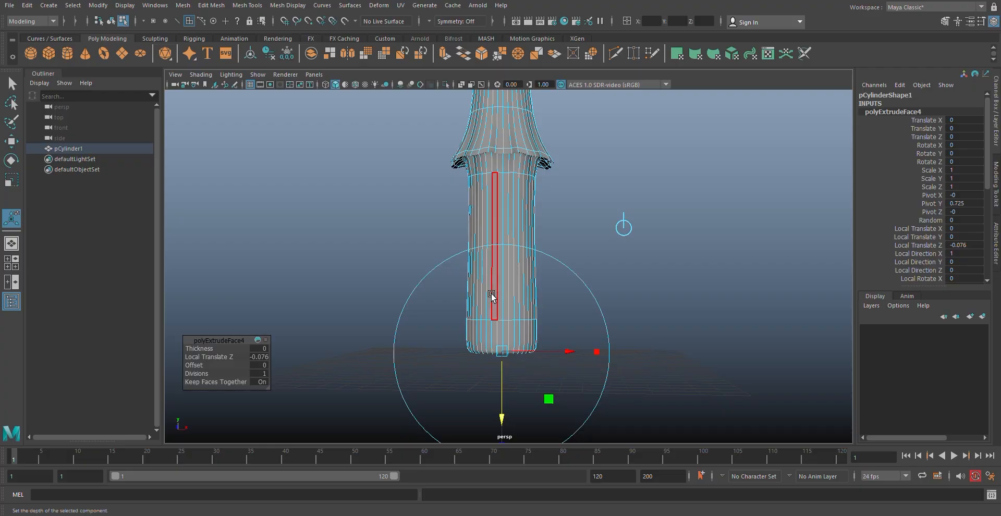
{"action": "key", "text": "1"}
{"action": "left_click_drag", "start_coordinate": [490, 365], "coordinate": [492, 328], "text": "alt"}
{"action": "key", "text": "ctrl+z"}
{"action": "key", "text": "ctrl+z"}
{"action": "key", "text": "ctrl+z"}
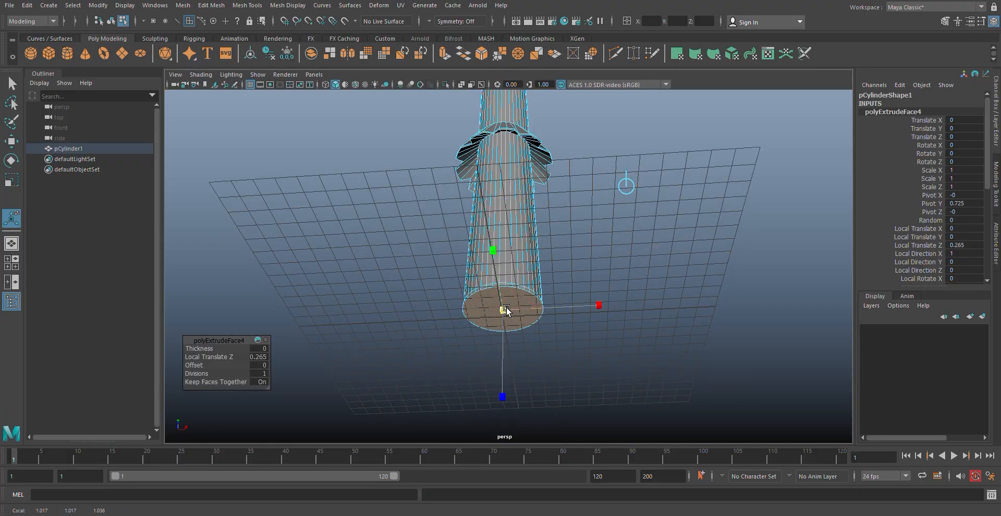
- Extrude the column's bottom face again by about 0.58 as a base edge and turn on the smooth mesh preview
{"action": "left_click_drag", "start_coordinate": [505, 309], "coordinate": [514, 377], "text": "alt"}
{"action": "key", "text": "ctrl+e"}
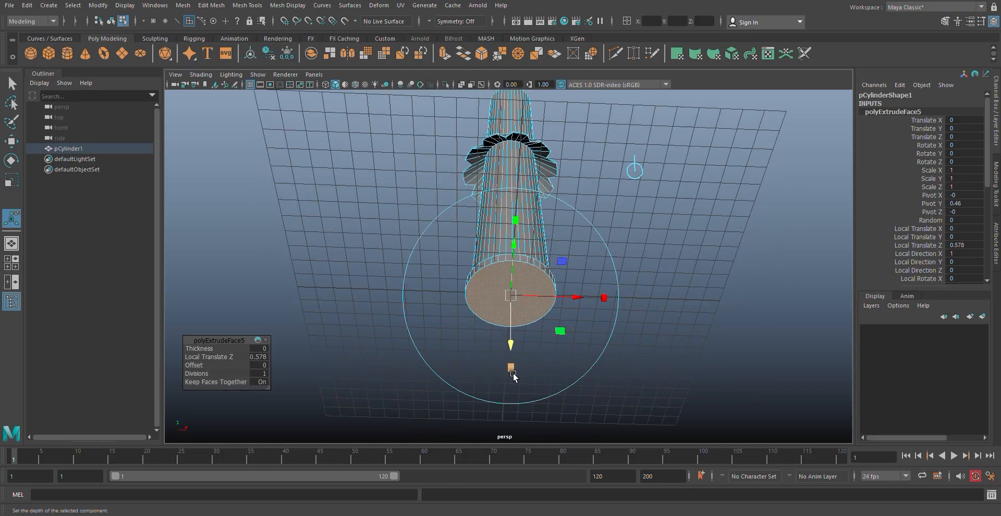
{"action": "left_click_drag", "start_coordinate": [510, 313], "coordinate": [515, 367]}
{"action": "key", "text": "3"}
- Return to object mode, deselect the column, and examine its smoothed shape from base to tip
{"action": "left_click_drag", "start_coordinate": [525, 318], "coordinate": [490, 313], "text": "alt"}
{"action": "right_click_drag", "start_coordinate": [496, 250], "coordinate": [548, 235]}
{"action": "left_click", "coordinate": [580, 264]}
{"action": "mouse_move", "coordinate": [512, 264]}
{"action": "left_mouse_down", "text": "alt"}
{"action": "mouse_move", "coordinate": [516, 287]}
{"action": "mouse_move", "coordinate": [534, 202]}
{"action": "mouse_move", "coordinate": [503, 272]}
{"action": "left_mouse_up", "text": "alt"}
{"action": "right_click_drag", "start_coordinate": [503, 272], "coordinate": [507, 221], "text": "alt"}
{"action": "middle_click_drag", "start_coordinate": [511, 220], "coordinate": [509, 275], "text": "alt"}
{"action": "left_click_drag", "start_coordinate": [509, 274], "coordinate": [536, 264], "text": "alt"}
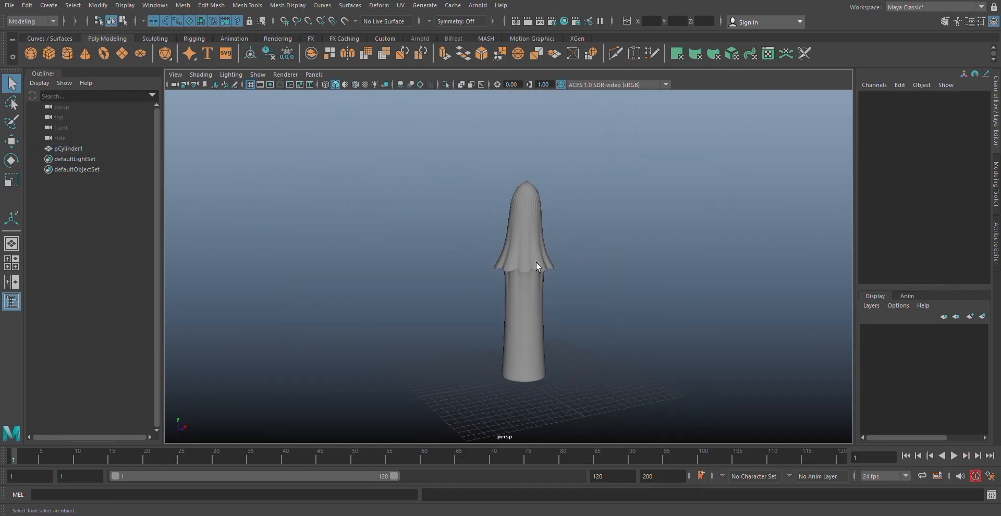
- Turn off the column's smooth preview and select its top cap face
{"action": "left_click", "coordinate": [535, 258]}
{"action": "left_click_drag", "start_coordinate": [531, 230], "coordinate": [525, 250], "text": "alt"}
{"action": "key", "text": "1"}
{"action": "right_click_drag", "start_coordinate": [537, 224], "coordinate": [539, 228]}
{"action": "left_click", "coordinate": [530, 196]}
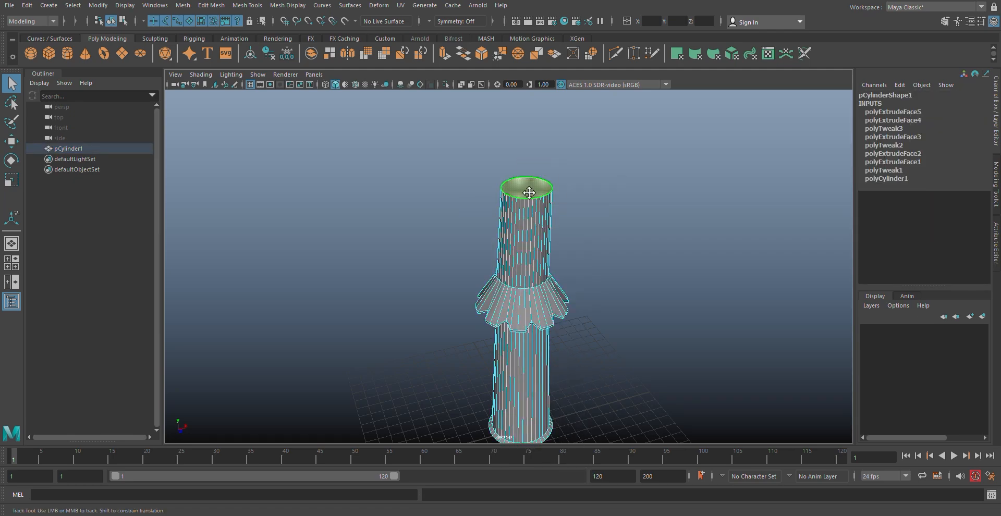
- Extrude the top cap face by 0.32, scale it out into a wide disc, and lower it to about 21.7 in Y
{"action": "middle_click_drag", "start_coordinate": [529, 193], "coordinate": [514, 271], "text": "alt"}
{"action": "mouse_move", "coordinate": [514, 271]}
{"action": "left_mouse_down", "text": "alt"}
{"action": "mouse_move", "coordinate": [512, 244]}
{"action": "mouse_move", "coordinate": [512, 255]}
{"action": "left_mouse_up", "text": "alt"}
{"action": "scroll", "coordinate": [512, 255], "scroll_direction": "up", "scroll_amount": 5}
{"action": "middle_click_drag", "start_coordinate": [512, 254], "coordinate": [509, 282], "text": "alt"}
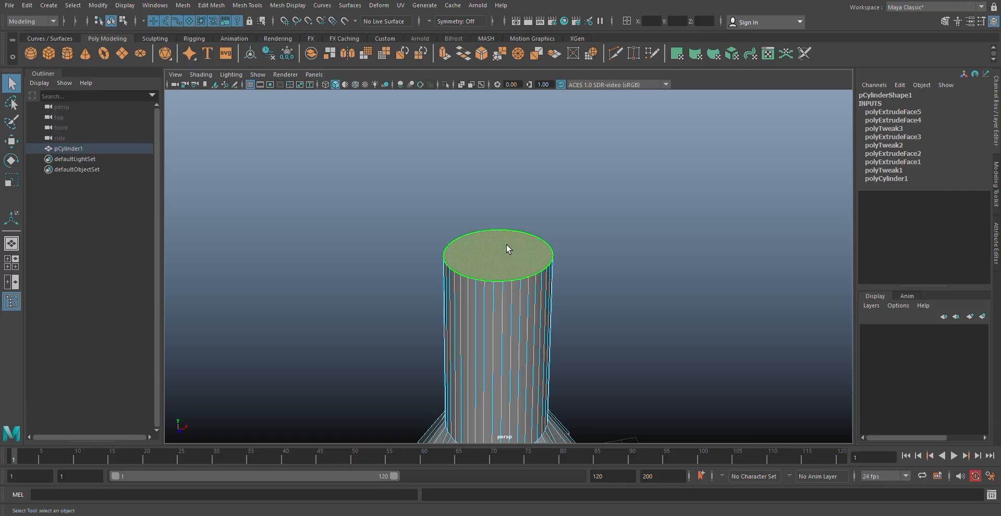
{"action": "left_click", "coordinate": [444, 54]}
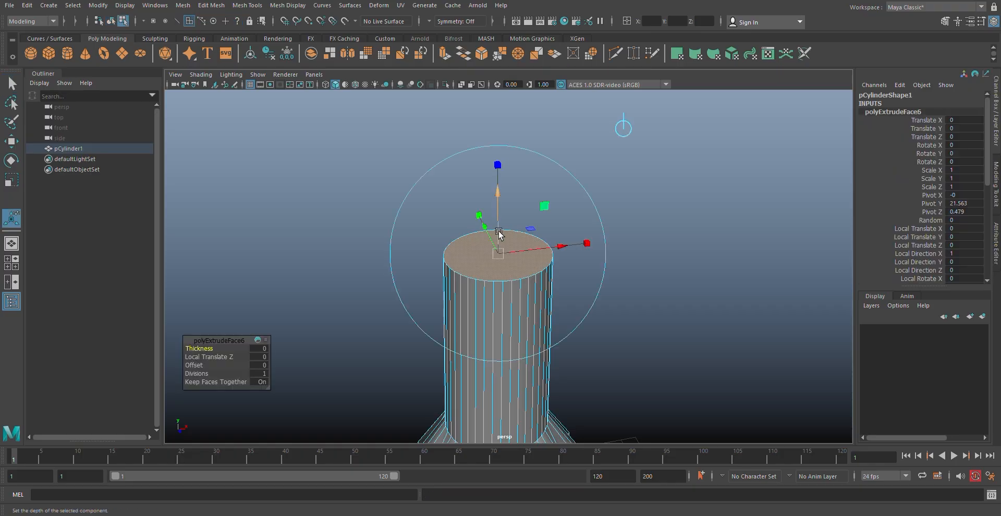
{"action": "left_click_drag", "start_coordinate": [499, 236], "coordinate": [523, 307]}
{"action": "left_click_drag", "start_coordinate": [509, 198], "coordinate": [509, 197]}
{"action": "key", "text": "w"}
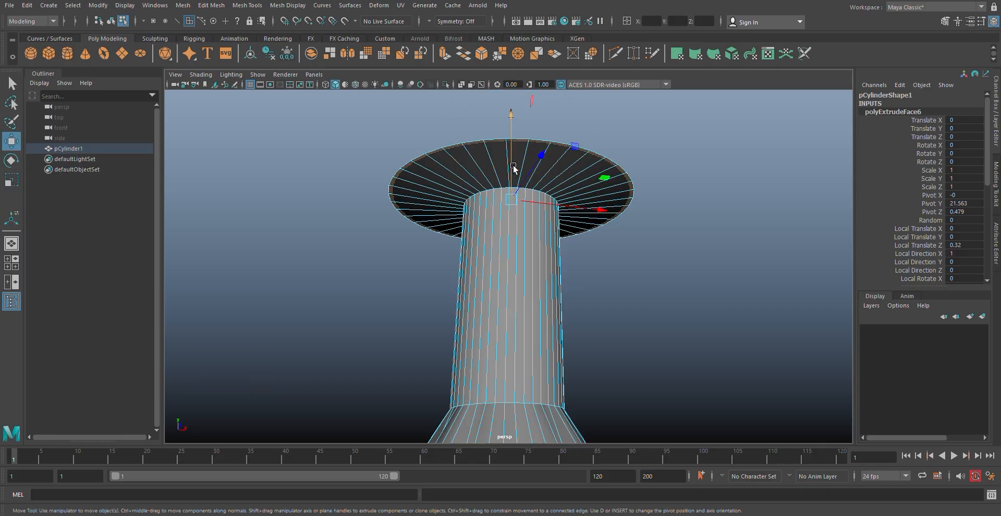
{"action": "left_click_drag", "start_coordinate": [511, 164], "coordinate": [511, 168]}
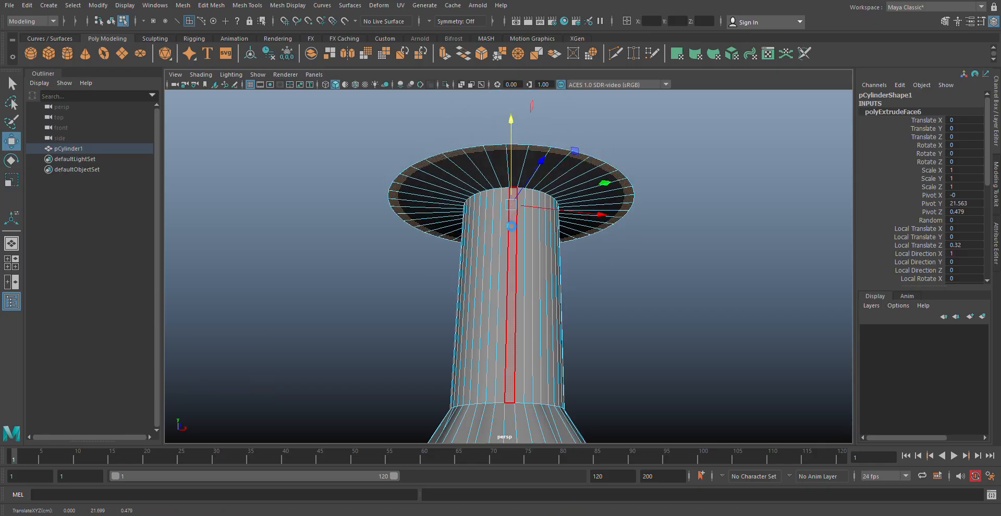
- Try extruding the disc's top face wider and giving it a rim about 0.283 thick
{"action": "key", "text": "ctrl+e"}
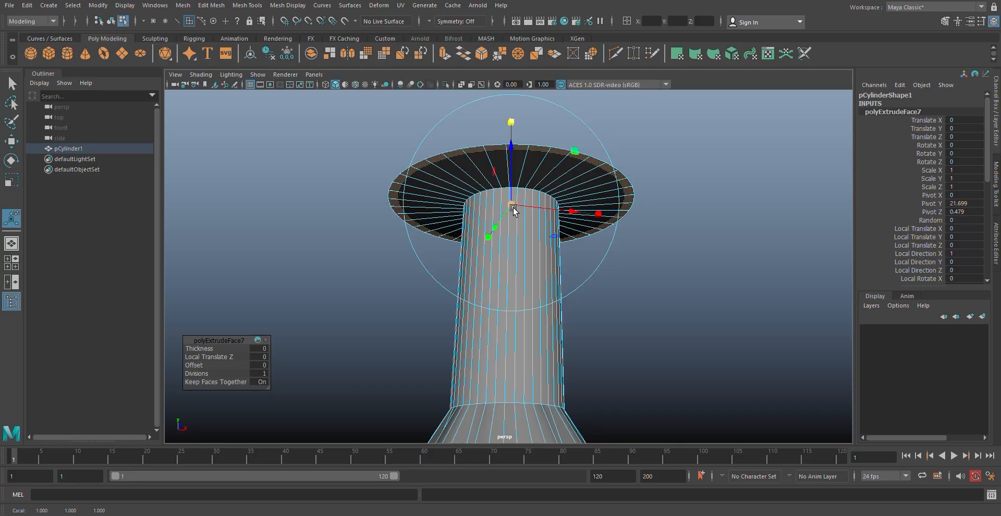
{"action": "left_click_drag", "start_coordinate": [513, 208], "coordinate": [512, 172]}
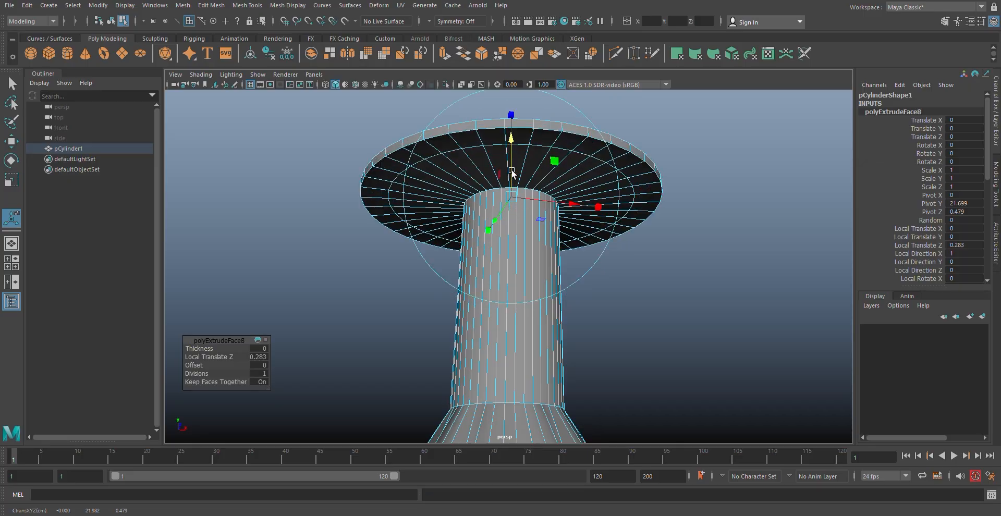
{"action": "scroll", "coordinate": [515, 182], "scroll_direction": "down", "scroll_amount": 5}
{"action": "left_click_drag", "start_coordinate": [531, 231], "coordinate": [503, 227], "text": "alt"}
{"action": "key", "text": "ctrl+z"}
- Raise the disc's extruded top face 0.133, scale it out to a much larger disc, and extrude it 0.868 for thickness
{"action": "scroll", "coordinate": [557, 276], "scroll_direction": "down", "scroll_amount": 5}
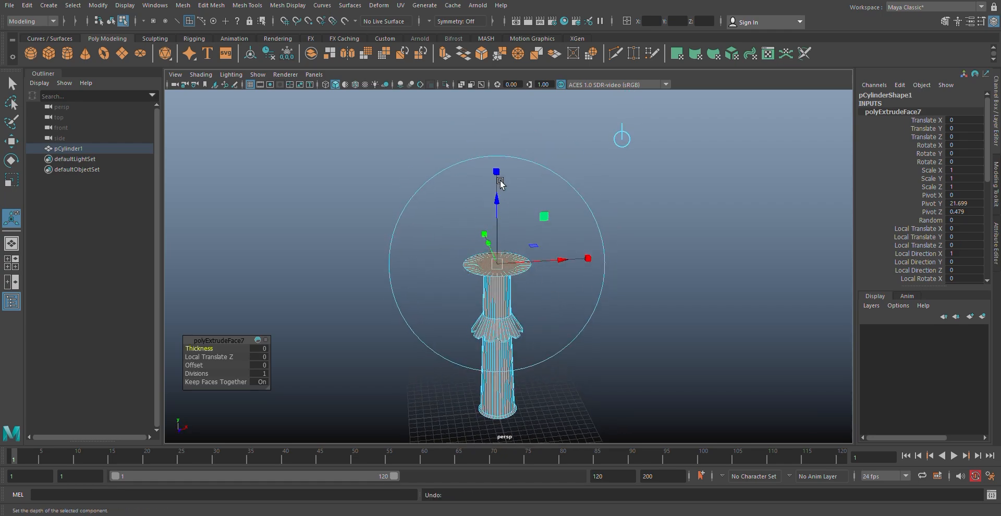
{"action": "left_click_drag", "start_coordinate": [497, 263], "coordinate": [497, 228]}
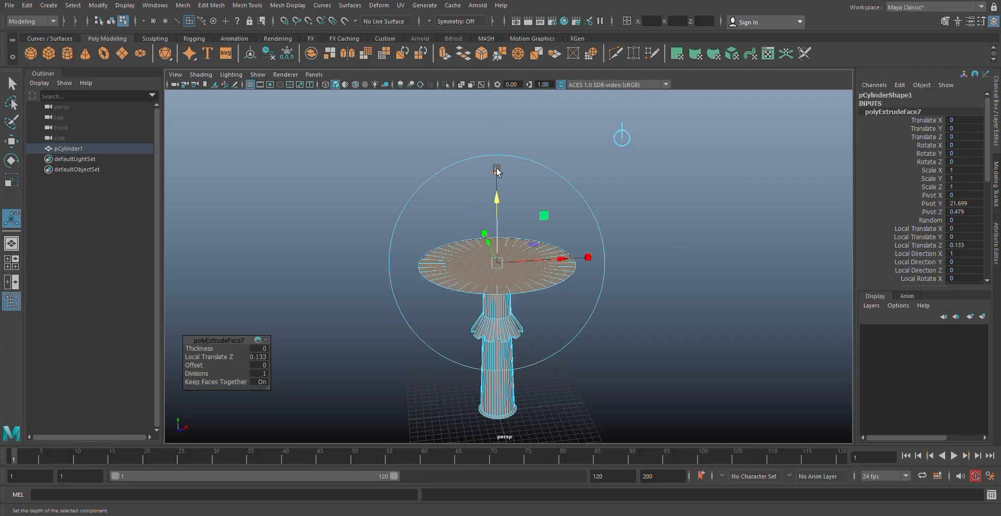
{"action": "left_click_drag", "start_coordinate": [500, 263], "coordinate": [498, 230]}
{"action": "key", "text": "ctrl+e"}
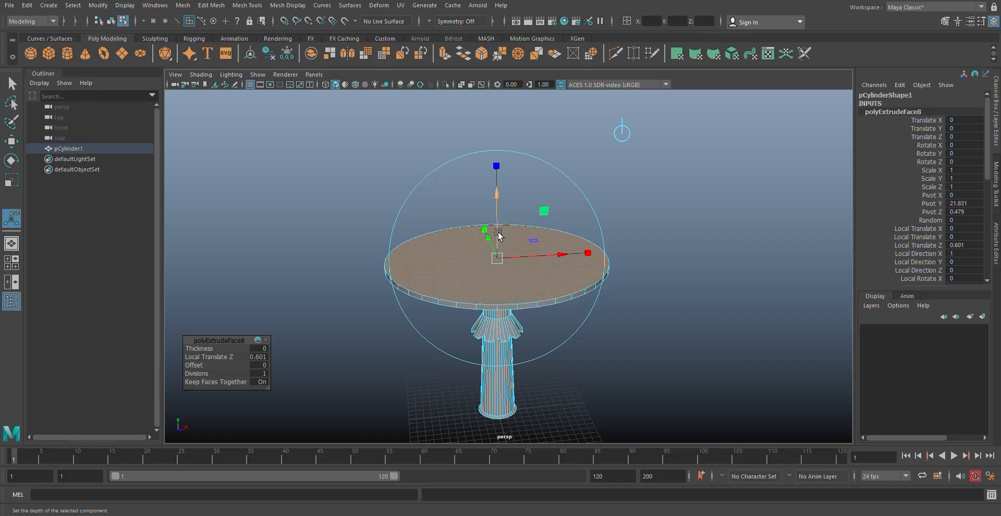
{"action": "left_click_drag", "start_coordinate": [498, 234], "coordinate": [498, 227]}
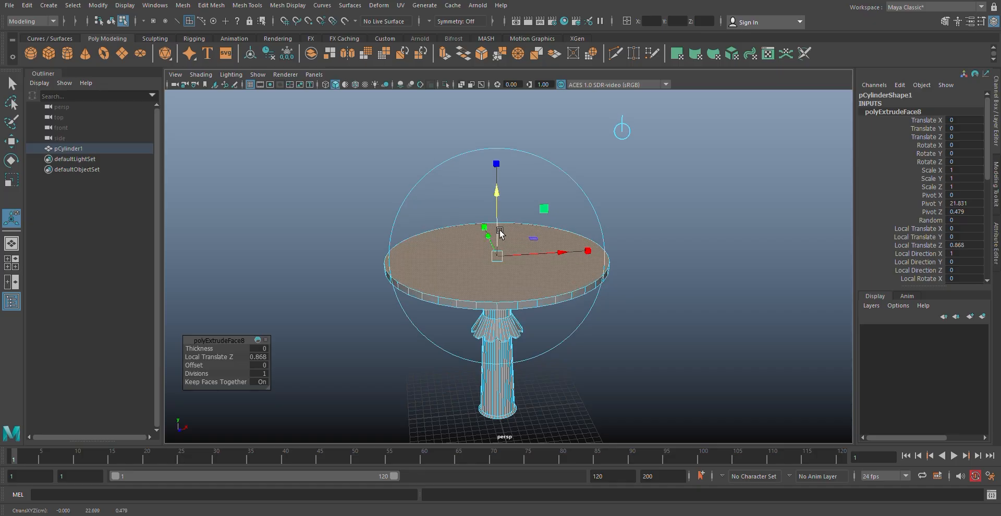
- Select all upper and lower rim vertices of the large disc in the front view
{"action": "right_click_drag", "start_coordinate": [458, 251], "coordinate": [413, 294]}
{"action": "left_click", "coordinate": [399, 300]}
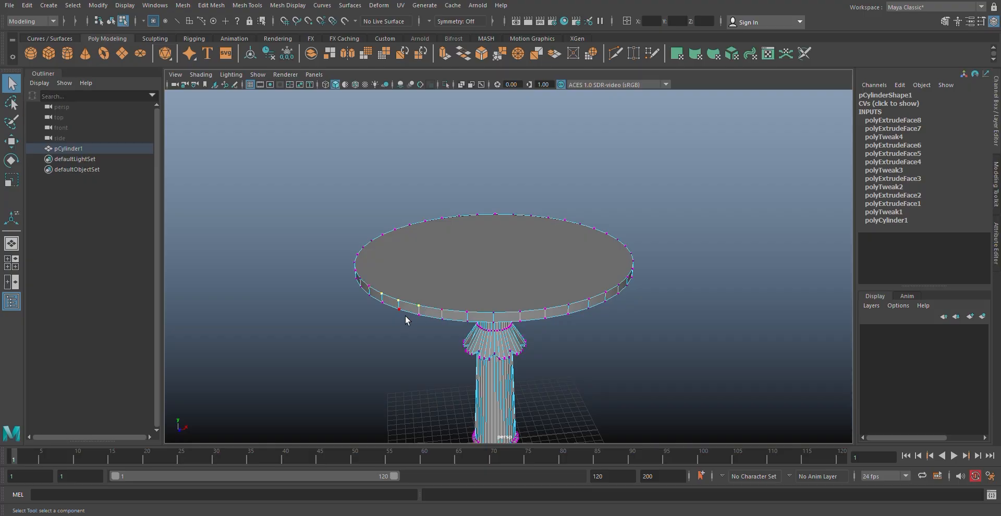
{"action": "key", "text": "space"}
{"action": "left_click_drag", "start_coordinate": [475, 317], "coordinate": [477, 346]}
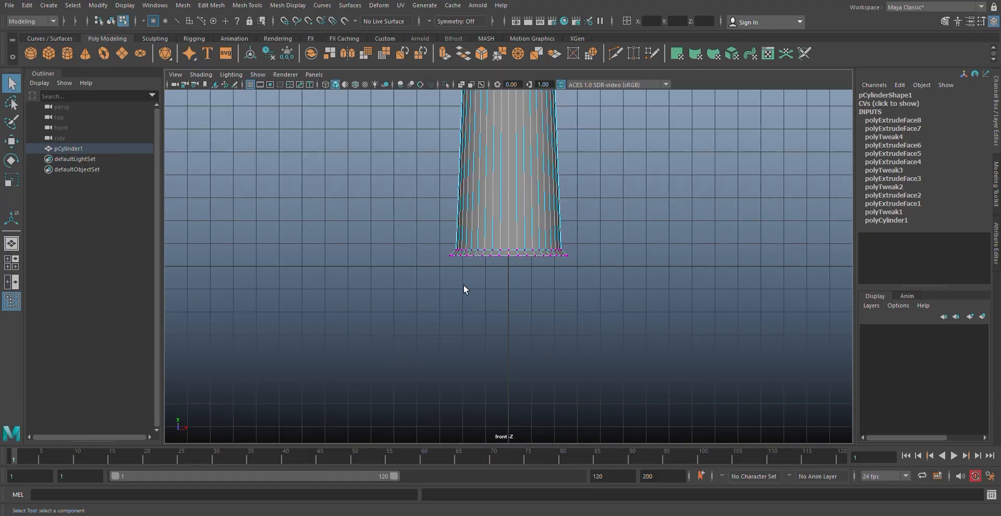
{"action": "scroll", "coordinate": [465, 289], "scroll_direction": "down", "scroll_amount": 3}
{"action": "middle_click_drag", "start_coordinate": [504, 104], "coordinate": [495, 280], "text": "alt"}
{"action": "scroll", "coordinate": [495, 279], "scroll_direction": "down", "scroll_amount": 3}
{"action": "middle_click_drag", "start_coordinate": [484, 198], "coordinate": [484, 344], "text": "alt"}
{"action": "scroll", "coordinate": [281, 285], "scroll_direction": "up", "scroll_amount": 2}
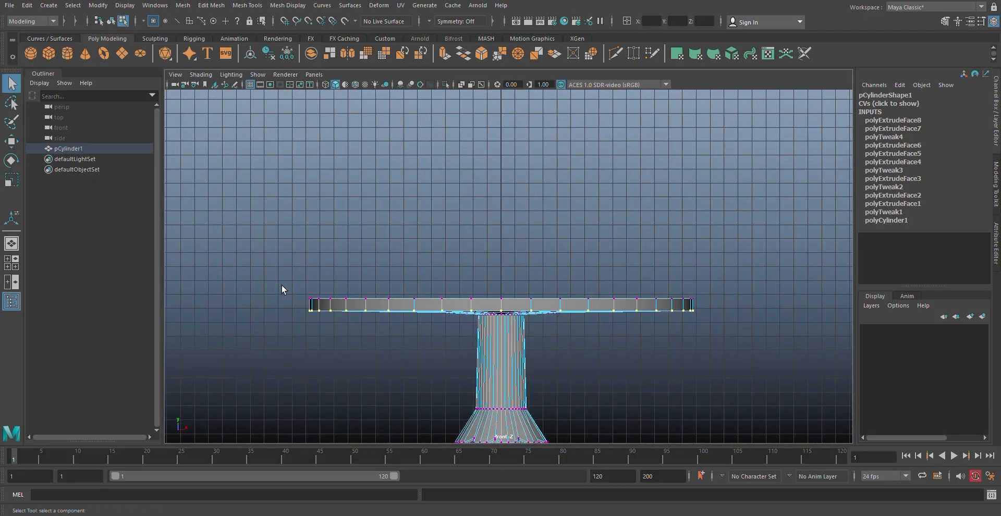
{"action": "left_click_drag", "start_coordinate": [282, 285], "coordinate": [725, 312]}
- Lower the selected disc rim vertices to about 21.46 in Y in the perspective view
{"action": "key", "text": "space"}
{"action": "left_click_drag", "start_coordinate": [494, 314], "coordinate": [495, 305]}
{"action": "scroll", "coordinate": [495, 304], "scroll_direction": "up", "scroll_amount": 1}
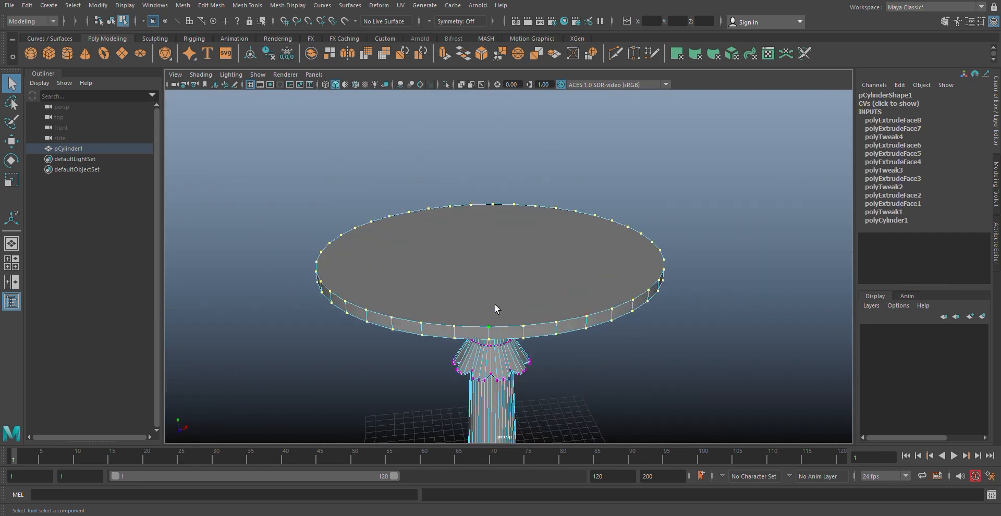
{"action": "scroll", "coordinate": [495, 304], "scroll_direction": "down", "scroll_amount": 2}
{"action": "key", "text": "w"}
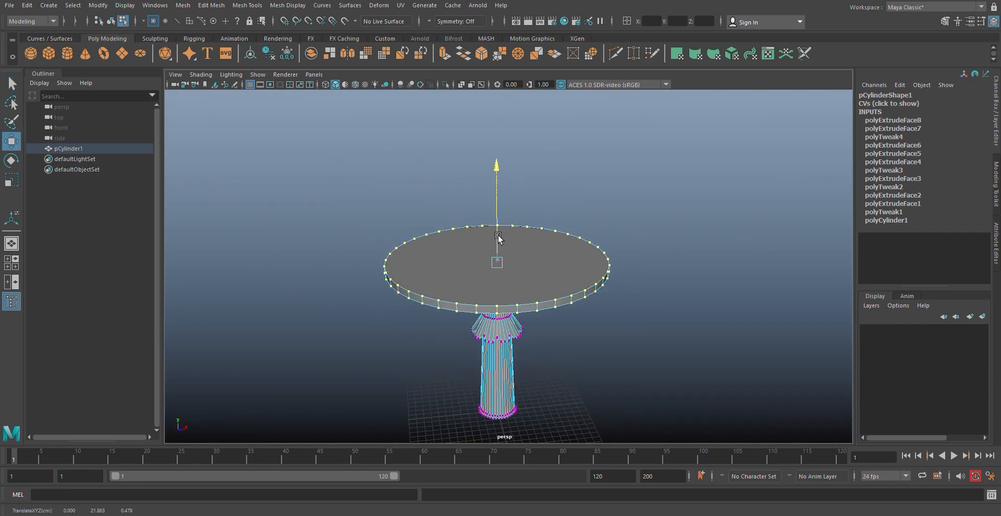
{"action": "mouse_move", "coordinate": [498, 239]}
{"action": "left_mouse_down"}
{"action": "mouse_move", "coordinate": [506, 254]}
{"action": "mouse_move", "coordinate": [506, 240]}
{"action": "left_mouse_up"}
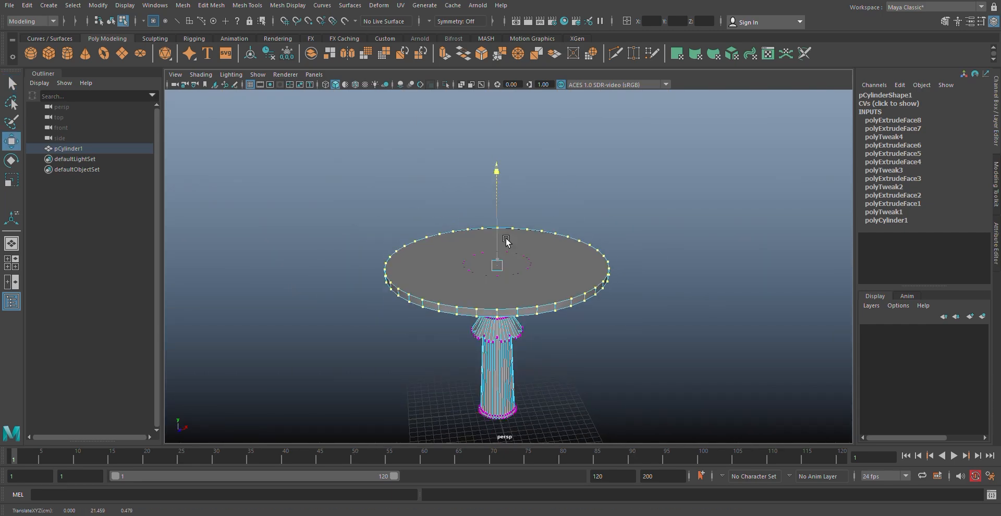
- Scale the disc's rim vertices slightly outward and fine-tune their height above the column
{"action": "left_click_drag", "start_coordinate": [509, 332], "coordinate": [516, 306], "text": "alt"}
{"action": "left_click_drag", "start_coordinate": [503, 199], "coordinate": [503, 220], "text": "alt"}
{"action": "left_click_drag", "start_coordinate": [503, 218], "coordinate": [517, 308]}
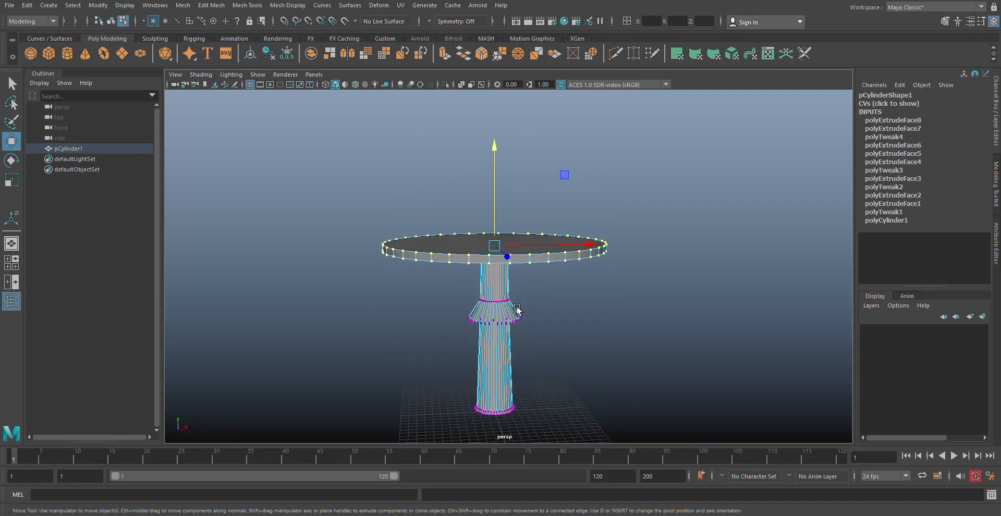
{"action": "key", "text": "r"}
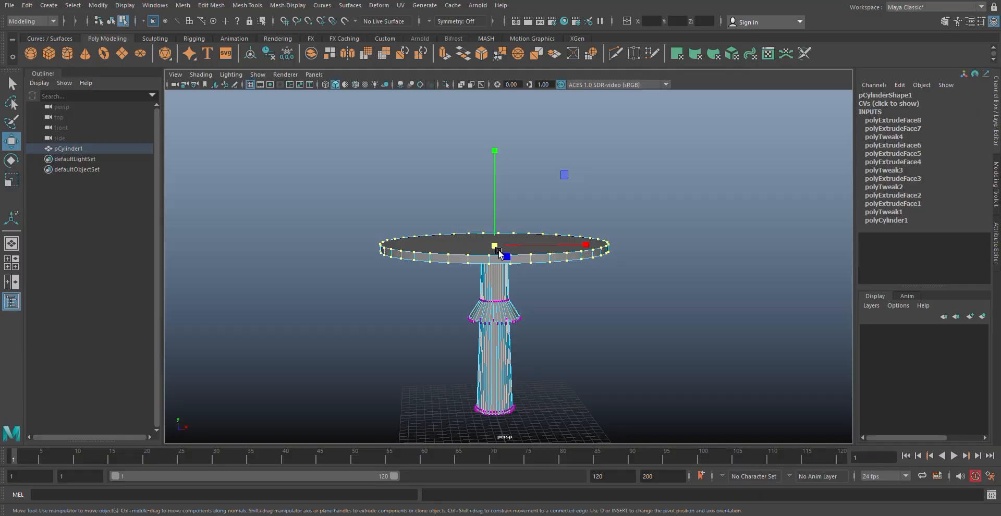
{"action": "key", "text": "w"}
{"action": "left_click_drag", "start_coordinate": [509, 335], "coordinate": [506, 316], "text": "alt"}
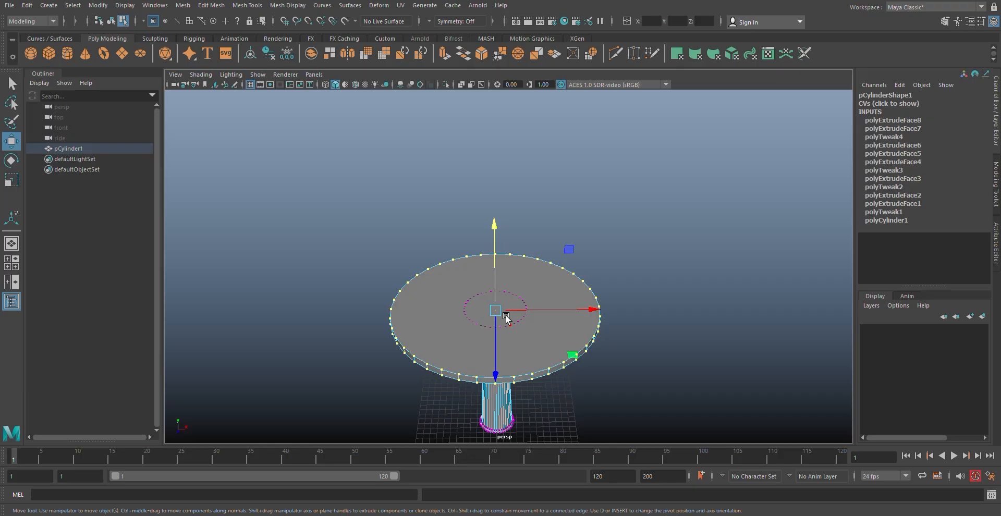
{"action": "left_click_drag", "start_coordinate": [493, 279], "coordinate": [494, 277]}
- Try extruding the large disc's top face and scaling it inward to start a cap
{"action": "right_click_drag", "start_coordinate": [516, 250], "coordinate": [518, 281]}
{"action": "left_click", "coordinate": [521, 280]}
{"action": "left_click", "coordinate": [444, 54]}
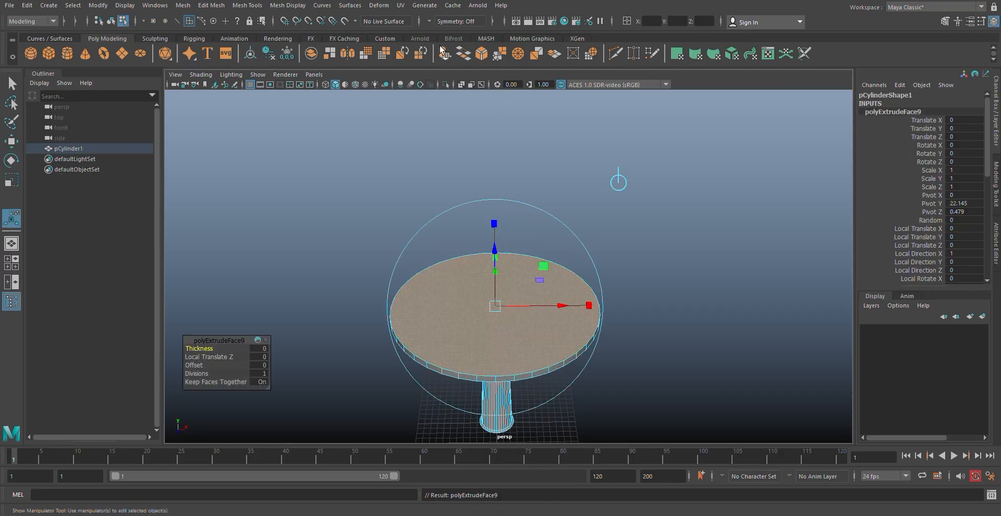
{"action": "left_click_drag", "start_coordinate": [495, 307], "coordinate": [531, 320]}
{"action": "scroll", "coordinate": [522, 332], "scroll_direction": "up", "scroll_amount": 1}
{"action": "scroll", "coordinate": [520, 326], "scroll_direction": "down", "scroll_amount": 2}
{"action": "left_click_drag", "start_coordinate": [497, 300], "coordinate": [511, 274]}
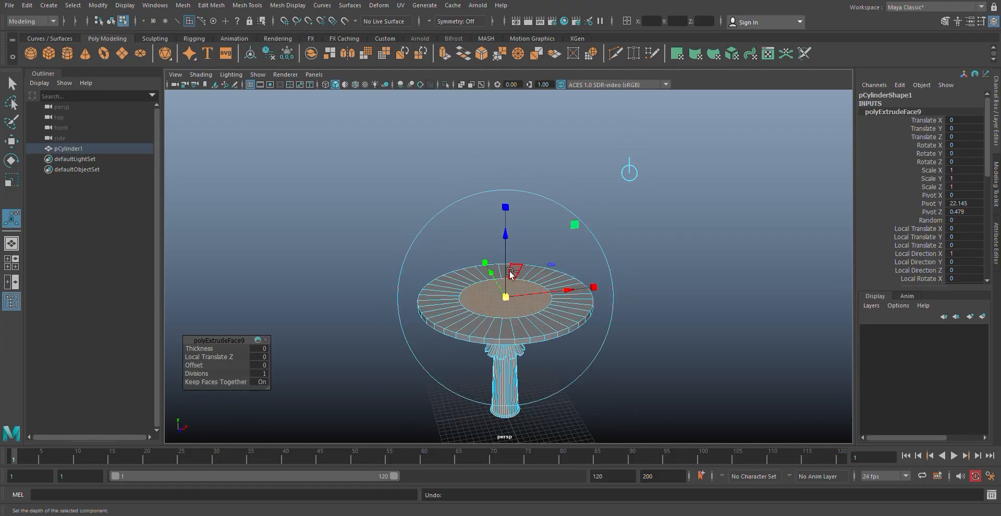
{"action": "key", "text": "ctrl+z"}
{"action": "key", "text": "ctrl+z"}
- Return to object mode and check the model from the bottom and perspective views
{"action": "right_click_drag", "start_coordinate": [530, 251], "coordinate": [584, 241]}
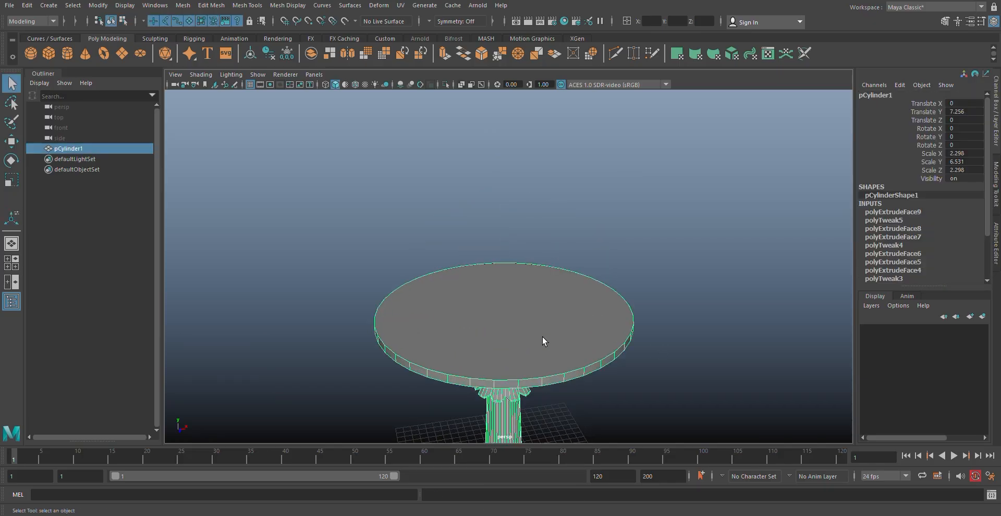
{"action": "key", "text": "space"}
{"action": "left_click_drag", "start_coordinate": [550, 340], "coordinate": [524, 303]}
{"action": "key", "text": "space"}
{"action": "scroll", "coordinate": [524, 312], "scroll_direction": "down", "scroll_amount": 3}
{"action": "left_click_drag", "start_coordinate": [531, 414], "coordinate": [504, 339], "text": "alt"}
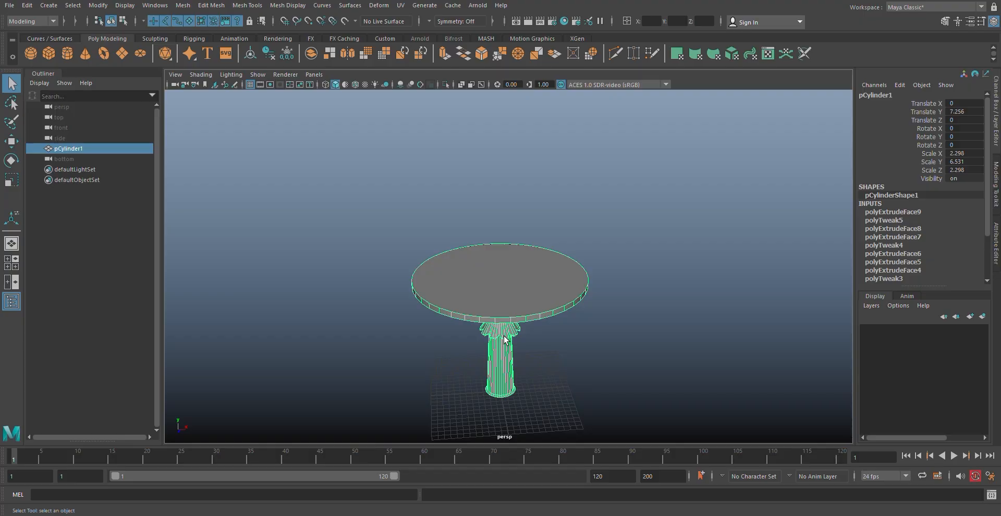
- Extrude the large disc's top face, scaled to about 0.6 and raised about 4.62, to form a sloping cap
{"action": "right_click_drag", "start_coordinate": [494, 262], "coordinate": [494, 280]}
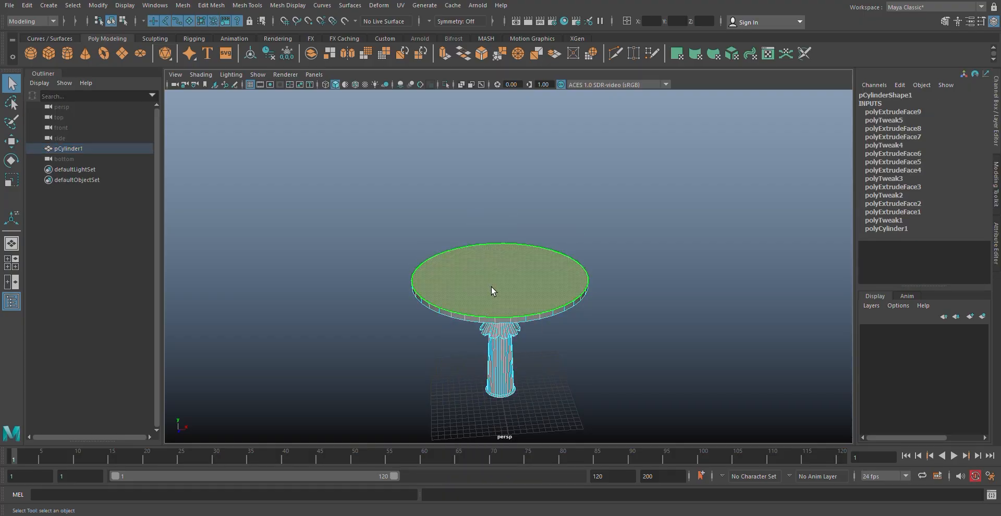
{"action": "left_click", "coordinate": [444, 53]}
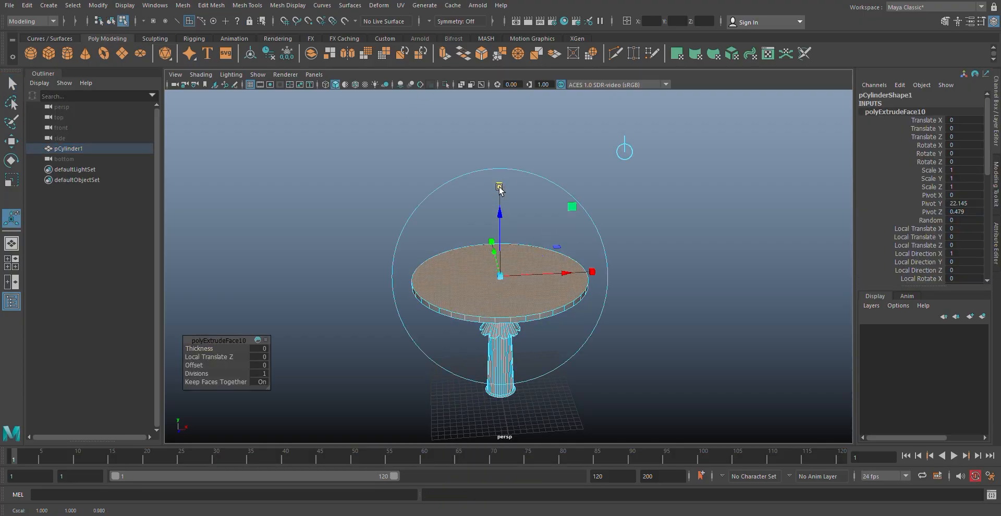
{"action": "left_click", "coordinate": [499, 187]}
{"action": "left_click_drag", "start_coordinate": [500, 276], "coordinate": [489, 287]}
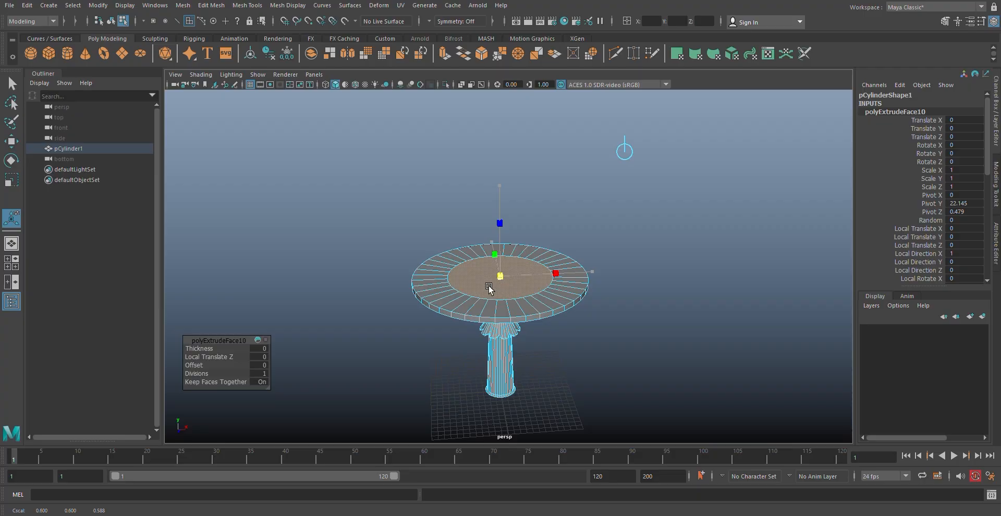
{"action": "left_click_drag", "start_coordinate": [502, 255], "coordinate": [504, 226]}
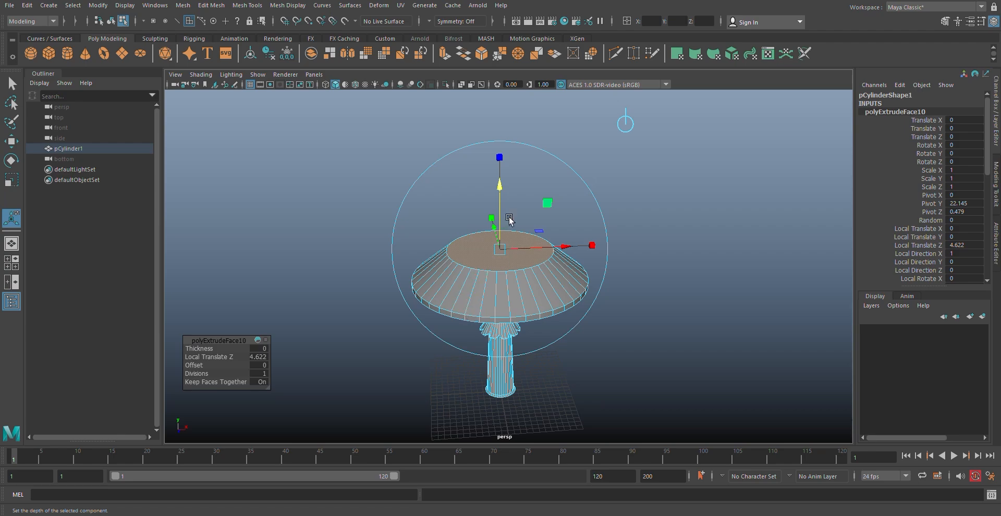
- Raise the sloping cap's extrusion to a local Z of about 6.08
{"action": "left_click_drag", "start_coordinate": [499, 230], "coordinate": [499, 222]}
{"action": "mouse_move", "coordinate": [498, 282]}
{"action": "left_mouse_down", "text": "alt"}
{"action": "mouse_move", "coordinate": [492, 271]}
{"action": "mouse_move", "coordinate": [488, 296]}
{"action": "left_mouse_up", "text": "alt"}
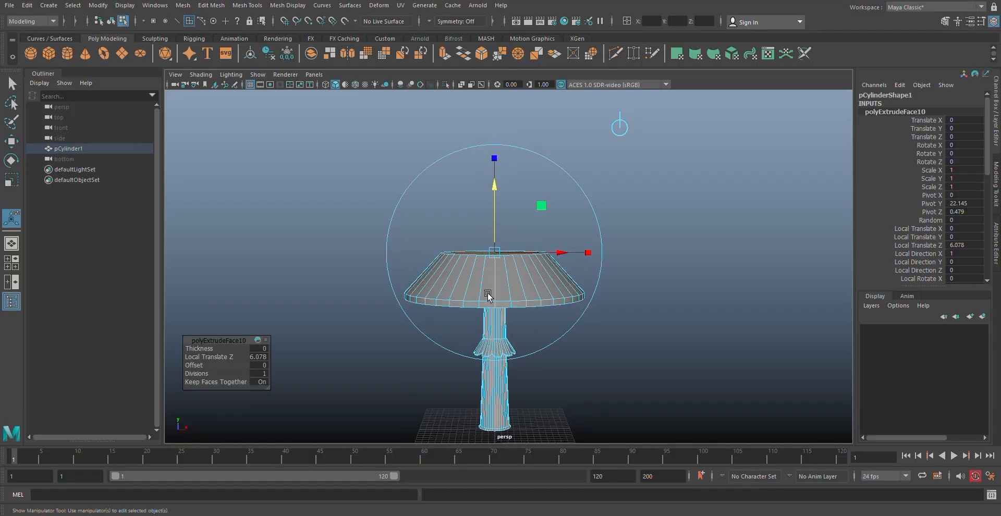
{"action": "mouse_move", "coordinate": [518, 228]}
{"action": "left_mouse_down", "text": "alt"}
{"action": "mouse_move", "coordinate": [518, 209]}
{"action": "mouse_move", "coordinate": [517, 220]}
{"action": "left_mouse_up", "text": "alt"}
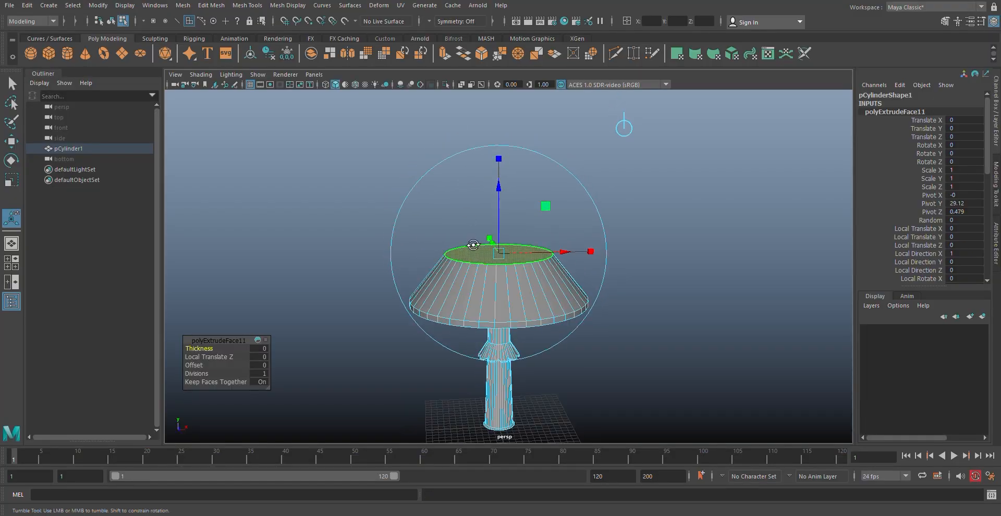
- Extrude the cap's top face upward by about 3.74 and scale it inward to continue the slope
{"action": "left_click_drag", "start_coordinate": [474, 245], "coordinate": [471, 265], "text": "alt"}
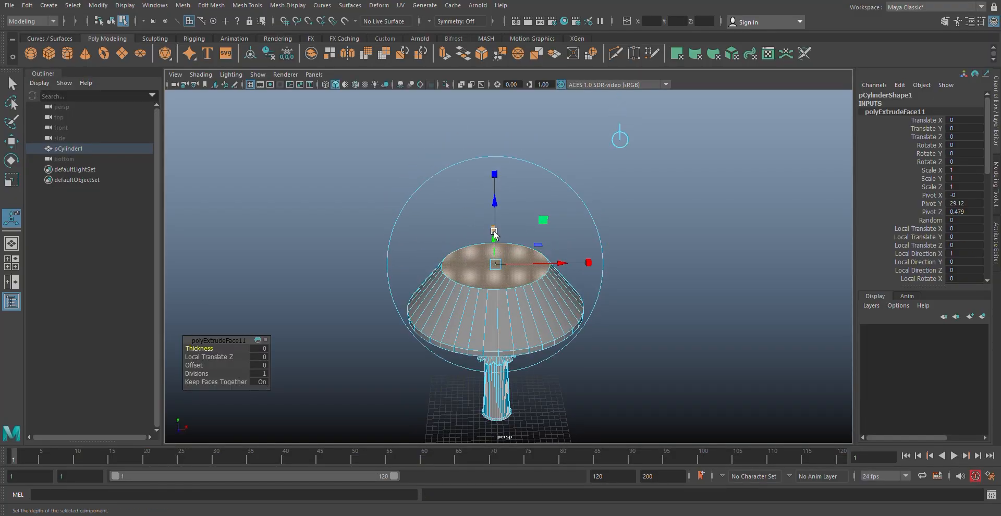
{"action": "left_click_drag", "start_coordinate": [495, 232], "coordinate": [494, 210]}
{"action": "left_click", "coordinate": [495, 151]}
{"action": "mouse_move", "coordinate": [496, 249]}
{"action": "left_mouse_down"}
{"action": "mouse_move", "coordinate": [480, 259]}
{"action": "mouse_move", "coordinate": [508, 259]}
{"action": "left_mouse_up"}
{"action": "key", "text": "t"}
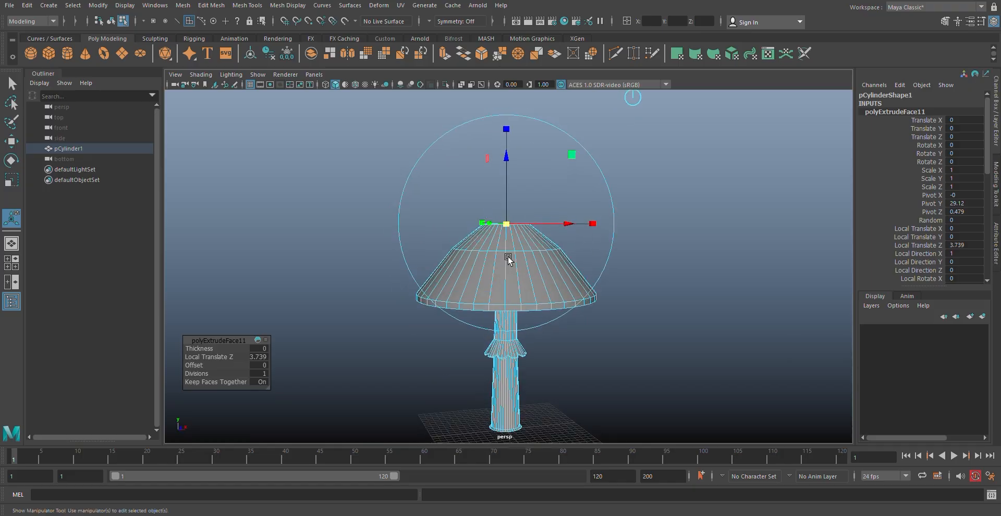
- Extrude the cap's top face upward by about 1.84, scaled into a small tip, and extrude the tip once more
{"action": "left_click_drag", "start_coordinate": [503, 195], "coordinate": [507, 200]}
{"action": "left_click_drag", "start_coordinate": [506, 269], "coordinate": [497, 302], "text": "alt"}
{"action": "left_click_drag", "start_coordinate": [491, 268], "coordinate": [466, 316]}
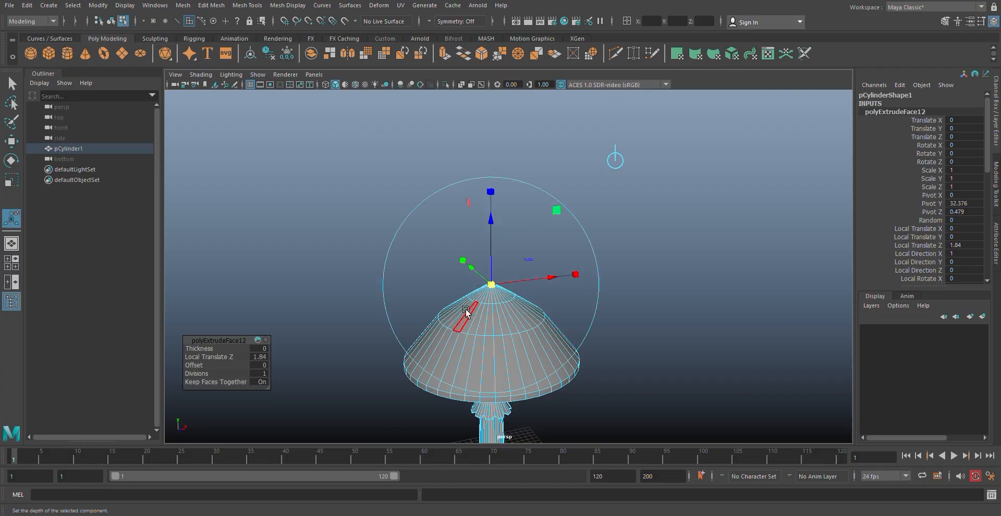
{"action": "right_click_drag", "start_coordinate": [466, 316], "coordinate": [492, 286], "text": "alt"}
{"action": "key", "text": "w"}
{"action": "mouse_move", "coordinate": [469, 272]}
{"action": "left_mouse_down"}
{"action": "mouse_move", "coordinate": [468, 317]}
{"action": "mouse_move", "coordinate": [457, 325]}
{"action": "mouse_move", "coordinate": [476, 272]}
{"action": "left_mouse_up"}
{"action": "key", "text": "ctrl+e"}
{"action": "scroll", "coordinate": [487, 330], "scroll_direction": "down", "scroll_amount": 8}
- Switch to vertex editing and select the vertex ring where the column meets the cap's underside
{"action": "right_click_drag", "start_coordinate": [476, 273], "coordinate": [461, 281]}
{"action": "scroll", "coordinate": [460, 282], "scroll_direction": "up", "scroll_amount": 5}
{"action": "left_click", "coordinate": [422, 300]}
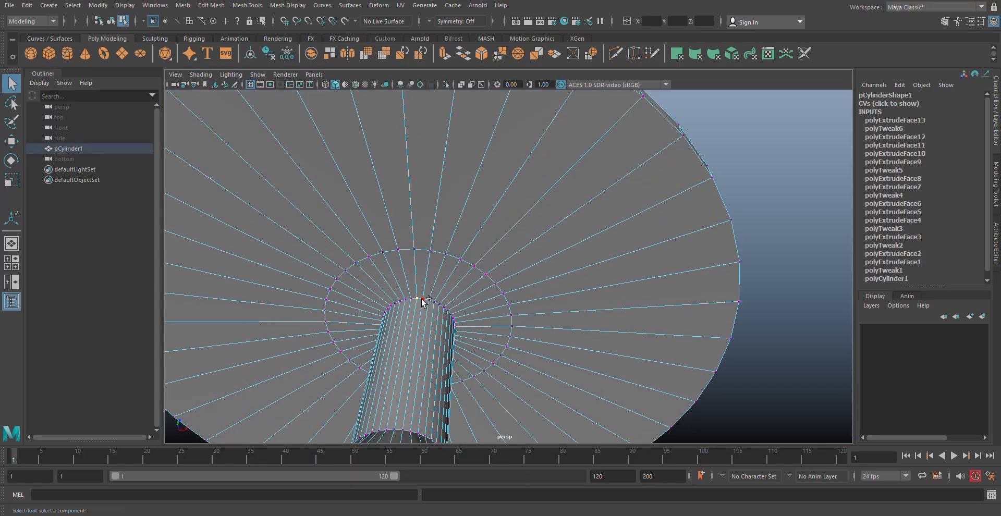
{"action": "double_click", "coordinate": [421, 300], "text": "shift"}
{"action": "scroll", "coordinate": [422, 299], "scroll_direction": "down", "scroll_amount": 5}
{"action": "key", "text": "r"}
{"action": "key", "text": "w"}
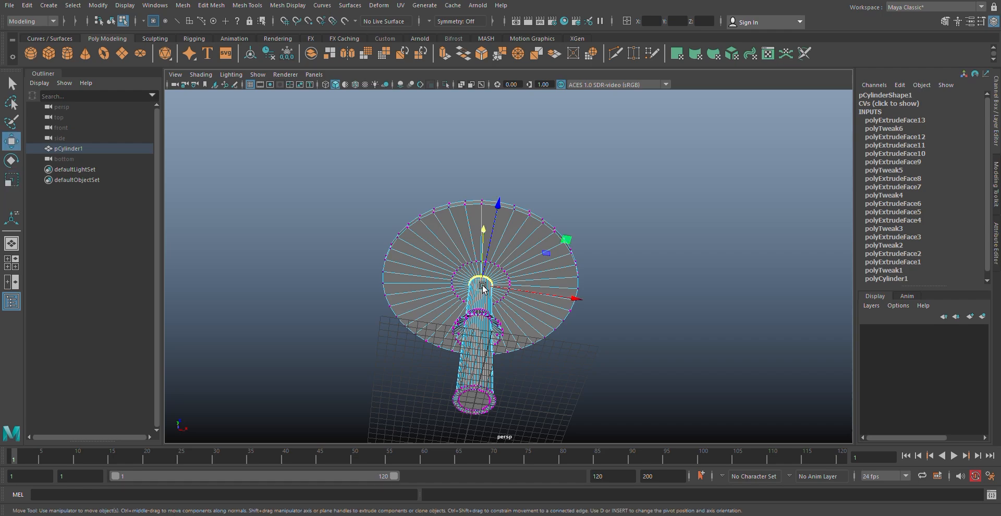
{"action": "mouse_move", "coordinate": [482, 290]}
{"action": "left_mouse_down", "text": "alt"}
{"action": "mouse_move", "coordinate": [479, 309]}
{"action": "mouse_move", "coordinate": [481, 283]}
{"action": "left_mouse_up", "text": "alt"}
{"action": "scroll", "coordinate": [463, 324], "scroll_direction": "up", "scroll_amount": 6}
{"action": "left_click_drag", "start_coordinate": [414, 371], "coordinate": [404, 332], "text": "alt"}
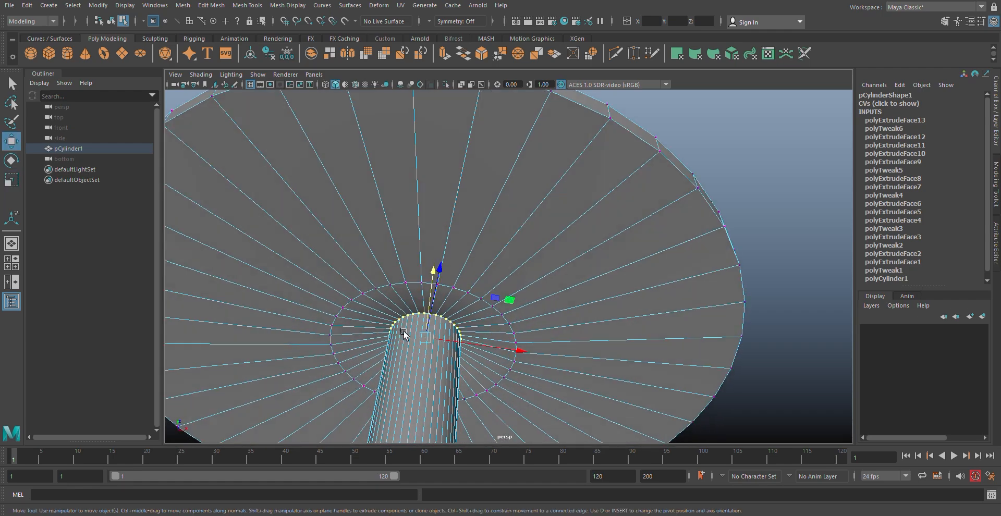
- Scale the wider vertex ring on the cap's underside outward to about 2.03 in X and Z and lower it slightly
{"action": "left_click", "coordinate": [374, 288]}
{"action": "left_click_drag", "start_coordinate": [428, 295], "coordinate": [453, 324], "text": "alt"}
{"action": "scroll", "coordinate": [459, 326], "scroll_direction": "down", "scroll_amount": 6}
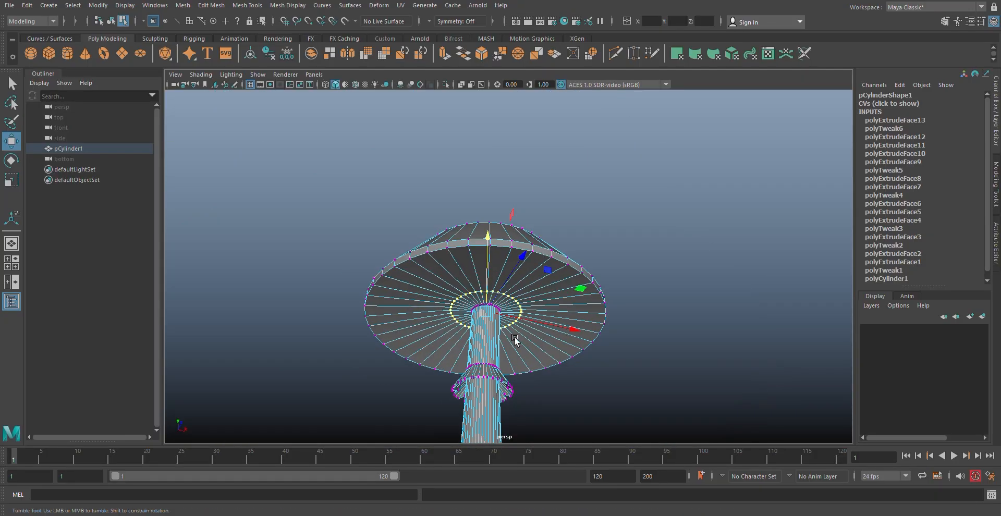
{"action": "mouse_move", "coordinate": [515, 341]}
{"action": "left_mouse_down", "text": "alt"}
{"action": "mouse_move", "coordinate": [423, 237]}
{"action": "mouse_move", "coordinate": [443, 350]}
{"action": "mouse_move", "coordinate": [530, 345]}
{"action": "left_mouse_up", "text": "alt"}
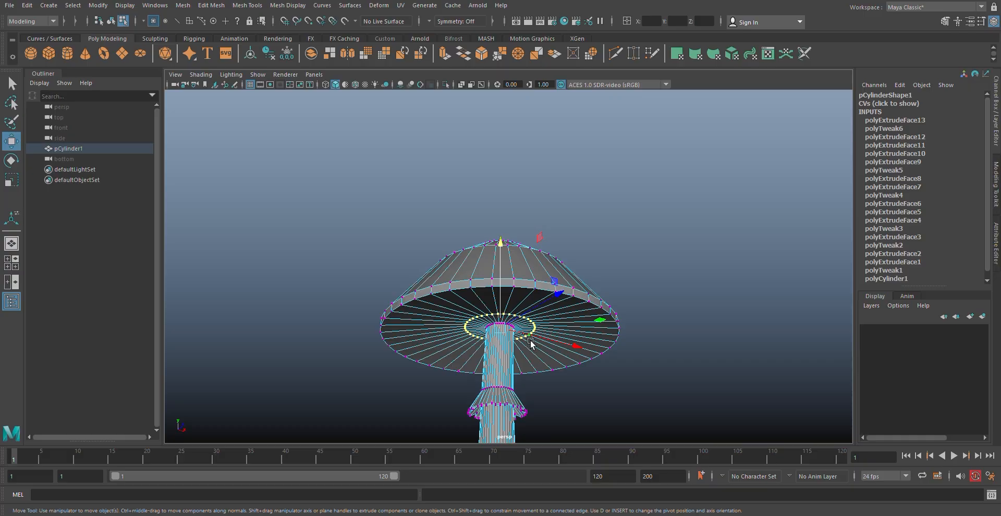
{"action": "key", "text": "r"}
{"action": "left_click_drag", "start_coordinate": [500, 329], "coordinate": [551, 320]}
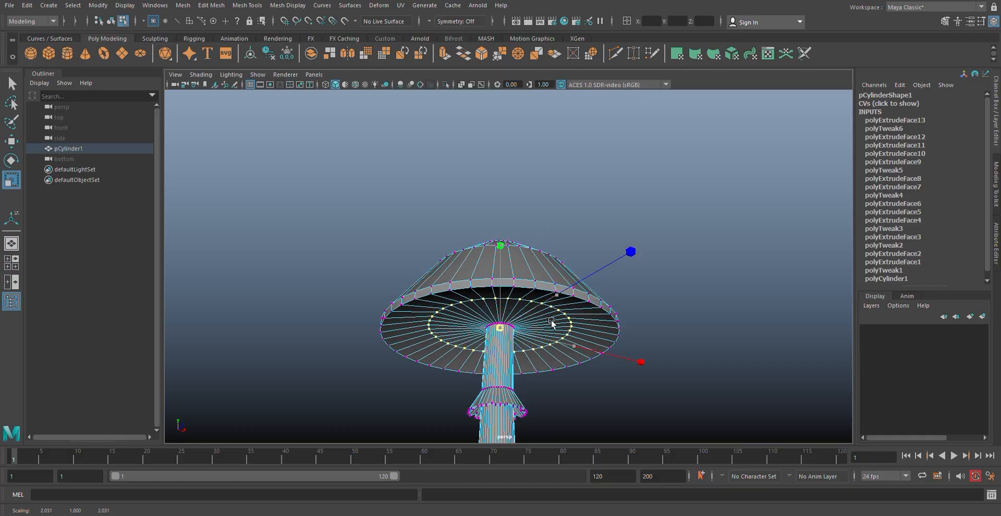
{"action": "key", "text": "w"}
{"action": "left_click_drag", "start_coordinate": [500, 292], "coordinate": [451, 340]}
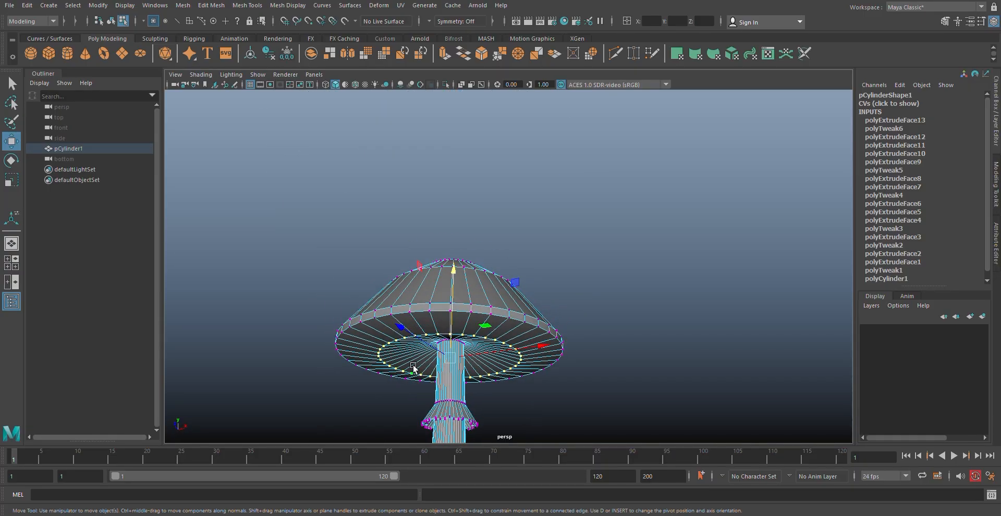
- Insert an edge loop on the cap's underside between the widened ring and the outer rim
{"action": "left_click_drag", "start_coordinate": [414, 368], "coordinate": [417, 344], "text": "alt"}
{"action": "left_click", "coordinate": [247, 6]}
{"action": "left_click", "coordinate": [261, 84]}
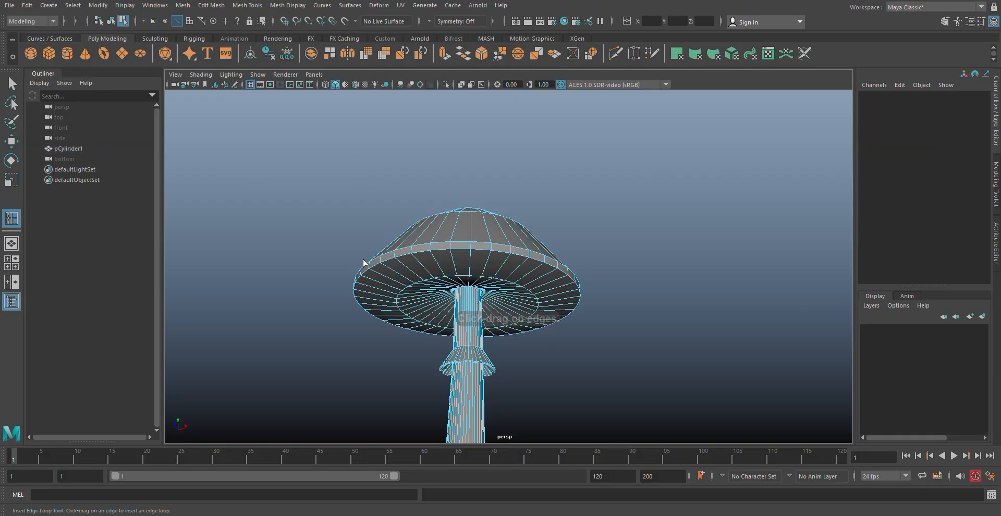
{"action": "scroll", "coordinate": [370, 268], "scroll_direction": "up", "scroll_amount": 3}
{"action": "left_click", "coordinate": [366, 261]}
{"action": "key", "text": "w"}
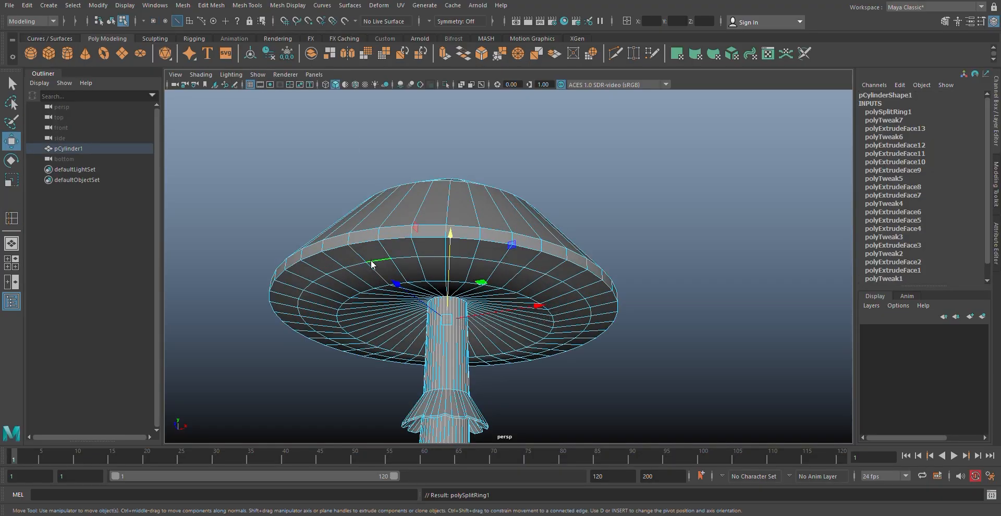
- Select the vertices of the inserted underside loop and adjust their height
{"action": "right_click_drag", "start_coordinate": [371, 264], "coordinate": [337, 250]}
{"action": "left_click", "coordinate": [344, 268]}
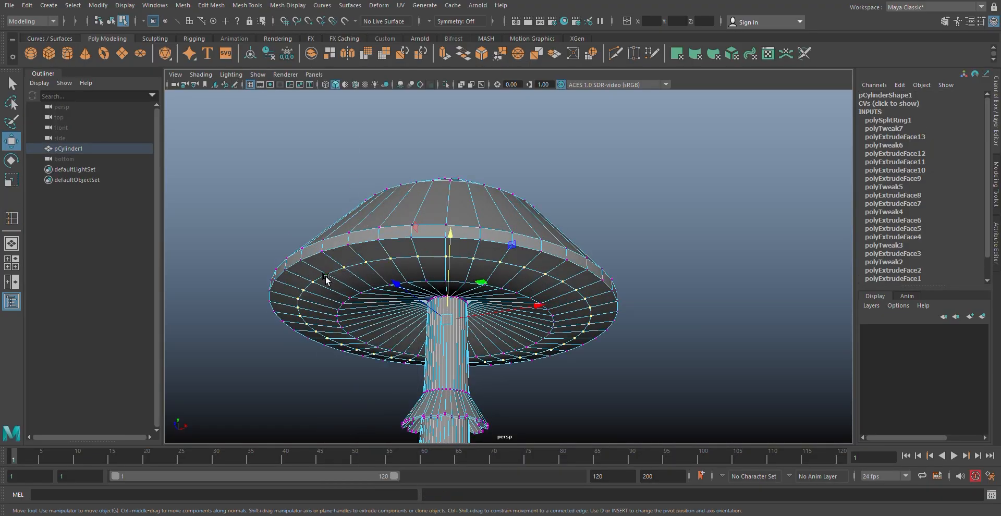
{"action": "key", "text": "e"}
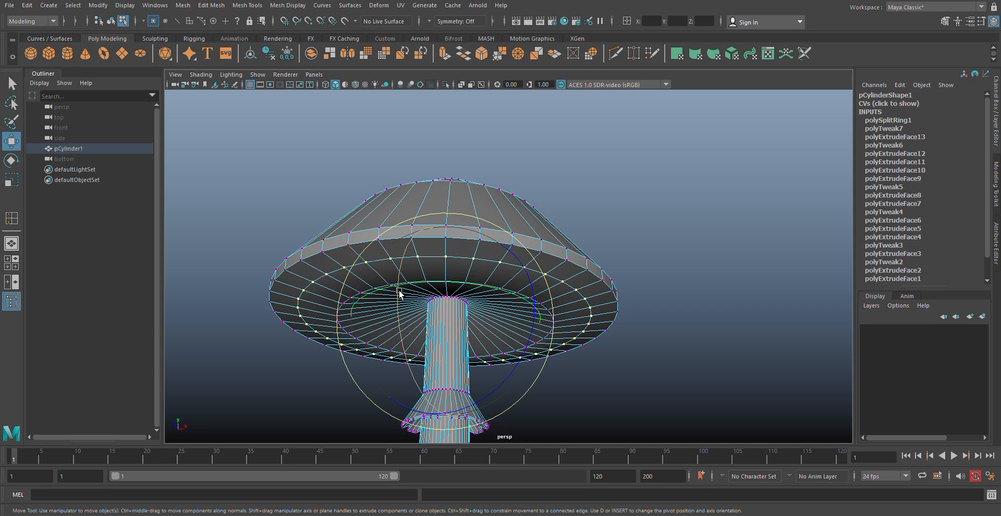
{"action": "key", "text": "w"}
{"action": "left_click_drag", "start_coordinate": [398, 286], "coordinate": [445, 330], "text": "alt"}
{"action": "left_click_drag", "start_coordinate": [453, 293], "coordinate": [457, 262]}
- Preview the whole mushroom smoothed in object mode with nothing selected
{"action": "right_click_drag", "start_coordinate": [449, 242], "coordinate": [462, 201]}
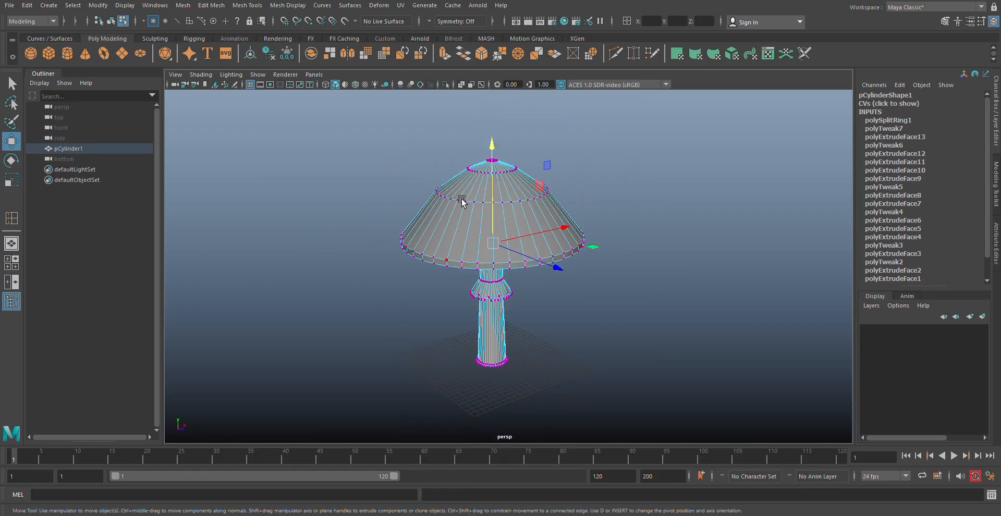
{"action": "left_click_drag", "start_coordinate": [463, 202], "coordinate": [443, 238], "text": "alt"}
{"action": "key", "text": "3"}
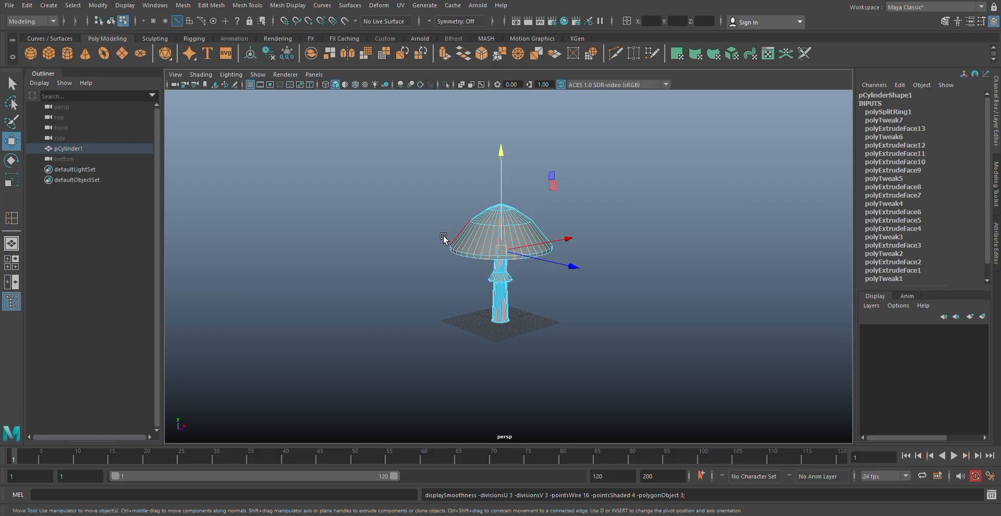
{"action": "scroll", "coordinate": [432, 273], "scroll_direction": "down", "scroll_amount": 3}
{"action": "right_click_drag", "start_coordinate": [502, 261], "coordinate": [519, 223]}
{"action": "left_click", "coordinate": [353, 221]}
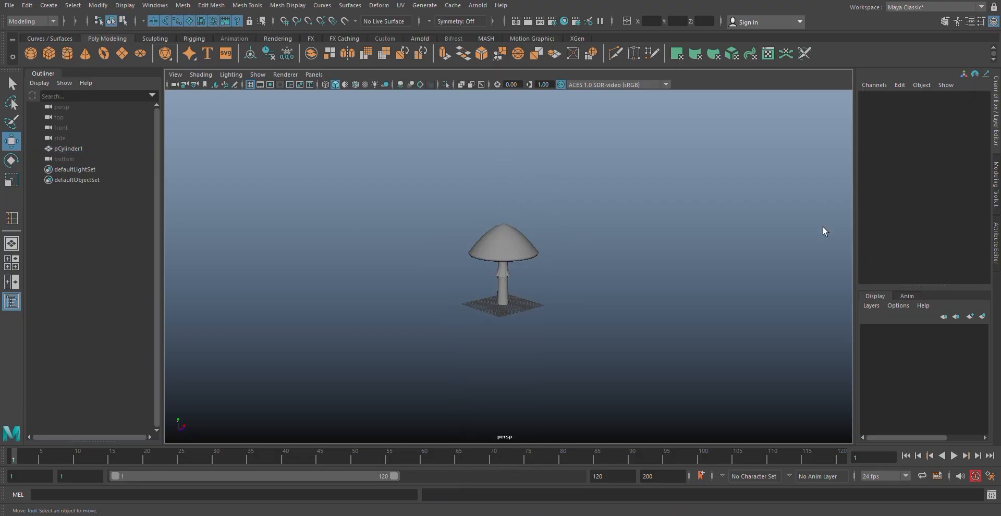
- Scale the vertex ring where the lower column meets the inside of the skirt
{"action": "middle_click_drag", "start_coordinate": [494, 260], "coordinate": [435, 282], "text": "alt"}
{"action": "left_click_drag", "start_coordinate": [436, 281], "coordinate": [479, 295], "text": "alt"}
{"action": "scroll", "coordinate": [464, 286], "scroll_direction": "up", "scroll_amount": 4}
{"action": "scroll", "coordinate": [492, 286], "scroll_direction": "up", "scroll_amount": 4}
{"action": "left_click", "coordinate": [476, 196]}
{"action": "right_click_drag", "start_coordinate": [471, 195], "coordinate": [468, 202]}
{"action": "left_click_drag", "start_coordinate": [467, 203], "coordinate": [395, 302], "text": "alt"}
{"action": "scroll", "coordinate": [391, 250], "scroll_direction": "up", "scroll_amount": 5}
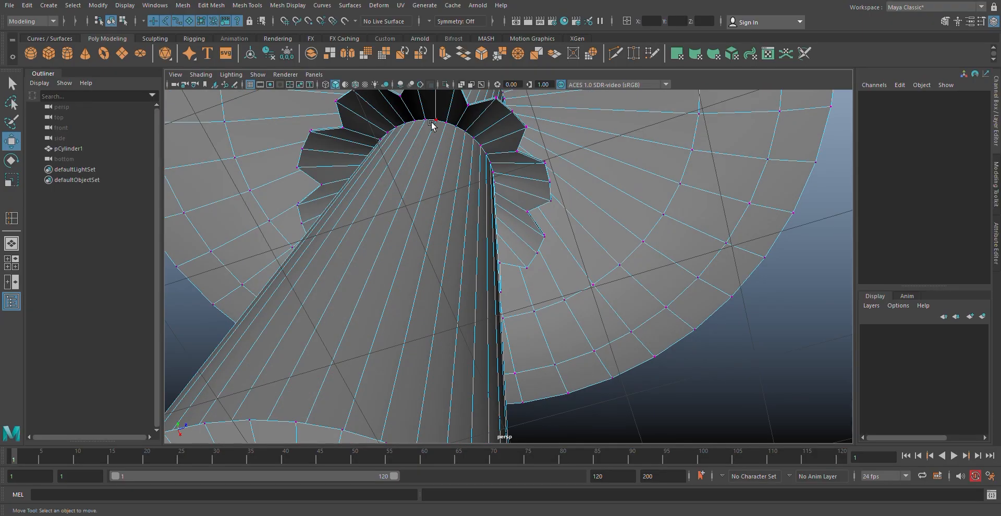
{"action": "left_click", "coordinate": [428, 121]}
{"action": "key", "text": "r"}
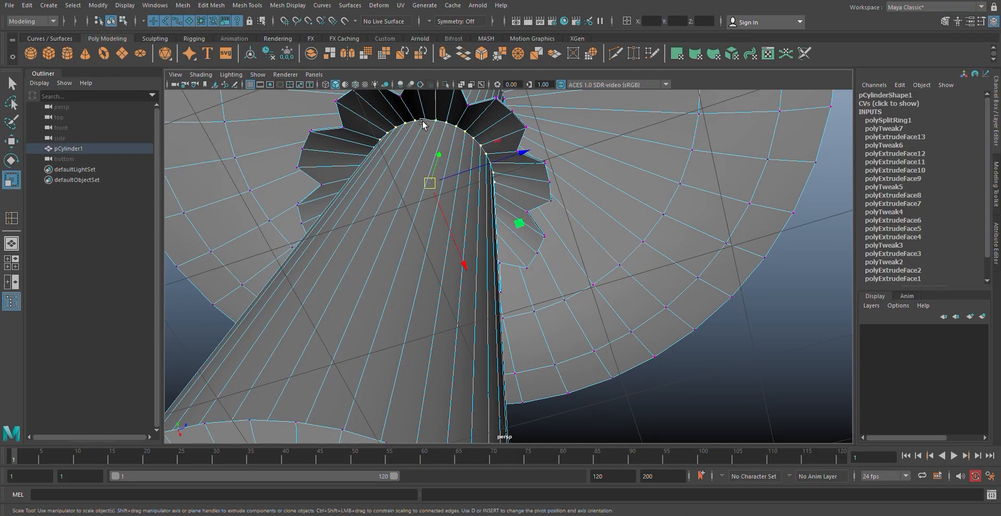
{"action": "left_click_drag", "start_coordinate": [428, 188], "coordinate": [476, 228]}
- Turn on the smoothed preview and inspect the skirt, cap underside and overall shape in object mode
{"action": "scroll", "coordinate": [459, 192], "scroll_direction": "down", "scroll_amount": 7}
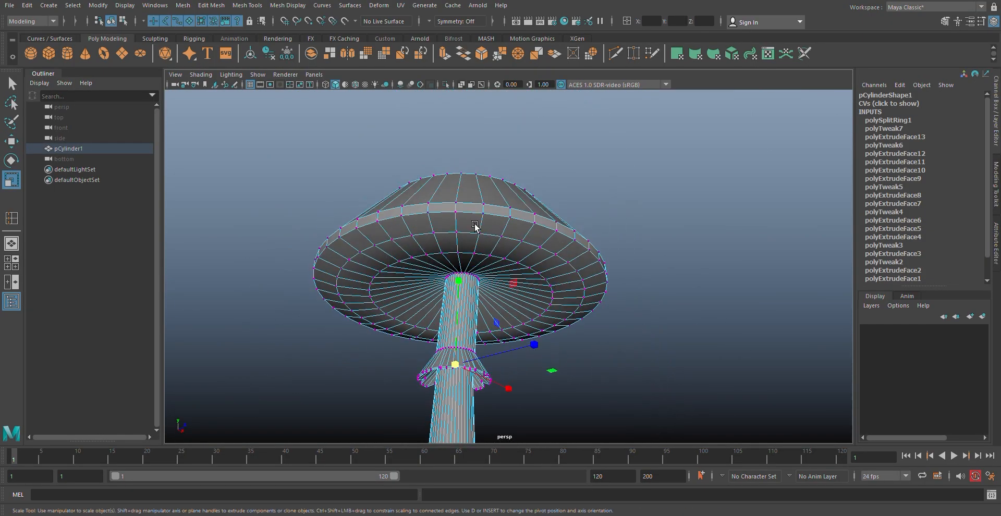
{"action": "middle_click_drag", "start_coordinate": [476, 228], "coordinate": [491, 209], "text": "alt"}
{"action": "left_click_drag", "start_coordinate": [492, 210], "coordinate": [501, 216], "text": "alt"}
{"action": "key", "text": "3"}
{"action": "scroll", "coordinate": [486, 246], "scroll_direction": "up", "scroll_amount": 4}
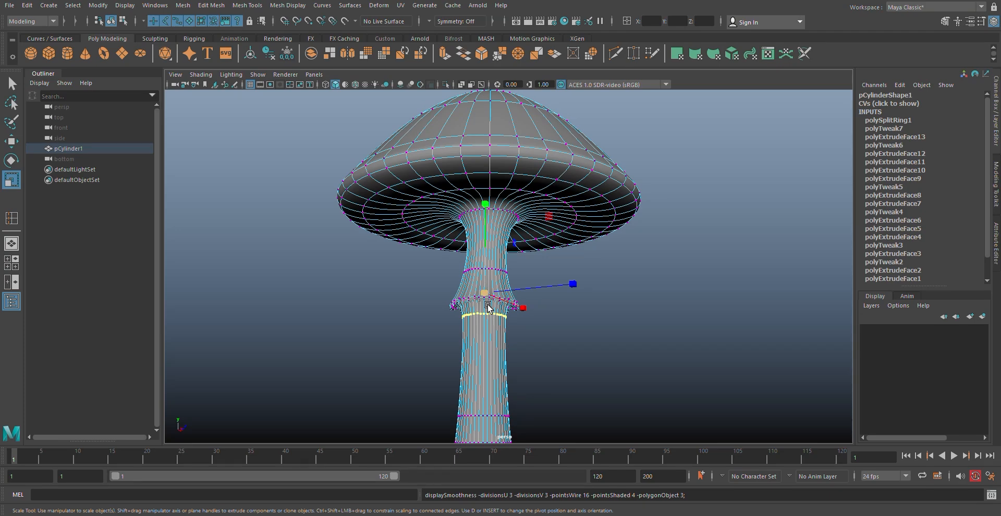
{"action": "left_click_drag", "start_coordinate": [487, 307], "coordinate": [488, 329], "text": "alt"}
{"action": "right_click_drag", "start_coordinate": [487, 252], "coordinate": [540, 233]}
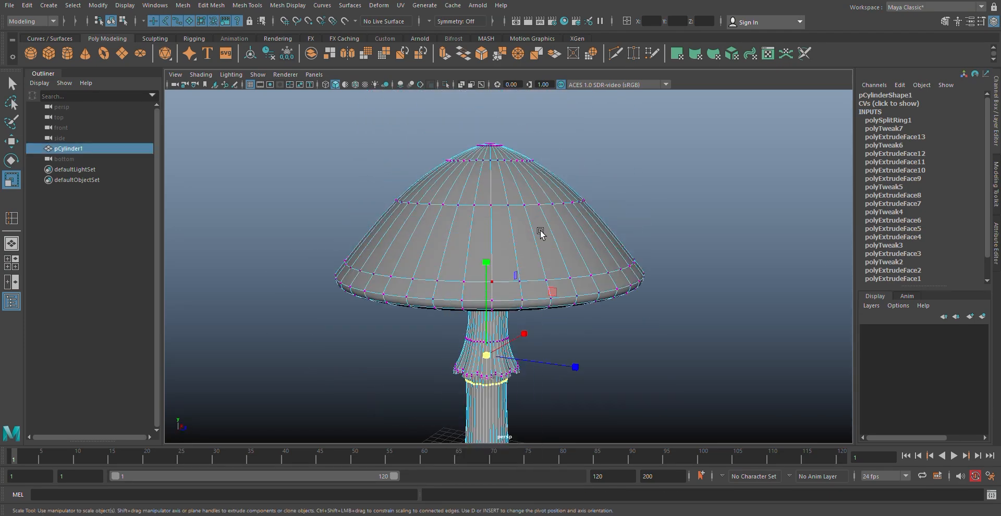
{"action": "left_click", "coordinate": [523, 353]}
{"action": "scroll", "coordinate": [523, 353], "scroll_direction": "down", "scroll_amount": 4}
{"action": "left_click_drag", "start_coordinate": [523, 353], "coordinate": [526, 330], "text": "alt"}
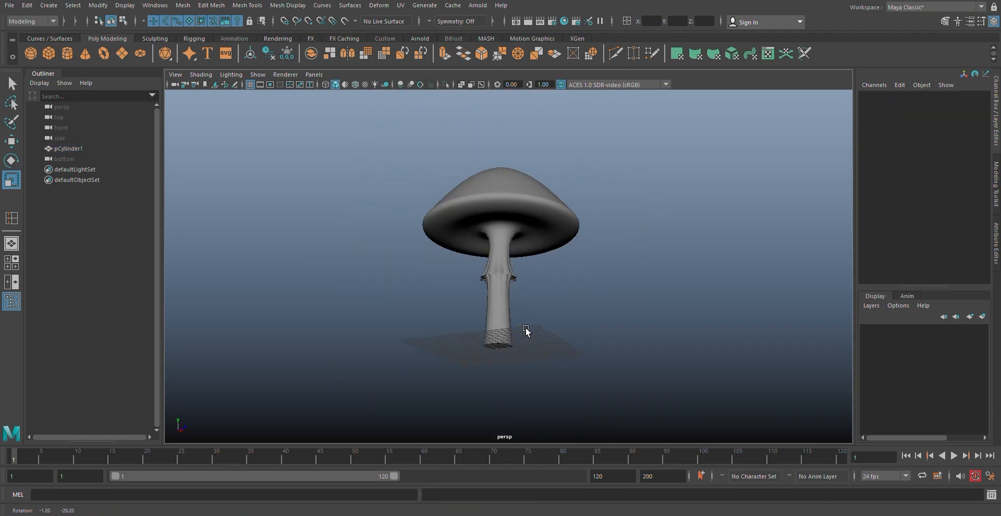
- Turn off the smoothed preview and lower the whole mushroom to a Translate Y of about 6.954
{"action": "left_click", "coordinate": [497, 329]}
{"action": "key", "text": "1"}
{"action": "key", "text": "w"}
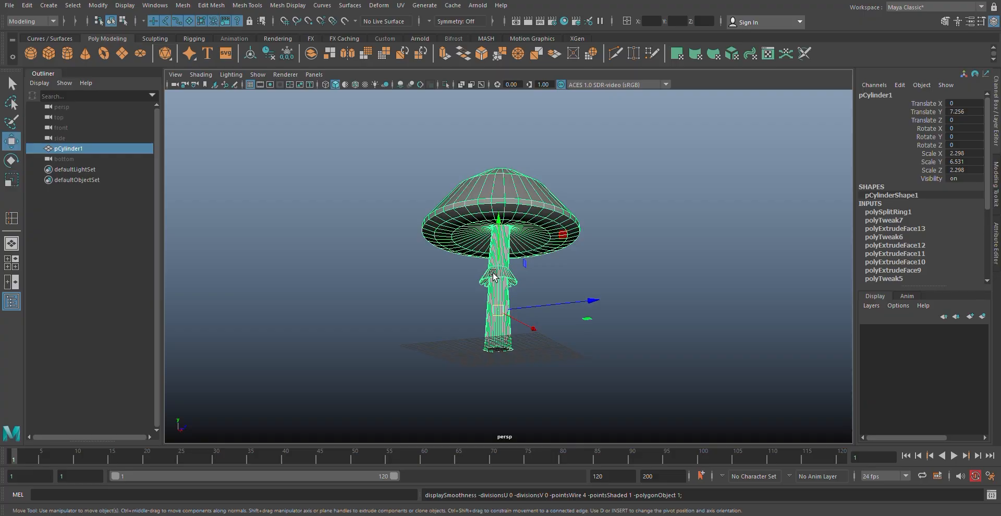
{"action": "scroll", "coordinate": [493, 281], "scroll_direction": "up", "scroll_amount": 2}
{"action": "left_click_drag", "start_coordinate": [495, 296], "coordinate": [540, 302]}
{"action": "left_click", "coordinate": [556, 277]}
{"action": "left_click", "coordinate": [531, 253]}
{"action": "scroll", "coordinate": [528, 260], "scroll_direction": "up", "scroll_amount": 5}
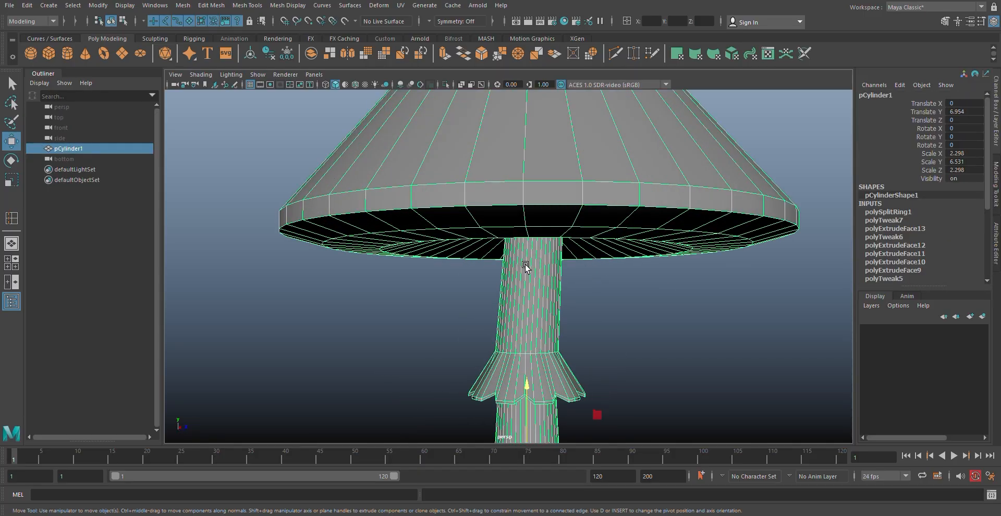
- Check the smoothed cap and skirt from the side with the mushroom deselected
{"action": "left_click", "coordinate": [585, 311]}
{"action": "scroll", "coordinate": [573, 313], "scroll_direction": "down", "scroll_amount": 8}
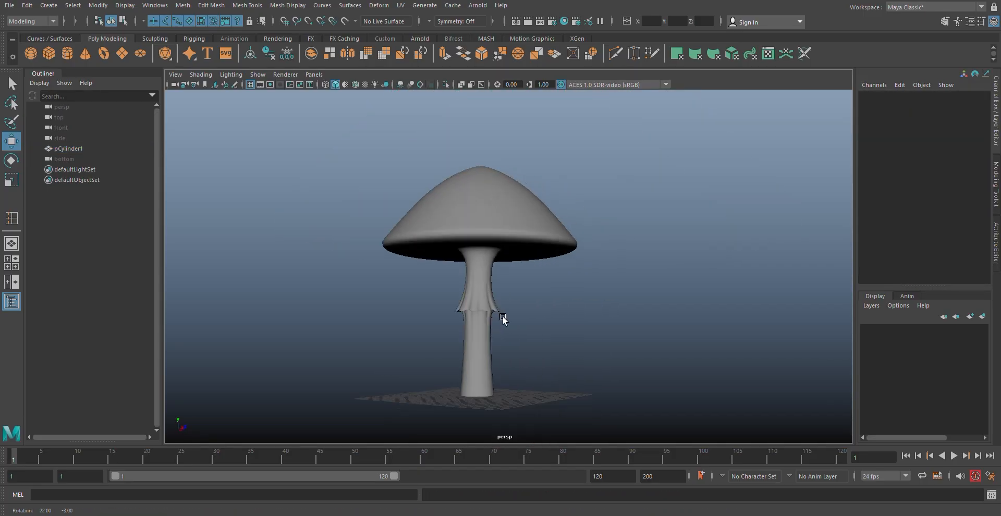
{"action": "left_click_drag", "start_coordinate": [502, 319], "coordinate": [465, 338], "text": "alt"}
{"action": "scroll", "coordinate": [473, 337], "scroll_direction": "up", "scroll_amount": 6}
- Undo the mushroom's lowering and go back to vertex editing
{"action": "key", "text": "ctrl+z"}
{"action": "key", "text": "ctrl+z"}
{"action": "key", "text": "ctrl+z"}
{"action": "key", "text": "ctrl+z"}
{"action": "key", "text": "ctrl+z"}
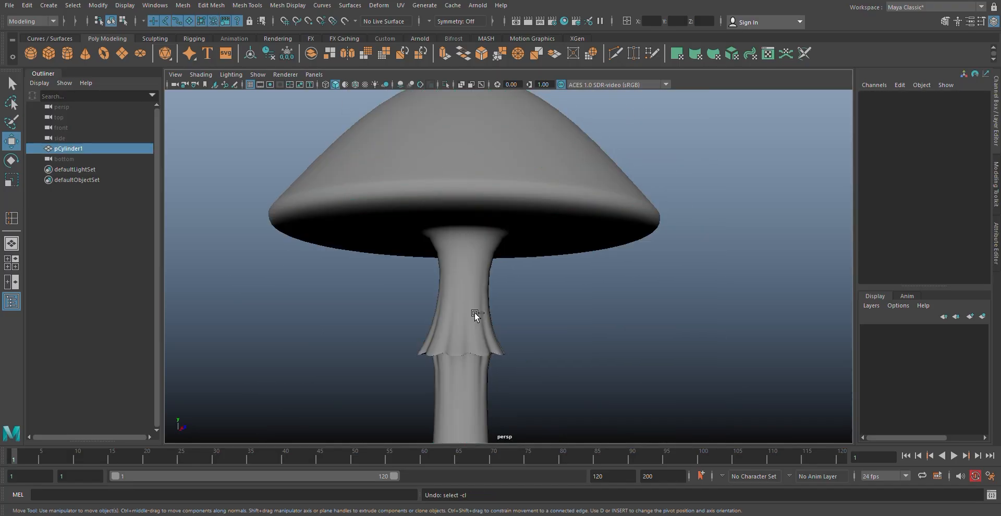
{"action": "scroll", "coordinate": [474, 314], "scroll_direction": "down", "scroll_amount": 5}
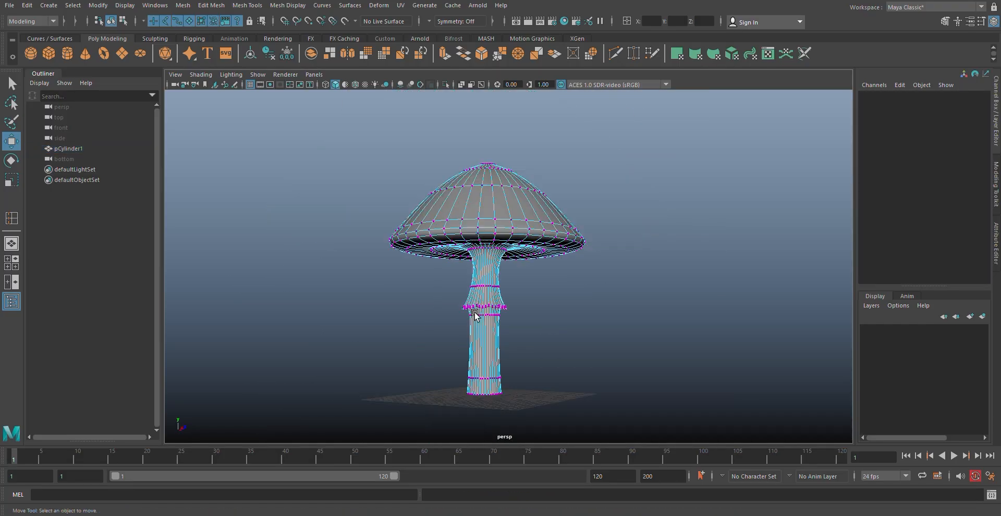
- Examine the skirt's scalloped edge up close in the unsmoothed view
{"action": "key", "text": "1"}
{"action": "scroll", "coordinate": [474, 315], "scroll_direction": "up", "scroll_amount": 5}
{"action": "left_click_drag", "start_coordinate": [474, 316], "coordinate": [469, 290], "text": "alt"}
{"action": "scroll", "coordinate": [476, 313], "scroll_direction": "up", "scroll_amount": 4}
{"action": "scroll", "coordinate": [479, 313], "scroll_direction": "down", "scroll_amount": 5}
{"action": "scroll", "coordinate": [521, 362], "scroll_direction": "up", "scroll_amount": 5}
{"action": "middle_click_drag", "start_coordinate": [525, 369], "coordinate": [499, 287], "text": "alt"}
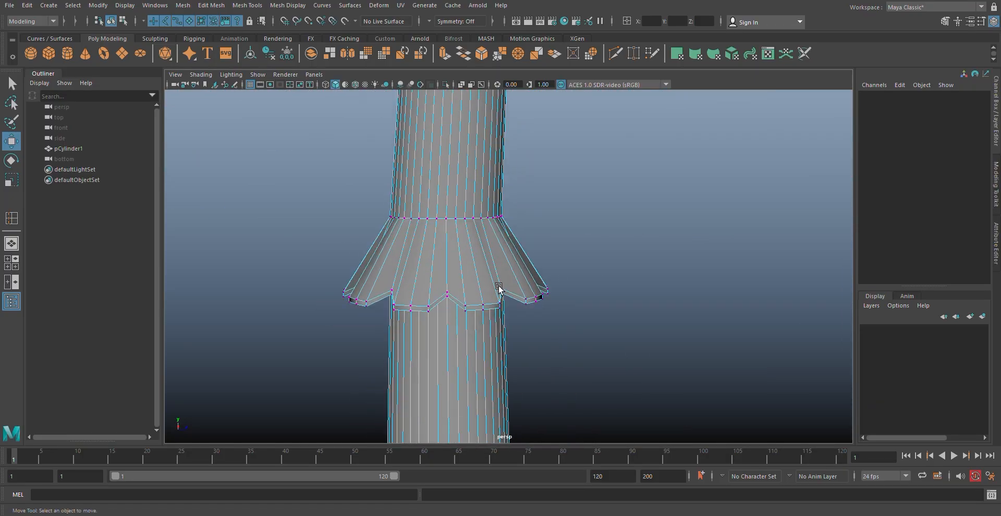
{"action": "left_click_drag", "start_coordinate": [316, 265], "coordinate": [476, 263]}
- Return to object mode and review the smoothed mushroom from the side and from below
{"action": "key", "text": "3"}
{"action": "right_click_drag", "start_coordinate": [502, 224], "coordinate": [550, 212]}
{"action": "left_click", "coordinate": [648, 271]}
{"action": "scroll", "coordinate": [625, 276], "scroll_direction": "down", "scroll_amount": 8}
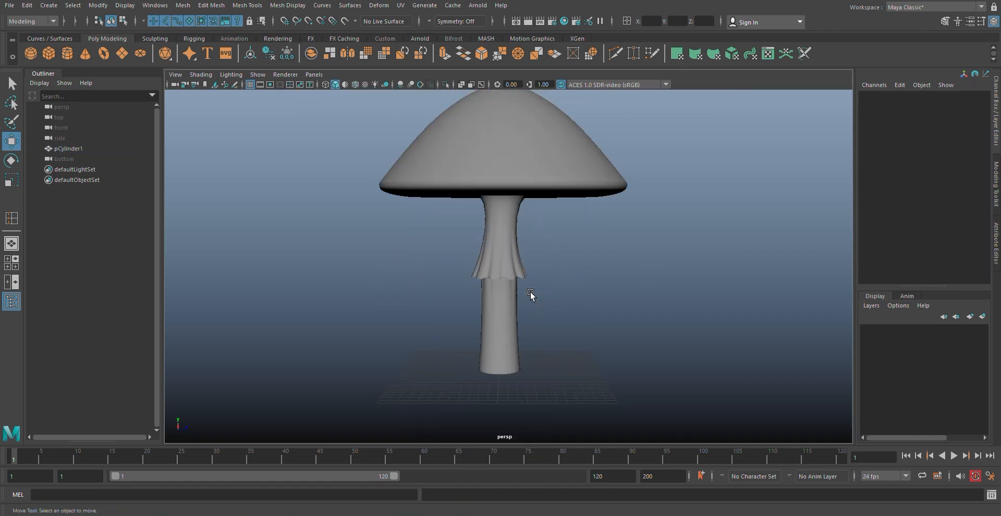
{"action": "left_click_drag", "start_coordinate": [530, 293], "coordinate": [494, 278], "text": "alt"}
{"action": "scroll", "coordinate": [494, 281], "scroll_direction": "up", "scroll_amount": 4}
- Turn off the smooth preview, enter vertex editing, and select one radial pair of vertices on the cap's two underside rings
{"action": "left_click", "coordinate": [496, 282]}
{"action": "key", "text": "1"}
{"action": "scroll", "coordinate": [525, 215], "scroll_direction": "up", "scroll_amount": 4}
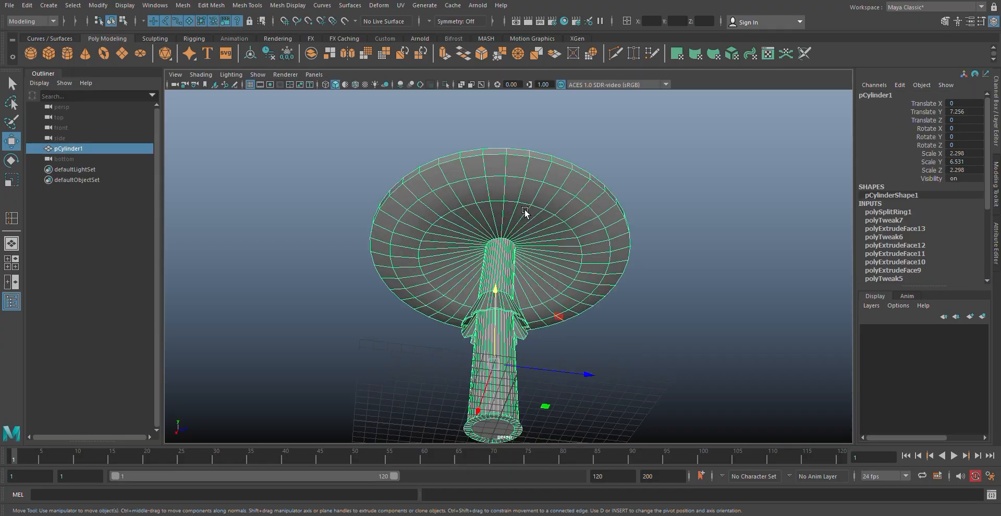
{"action": "right_click_drag", "start_coordinate": [513, 183], "coordinate": [482, 183]}
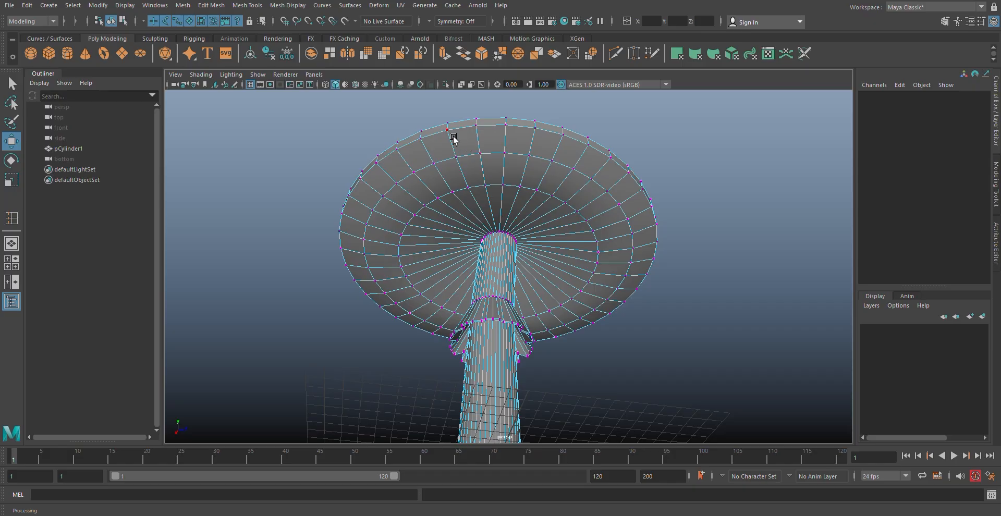
{"action": "left_click_drag", "start_coordinate": [452, 135], "coordinate": [447, 164], "text": "alt"}
{"action": "left_click", "coordinate": [453, 201]}
{"action": "scroll", "coordinate": [474, 235], "scroll_direction": "up", "scroll_amount": 3}
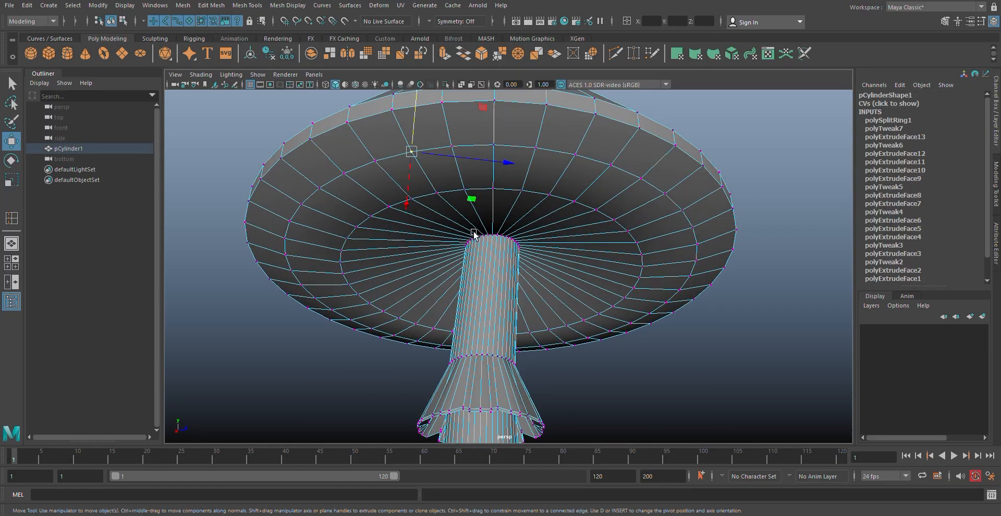
{"action": "left_click", "coordinate": [436, 196], "text": "shift"}
{"action": "left_click", "coordinate": [522, 144], "text": "shift"}
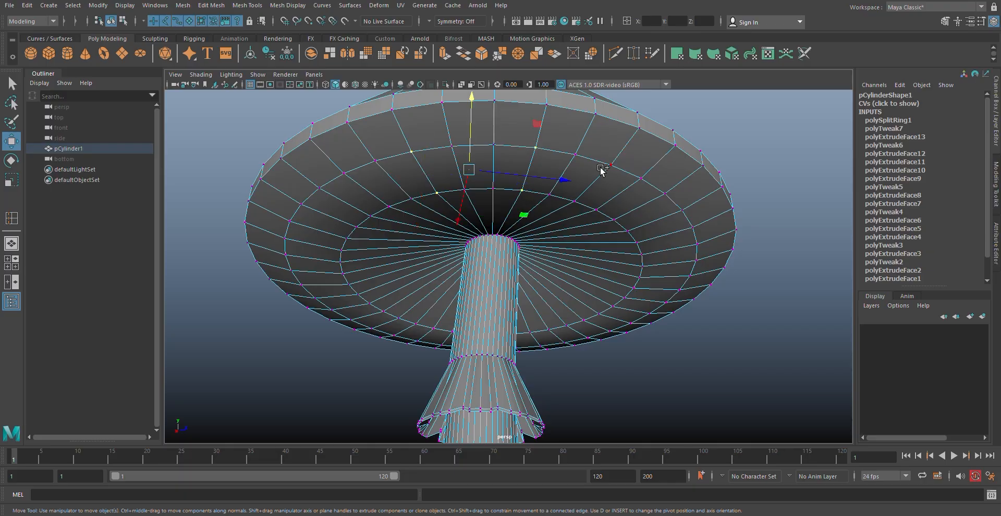
{"action": "key", "text": "ctrl+z"}
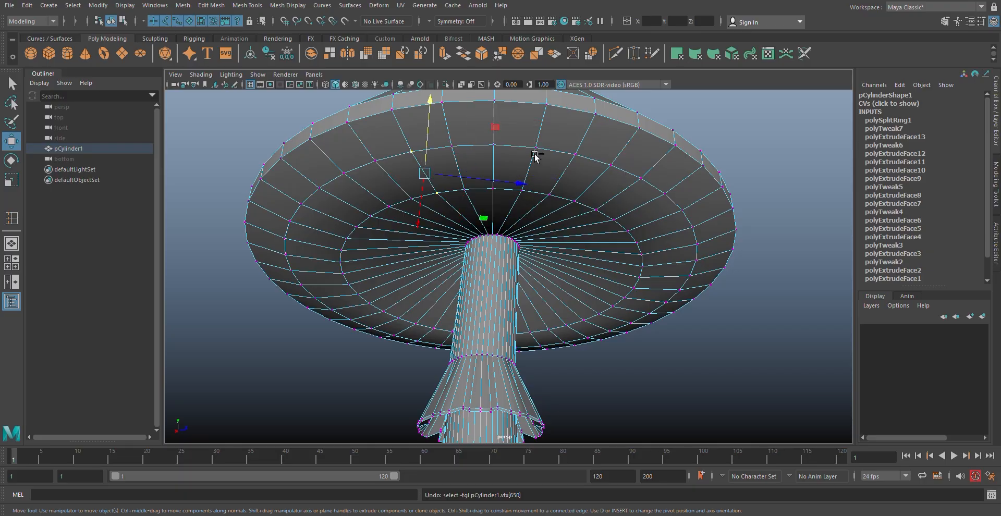
- Add evenly spaced radial pairs of vertices on the cap's two underside rings to the selection
{"action": "left_click", "coordinate": [574, 157], "text": "shift"}
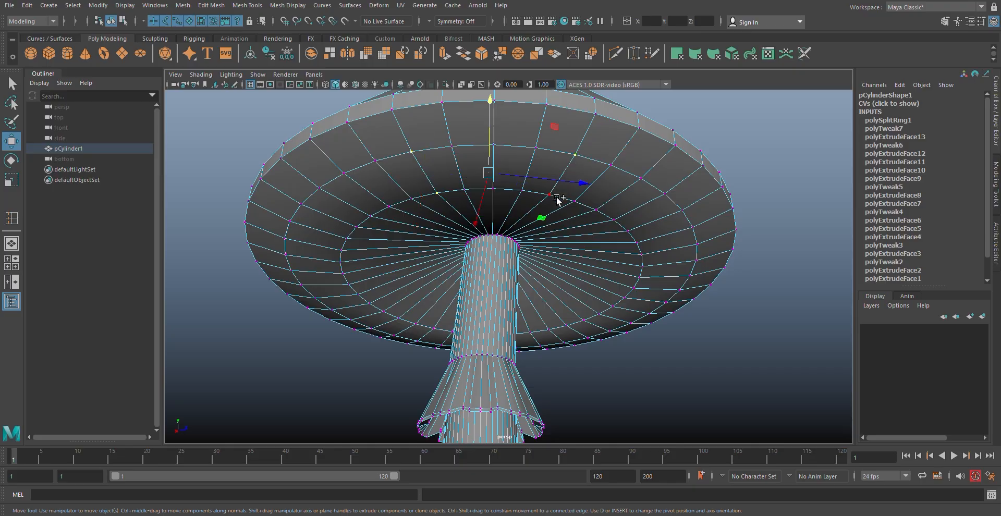
{"action": "left_click", "coordinate": [686, 215], "text": "shift"}
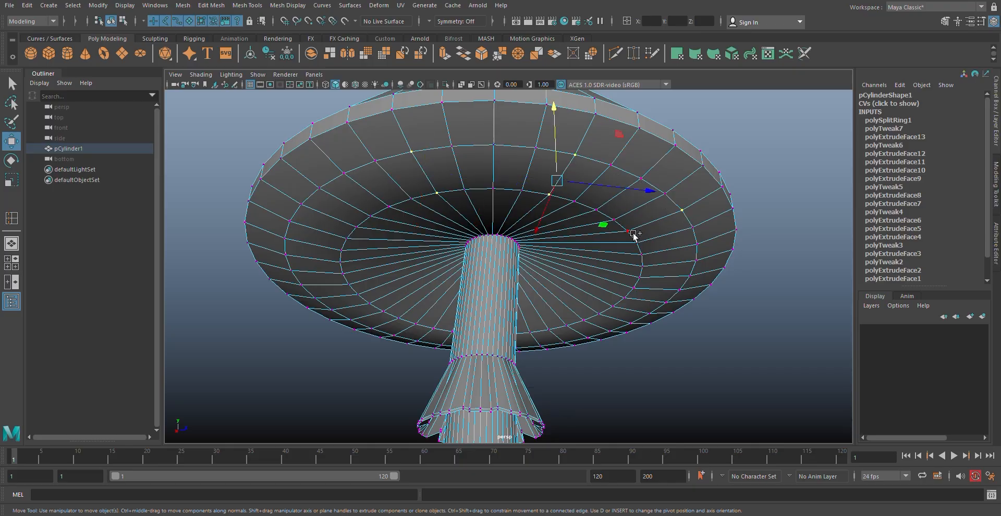
{"action": "left_click", "coordinate": [629, 233], "text": "shift"}
{"action": "left_click", "coordinate": [640, 278], "text": "shift"}
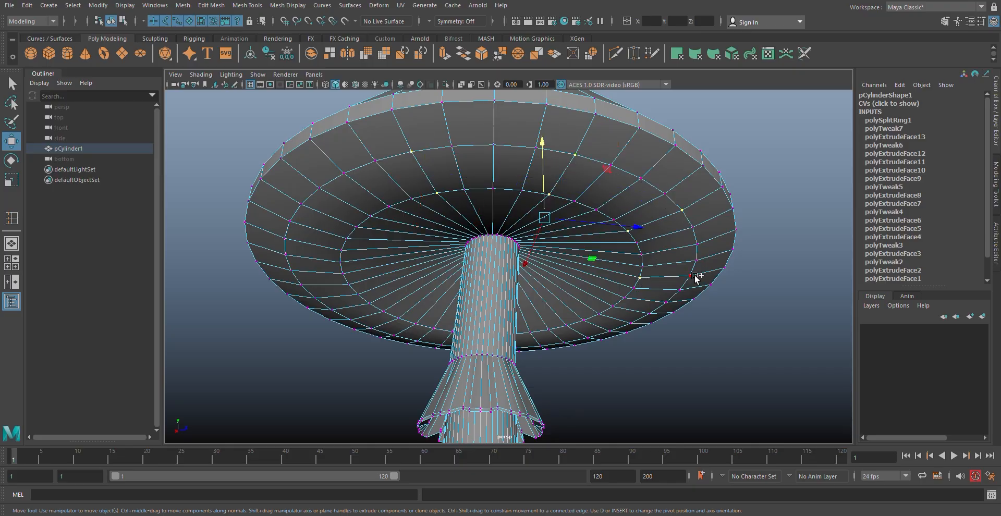
{"action": "left_click", "coordinate": [691, 277], "text": "shift"}
{"action": "left_click", "coordinate": [604, 315], "text": "shift"}
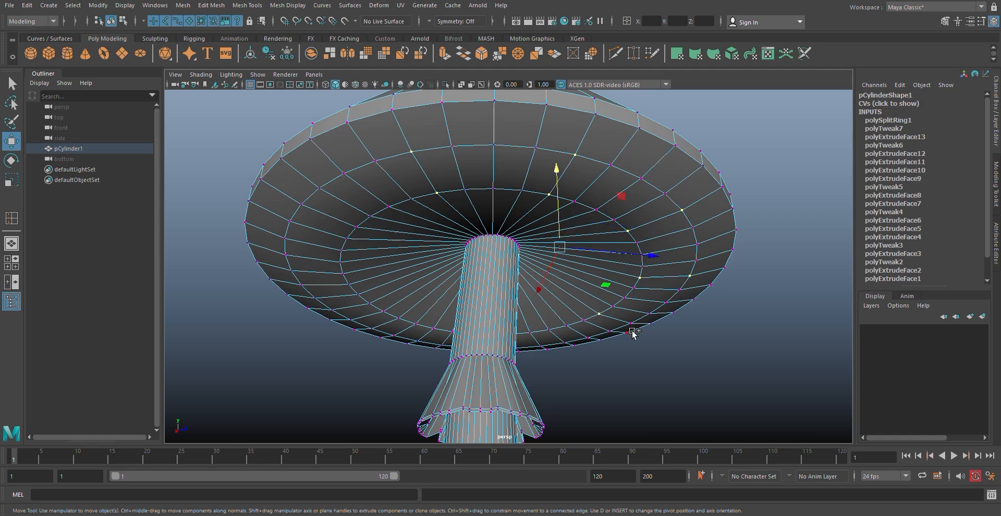
{"action": "left_click", "coordinate": [633, 325], "text": "shift"}
{"action": "left_click", "coordinate": [548, 337], "text": "shift"}
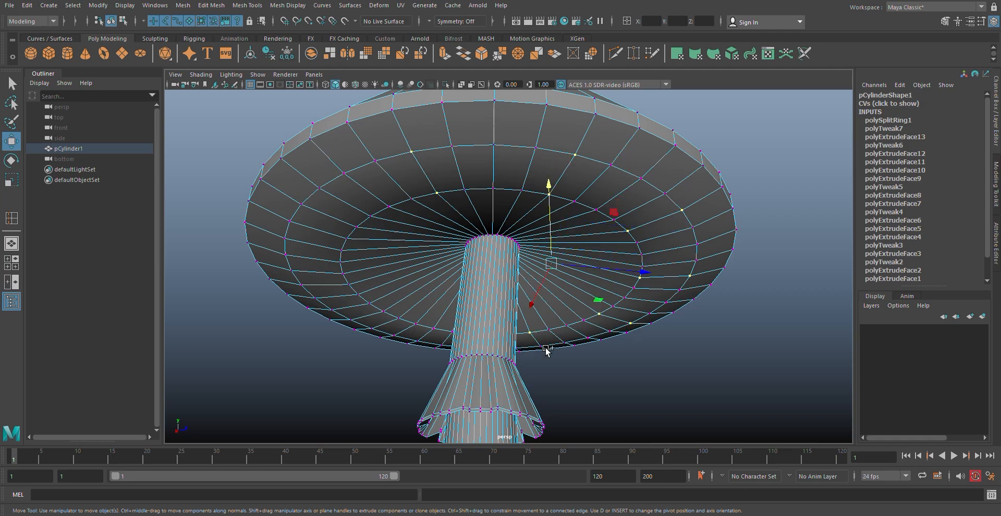
- Complete the selection with the remaining spaced vertex pairs on the far side of the cap's underside
{"action": "left_click_drag", "start_coordinate": [549, 338], "coordinate": [572, 313], "text": "alt"}
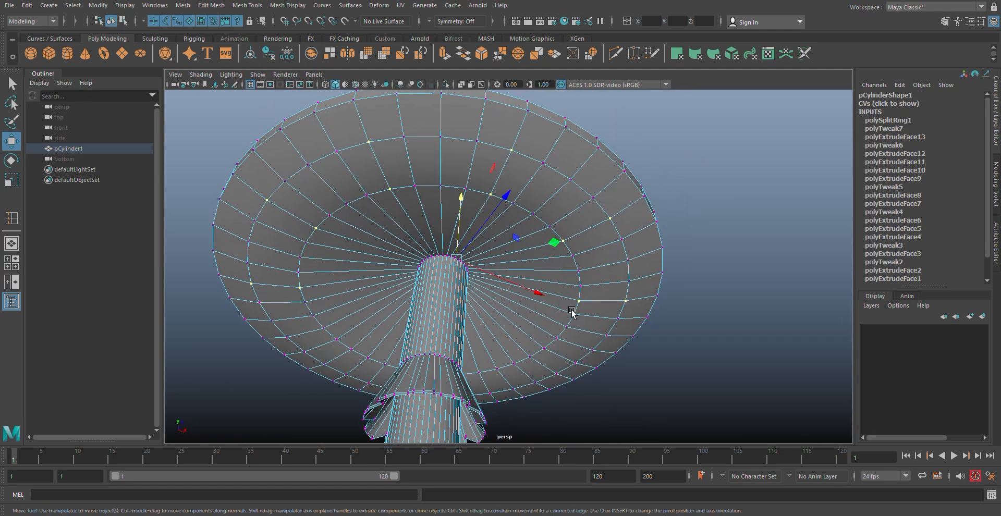
{"action": "left_click", "coordinate": [575, 364], "text": "shift"}
{"action": "left_click", "coordinate": [478, 372], "text": "shift"}
{"action": "left_click", "coordinate": [490, 393], "text": "shift"}
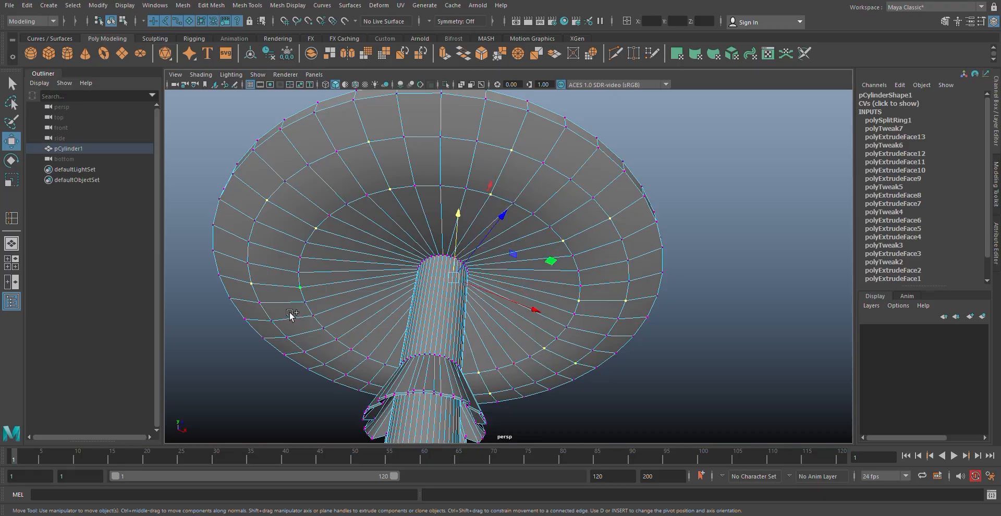
{"action": "left_click", "coordinate": [306, 354], "text": "shift"}
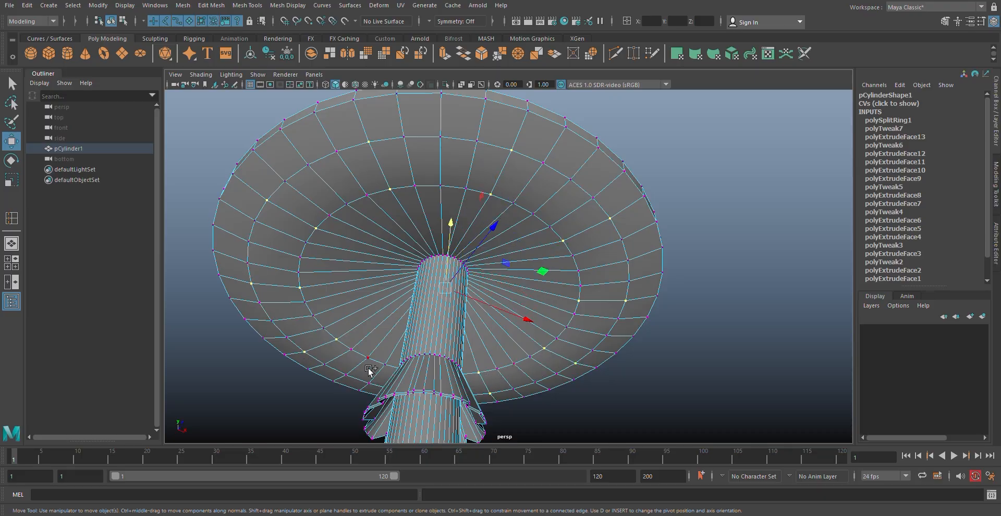
{"action": "left_click_drag", "start_coordinate": [368, 371], "coordinate": [306, 297], "text": "alt"}
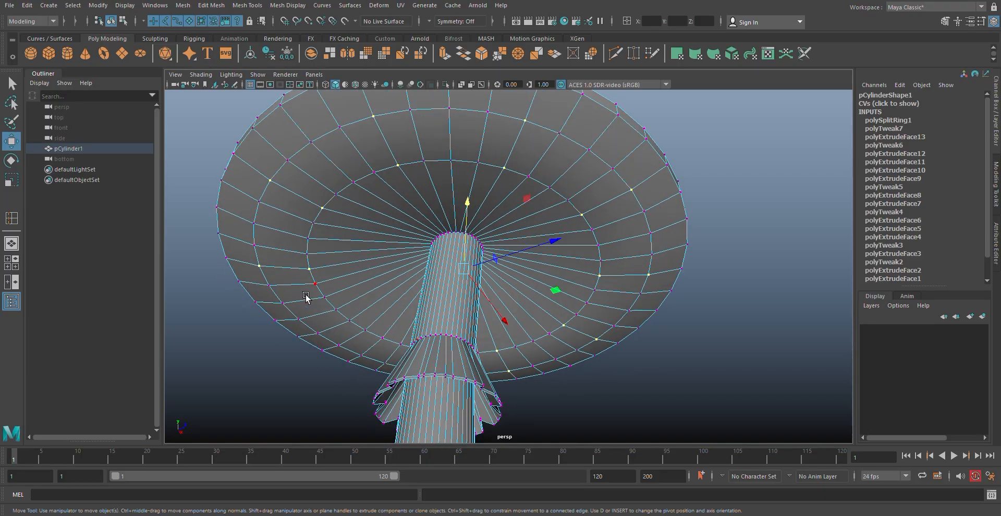
{"action": "left_click", "coordinate": [347, 322], "text": "shift"}
{"action": "left_click_drag", "start_coordinate": [386, 351], "coordinate": [412, 355], "text": "alt"}
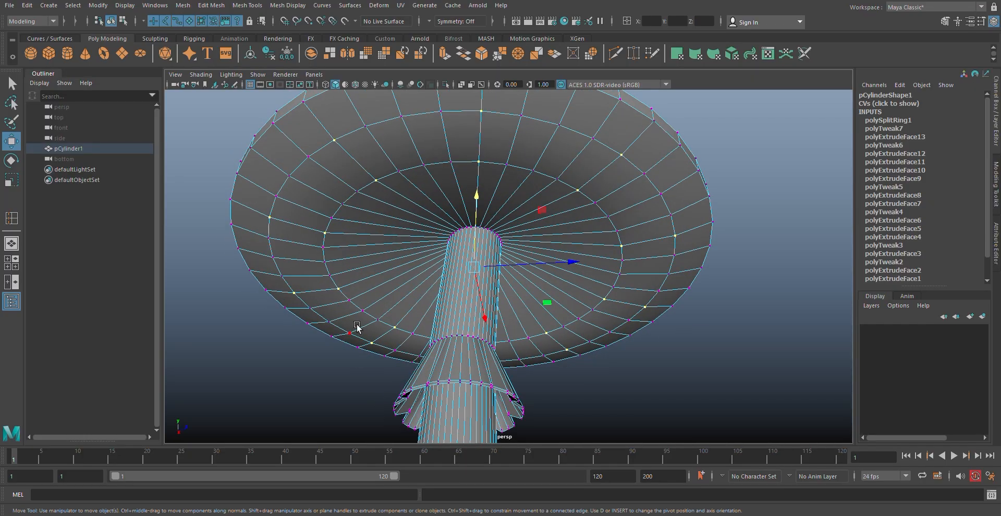
- Raise the selected underside vertices to form radial folds under the cap, and return to object mode
{"action": "scroll", "coordinate": [359, 324], "scroll_direction": "down", "scroll_amount": 5}
{"action": "scroll", "coordinate": [377, 294], "scroll_direction": "up", "scroll_amount": 2}
{"action": "key", "text": "r"}
{"action": "left_click_drag", "start_coordinate": [381, 287], "coordinate": [483, 263], "text": "alt"}
{"action": "key", "text": "w"}
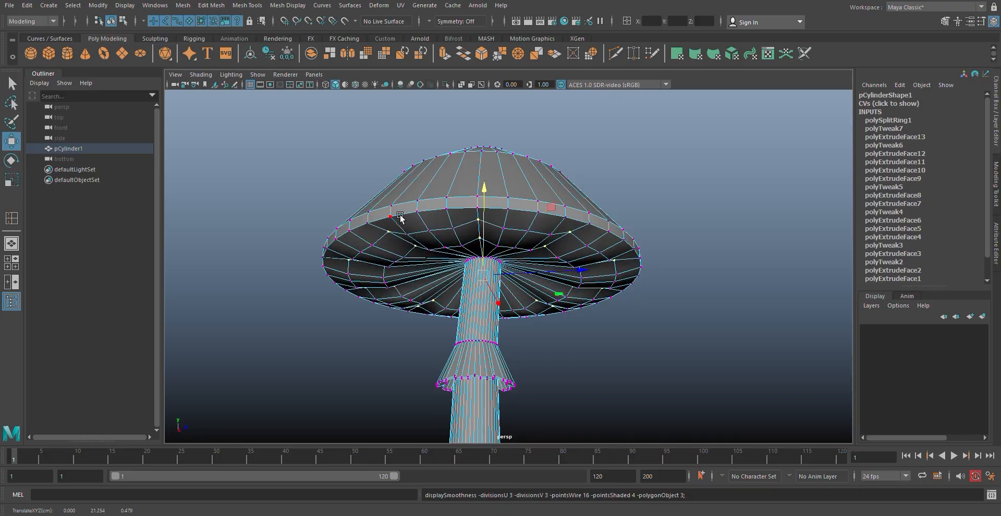
{"action": "key", "text": "3"}
{"action": "left_click_drag", "start_coordinate": [485, 260], "coordinate": [482, 211]}
{"action": "key", "text": "1"}
{"action": "right_click_drag", "start_coordinate": [482, 209], "coordinate": [547, 134]}
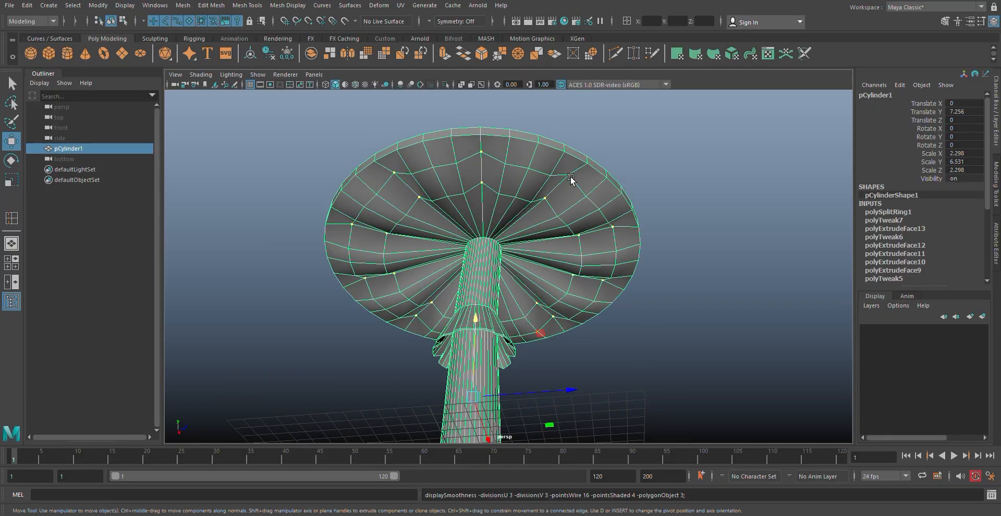
- Review the cap and column from above in smooth preview, with the mushroom selected and deselected
{"action": "key", "text": "3"}
{"action": "scroll", "coordinate": [546, 257], "scroll_direction": "down", "scroll_amount": 5}
{"action": "left_click_drag", "start_coordinate": [545, 257], "coordinate": [633, 302], "text": "alt"}
{"action": "left_click", "coordinate": [539, 266]}
{"action": "scroll", "coordinate": [540, 261], "scroll_direction": "up", "scroll_amount": 4}
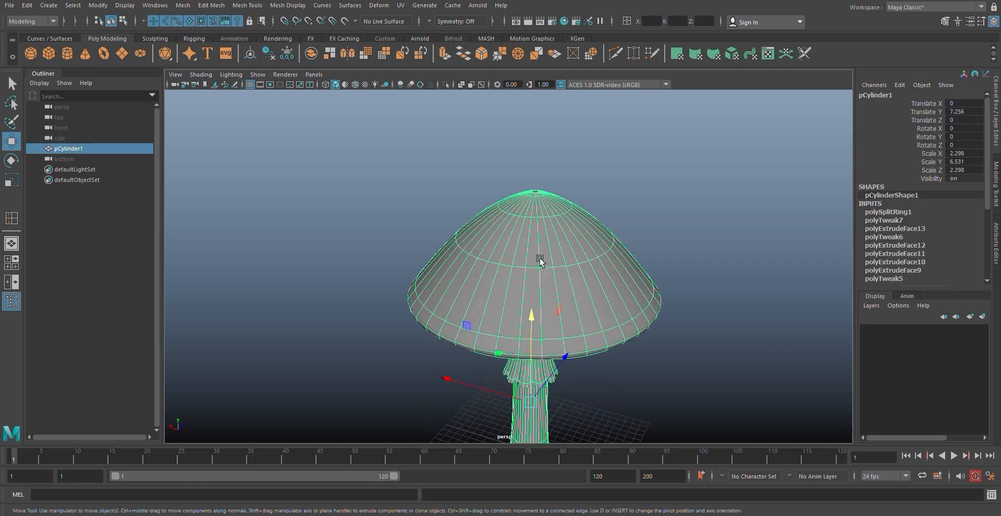
{"action": "scroll", "coordinate": [540, 261], "scroll_direction": "down", "scroll_amount": 4}
{"action": "left_click", "coordinate": [620, 279]}
{"action": "scroll", "coordinate": [556, 306], "scroll_direction": "up", "scroll_amount": 2}
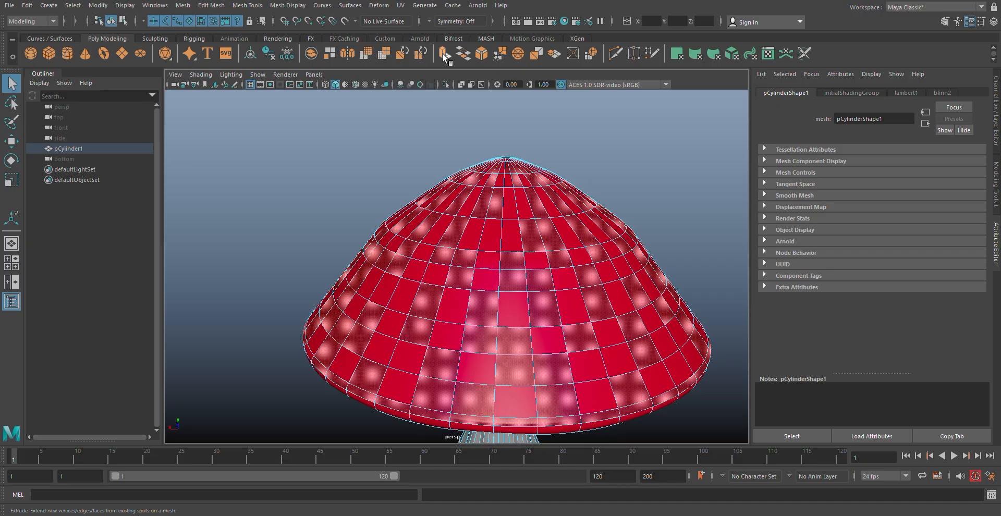
- Extrude the selected cap faces individually, with Keep Faces Together off and a thickness of 0.1
{"action": "left_click", "coordinate": [445, 54]}
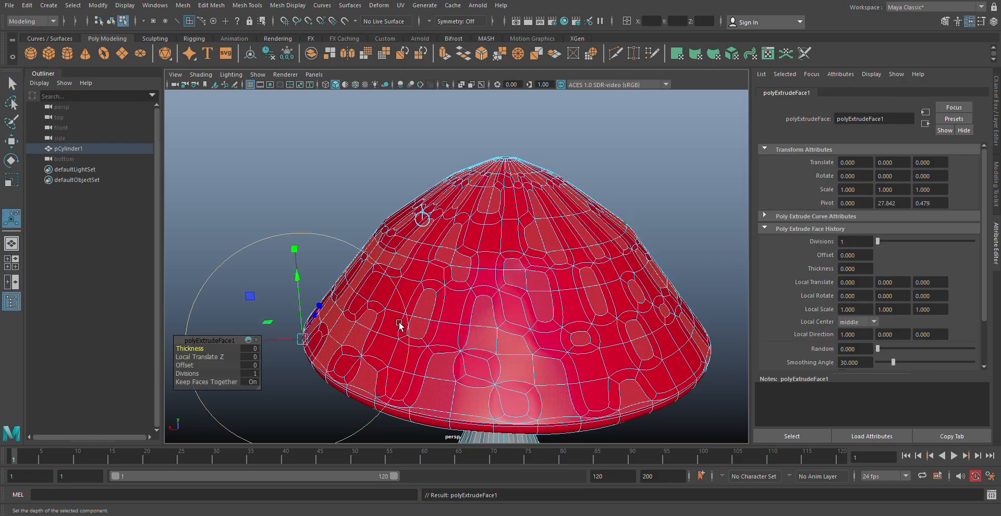
{"action": "left_click", "coordinate": [250, 382]}
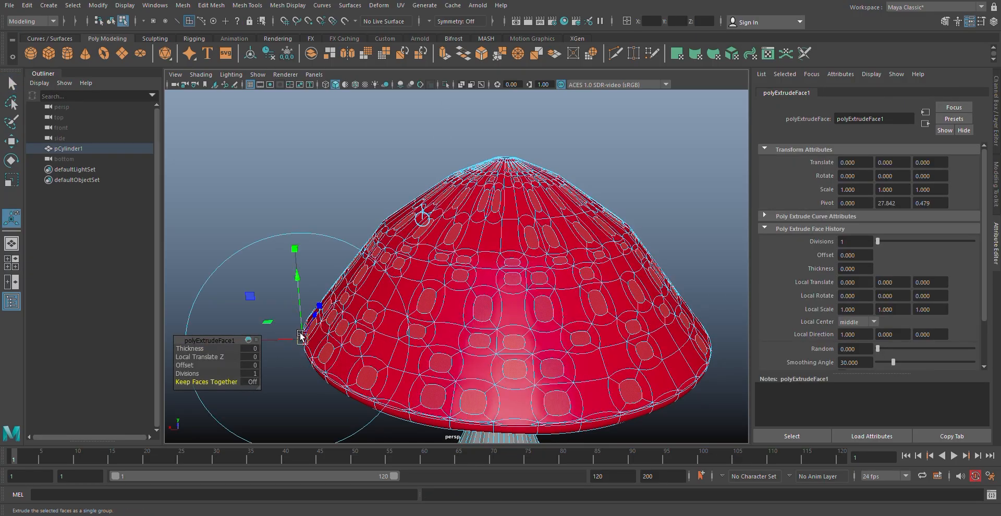
{"action": "left_click_drag", "start_coordinate": [301, 337], "coordinate": [302, 321]}
{"action": "key", "text": "ctrl+z"}
{"action": "left_click_drag", "start_coordinate": [199, 349], "coordinate": [249, 350]}
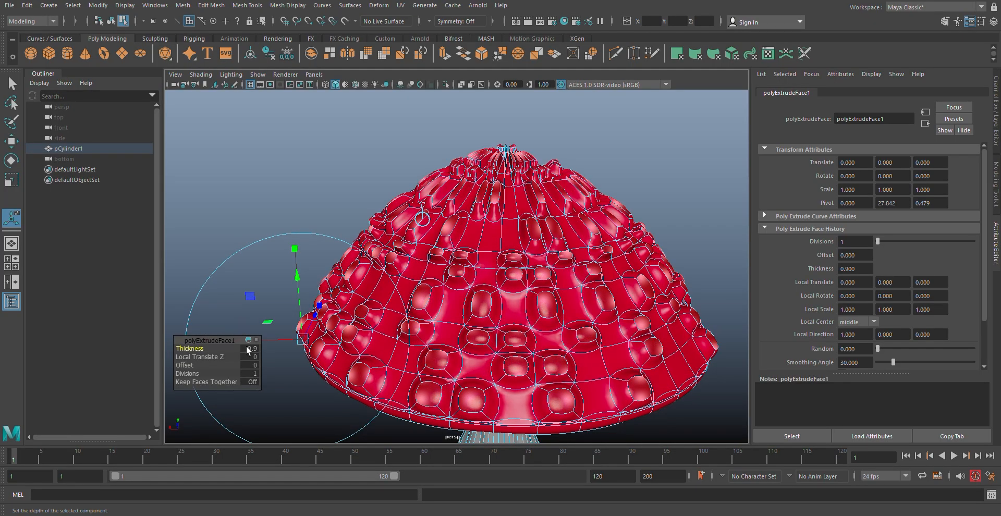
{"action": "key", "text": "Return"}
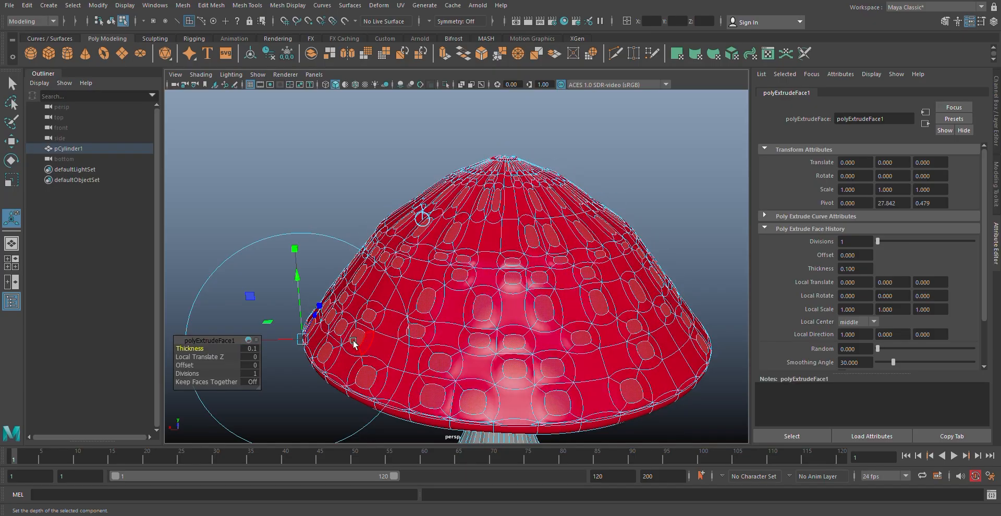
- Assign a new white Blinn material to the extruded cap faces, return to object mode and deselect the mushroom
{"action": "scroll", "coordinate": [544, 301], "scroll_direction": "down", "scroll_amount": 6}
{"action": "left_click_drag", "start_coordinate": [543, 296], "coordinate": [457, 278], "text": "alt"}
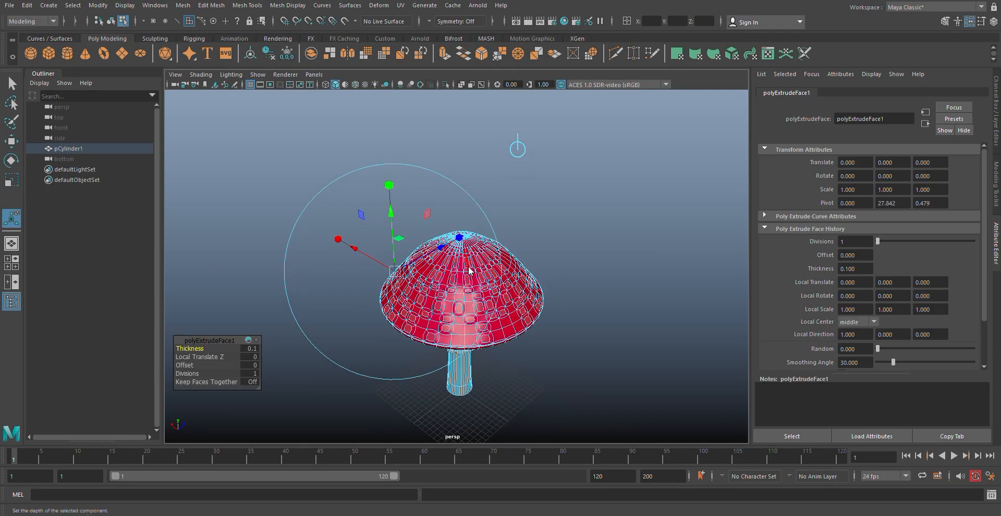
{"action": "right_click_drag", "start_coordinate": [470, 270], "coordinate": [546, 451]}
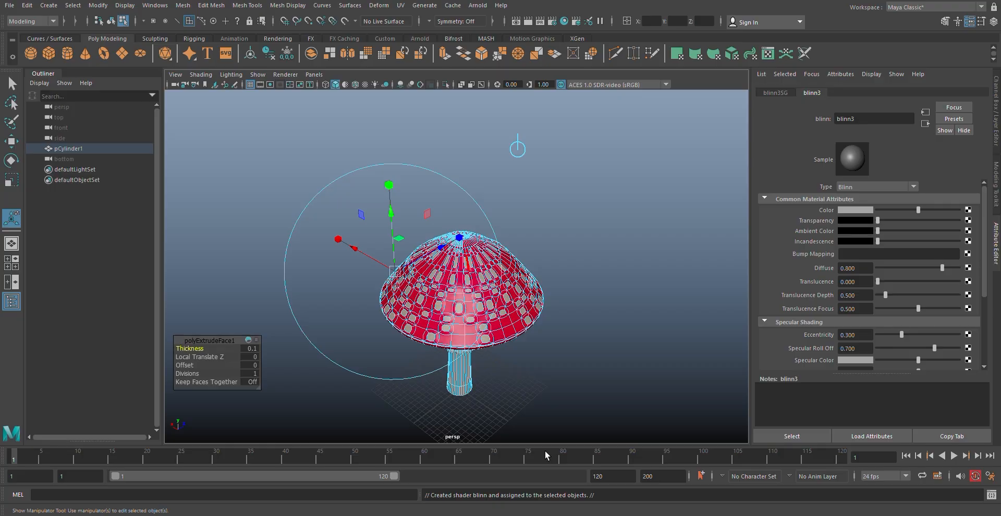
{"action": "left_click", "coordinate": [861, 210]}
{"action": "left_click", "coordinate": [826, 186]}
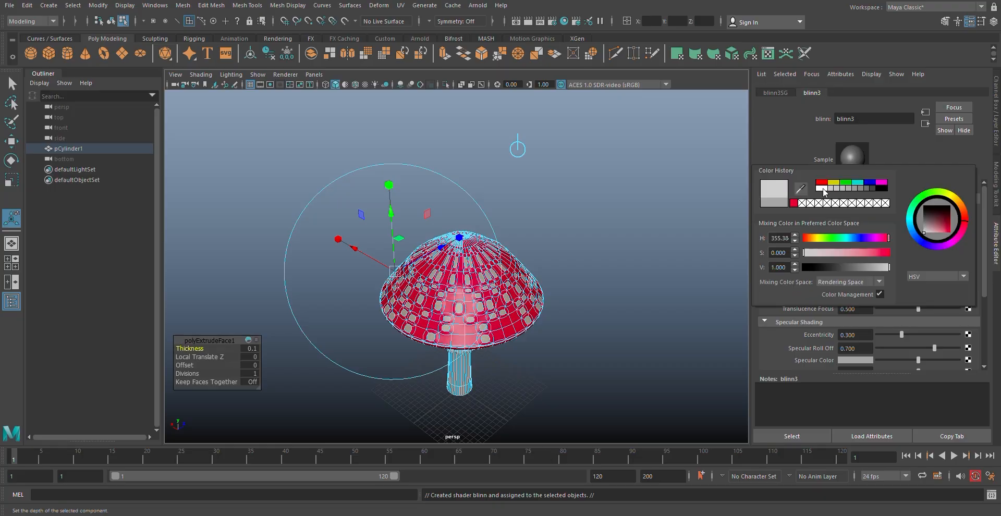
{"action": "right_click_drag", "start_coordinate": [524, 288], "coordinate": [576, 241]}
{"action": "left_click", "coordinate": [593, 259]}
- Examine the white spots on the red cap from several angles in smooth preview
{"action": "scroll", "coordinate": [499, 337], "scroll_direction": "down", "scroll_amount": 5}
{"action": "scroll", "coordinate": [495, 335], "scroll_direction": "up", "scroll_amount": 8}
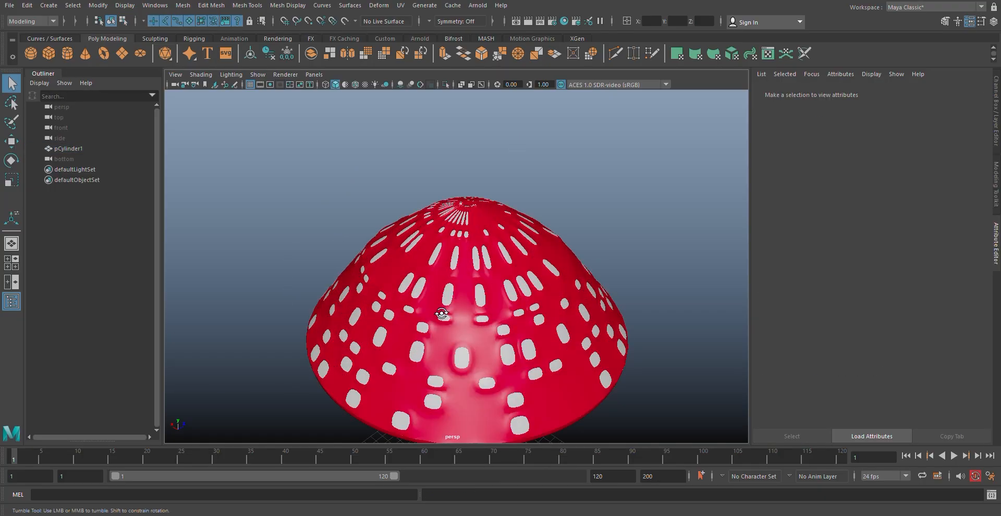
{"action": "left_click_drag", "start_coordinate": [442, 317], "coordinate": [485, 315], "text": "alt"}
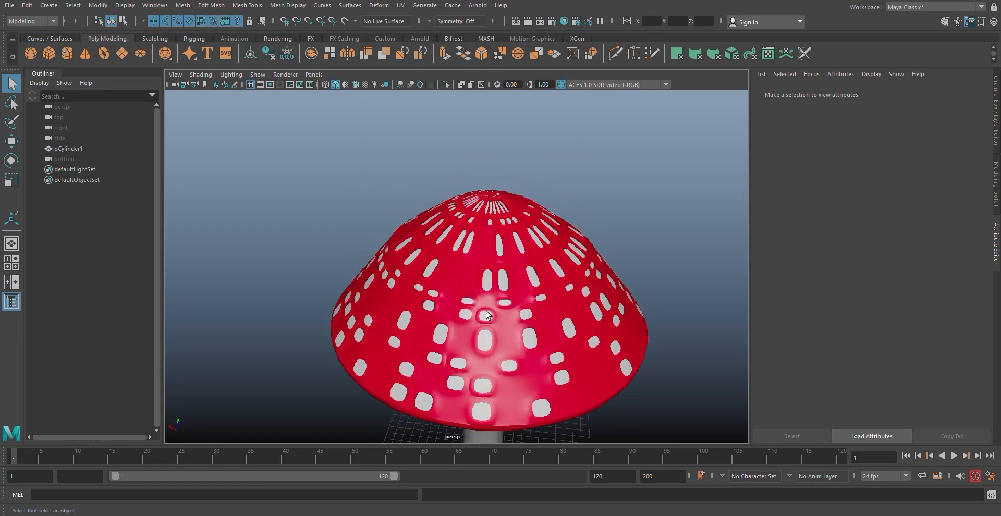
{"action": "left_click", "coordinate": [487, 324]}
{"action": "left_click_drag", "start_coordinate": [491, 358], "coordinate": [510, 310], "text": "alt"}
{"action": "key", "text": "3"}
{"action": "left_click", "coordinate": [567, 392]}
{"action": "left_click_drag", "start_coordinate": [567, 392], "coordinate": [458, 316], "text": "alt"}
{"action": "scroll", "coordinate": [528, 345], "scroll_direction": "down", "scroll_amount": 5}
{"action": "scroll", "coordinate": [459, 315], "scroll_direction": "up", "scroll_amount": 5}
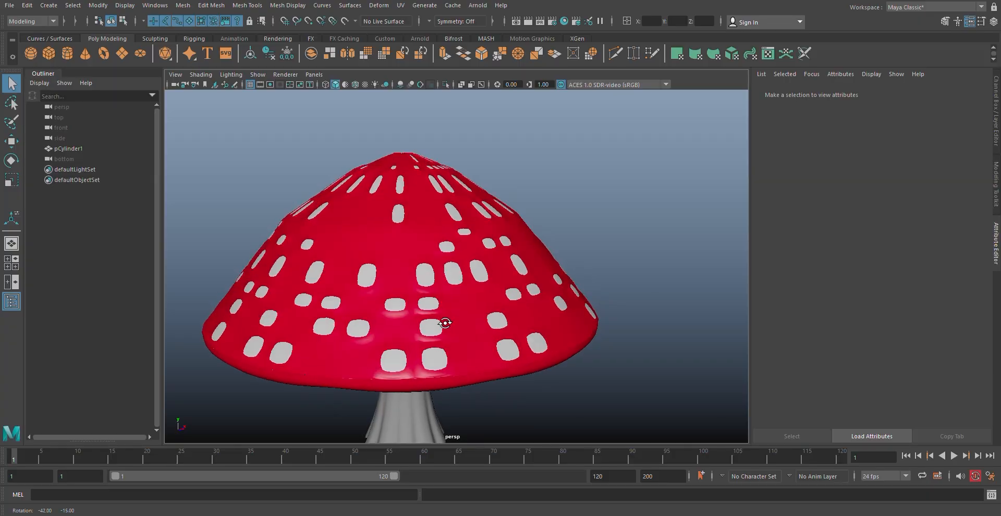
{"action": "left_click_drag", "start_coordinate": [443, 337], "coordinate": [472, 317], "text": "alt"}
{"action": "left_click", "coordinate": [450, 318]}
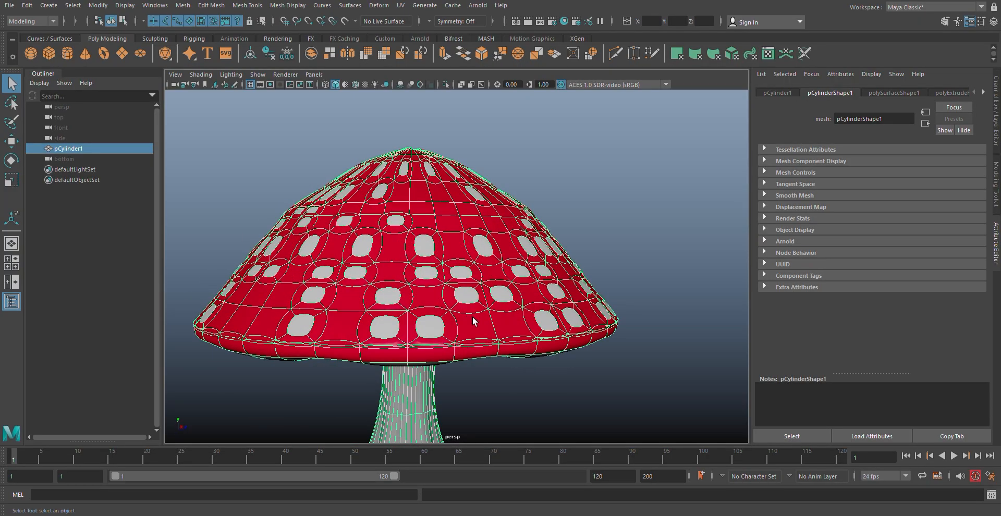
- Undo the spots' white material and the last thickness setting, going back to the selected extruded faces
{"action": "key", "text": "ctrl+z"}
{"action": "key", "text": "ctrl+z"}
{"action": "key", "text": "ctrl+z"}
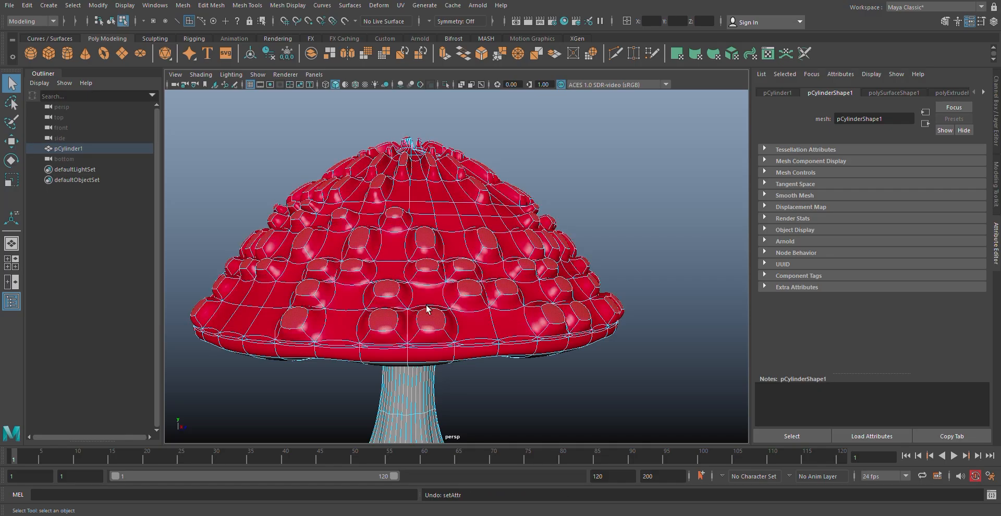
- Try a second extrusion on the spot faces, and undo it together with the first extrusion's thickness and face separation
{"action": "left_click", "coordinate": [444, 54]}
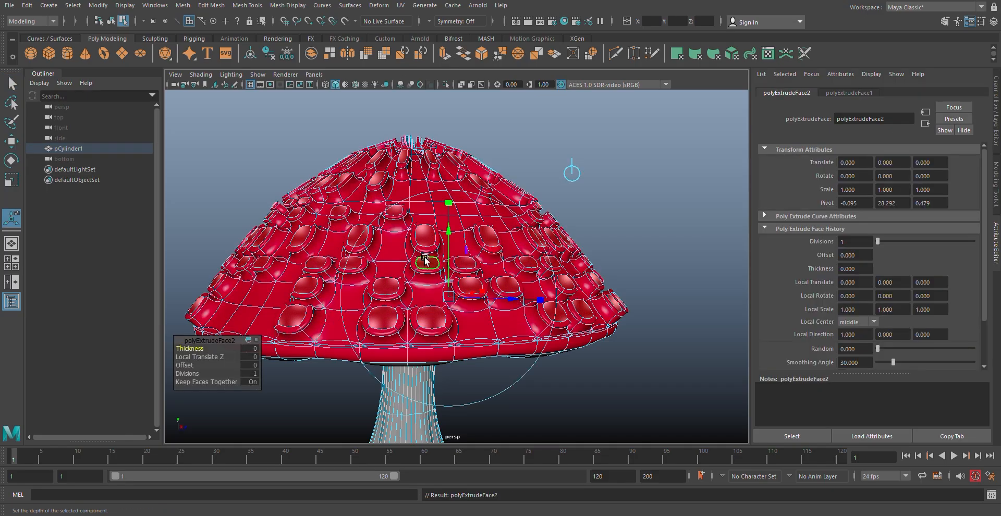
{"action": "key", "text": "ctrl+z"}
{"action": "key", "text": "ctrl+z"}
{"action": "key", "text": "ctrl+z"}
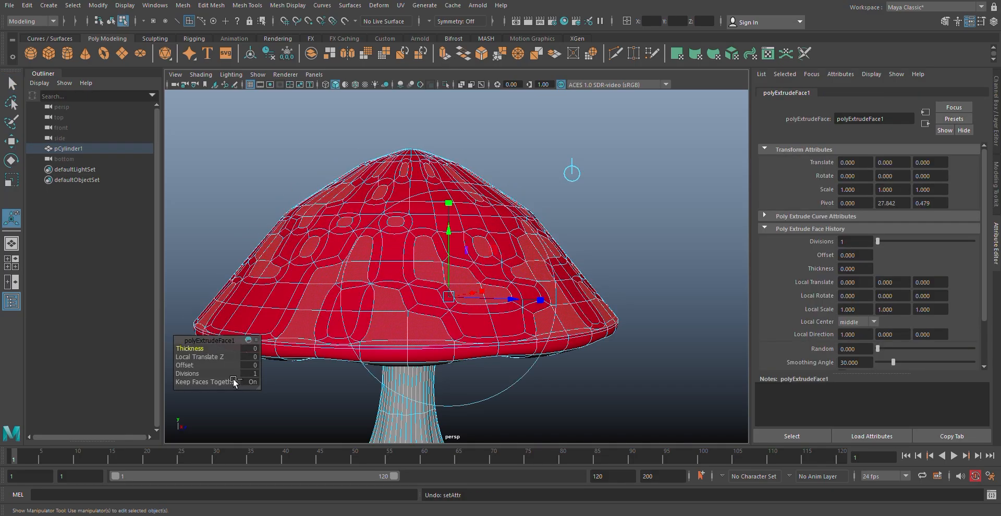
- Turn off Keep Faces Together for the spot extrusion and set its thickness to 0.1
{"action": "left_click", "coordinate": [254, 380]}
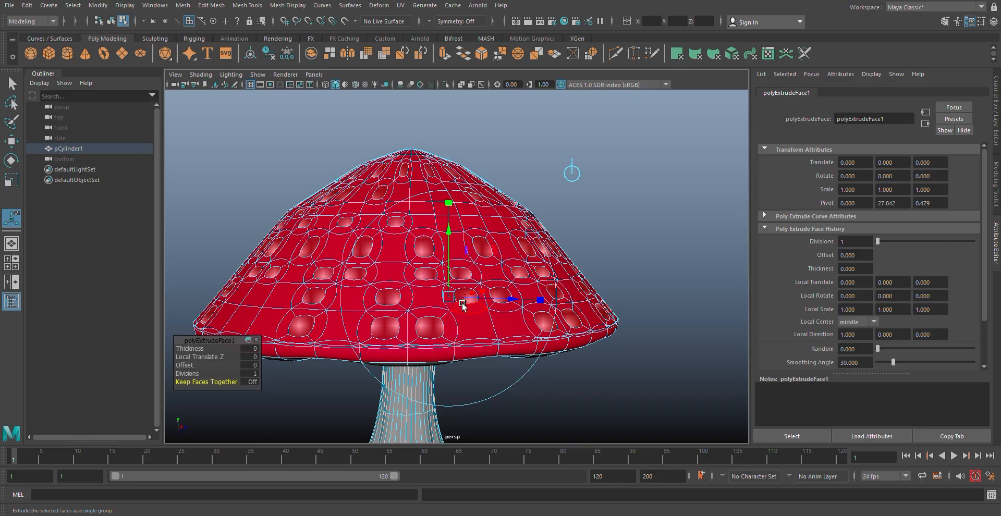
{"action": "left_click_drag", "start_coordinate": [448, 269], "coordinate": [447, 265]}
{"action": "key", "text": "ctrl+z"}
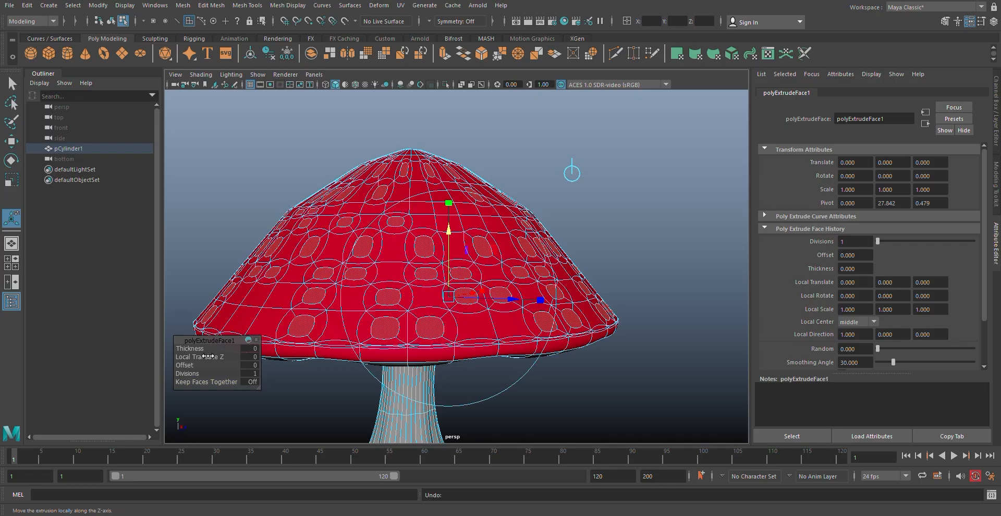
{"action": "left_click", "coordinate": [250, 348]}
{"action": "type", "text": "0."}
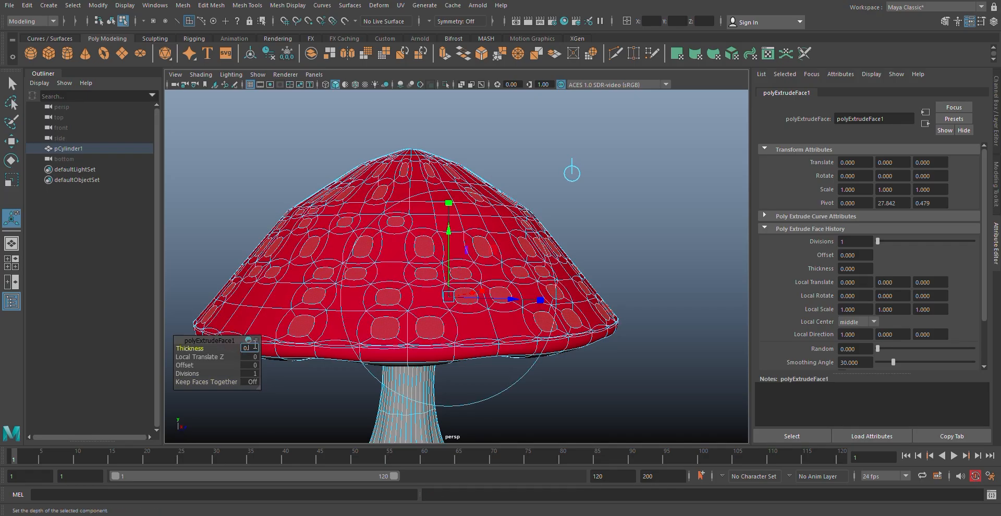
{"action": "type", "text": "1"}
{"action": "key", "text": "Return"}
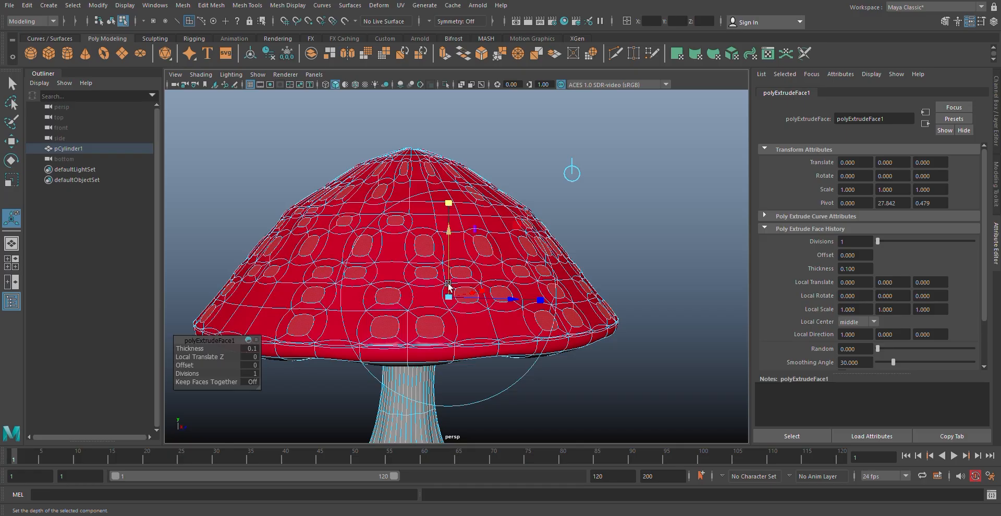
- Scale the extruded spot faces locally to 1.15 and set the extrusion thickness to 0.2
{"action": "left_click_drag", "start_coordinate": [449, 285], "coordinate": [451, 264]}
{"action": "key", "text": "ctrl+z"}
{"action": "left_click", "coordinate": [255, 349]}
{"action": "type", "text": "0"}
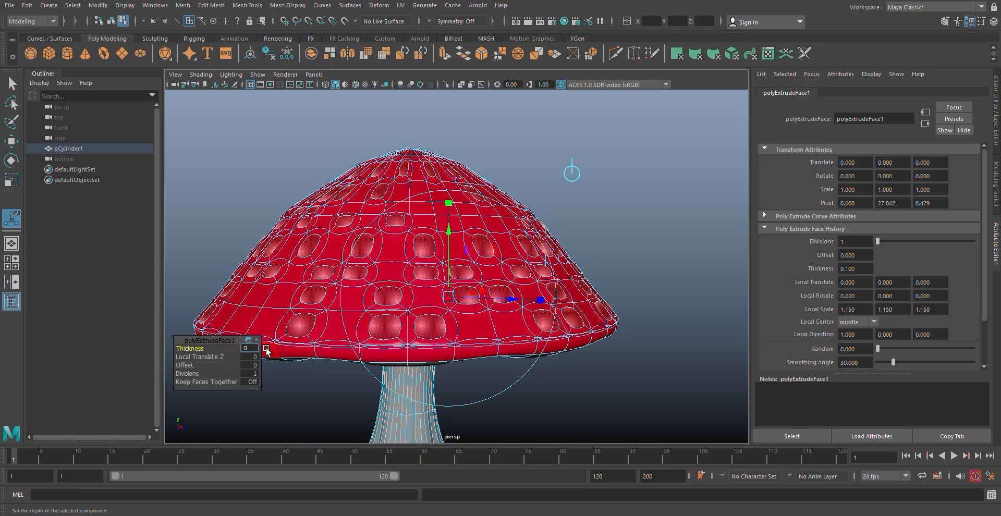
{"action": "key", "text": "Return"}
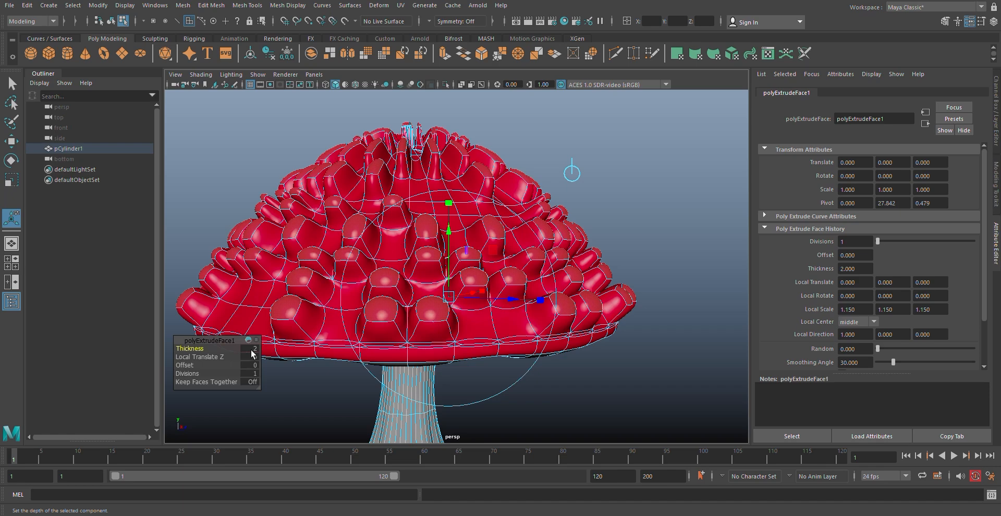
{"action": "left_click", "coordinate": [251, 350]}
{"action": "key", "text": "Return"}
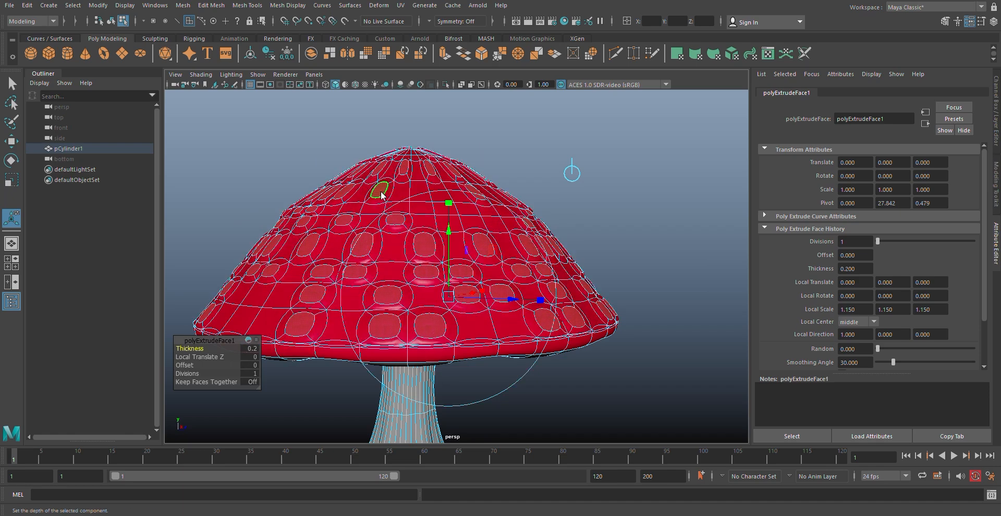
- Assign a new white Blinn material to the extruded spot faces, return to object mode and deselect the mushroom
{"action": "right_click_drag", "start_coordinate": [381, 196], "coordinate": [458, 454]}
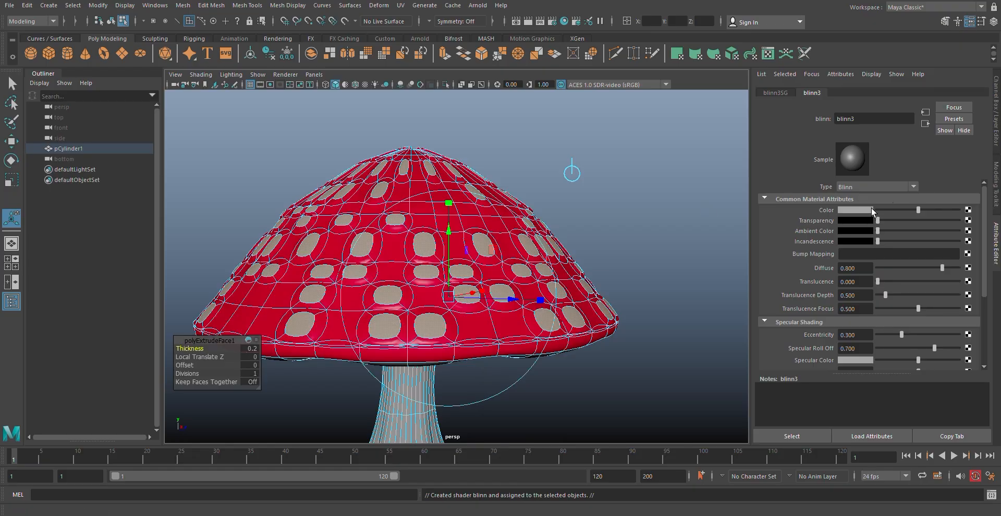
{"action": "left_click", "coordinate": [854, 210]}
{"action": "left_click", "coordinate": [811, 195]}
{"action": "right_click_drag", "start_coordinate": [477, 247], "coordinate": [511, 228]}
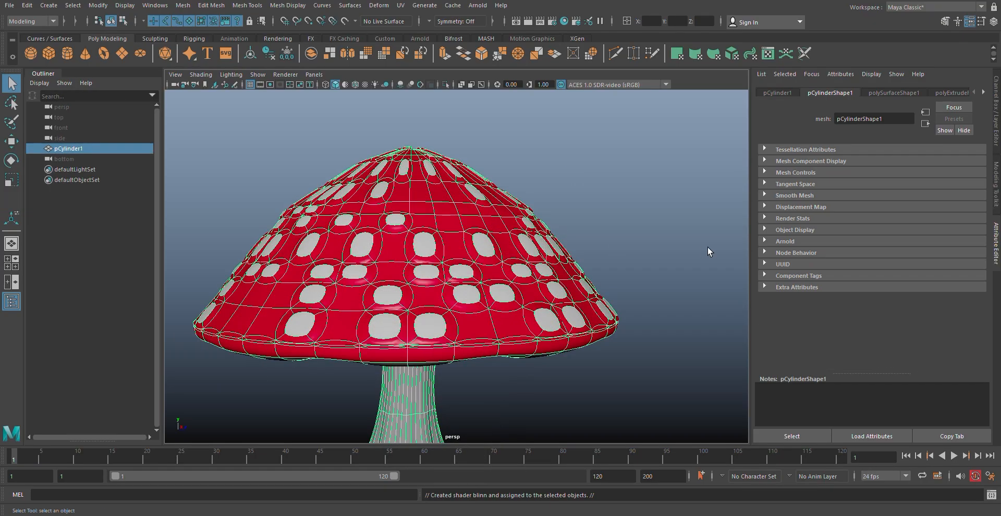
{"action": "left_click", "coordinate": [710, 249]}
- In face mode, select the stem and cap underside faces in the front view, excluding the faces along the cap's outer rim
{"action": "scroll", "coordinate": [404, 281], "scroll_direction": "down", "scroll_amount": 6}
{"action": "scroll", "coordinate": [408, 282], "scroll_direction": "up", "scroll_amount": 3}
{"action": "left_click_drag", "start_coordinate": [408, 282], "coordinate": [443, 275], "text": "alt"}
{"action": "right_click_drag", "start_coordinate": [444, 275], "coordinate": [447, 291]}
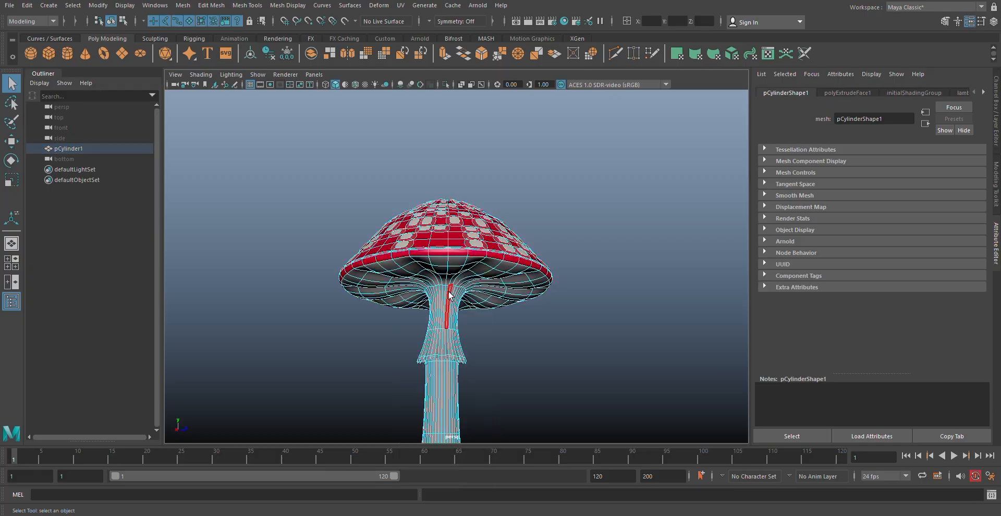
{"action": "scroll", "coordinate": [450, 292], "scroll_direction": "up", "scroll_amount": 3}
{"action": "key", "text": "space"}
{"action": "left_click_drag", "start_coordinate": [451, 328], "coordinate": [450, 330]}
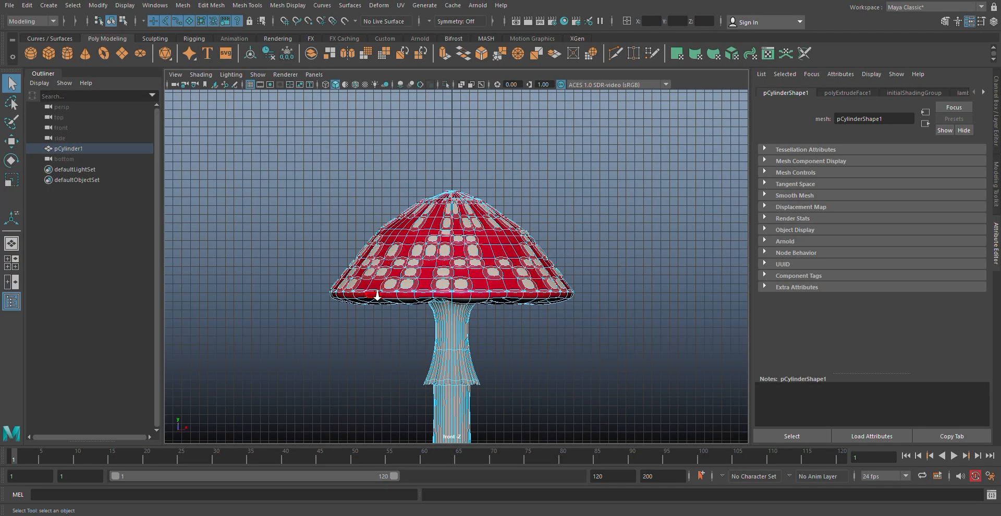
{"action": "scroll", "coordinate": [377, 292], "scroll_direction": "down", "scroll_amount": 2}
{"action": "scroll", "coordinate": [387, 296], "scroll_direction": "up", "scroll_amount": 1}
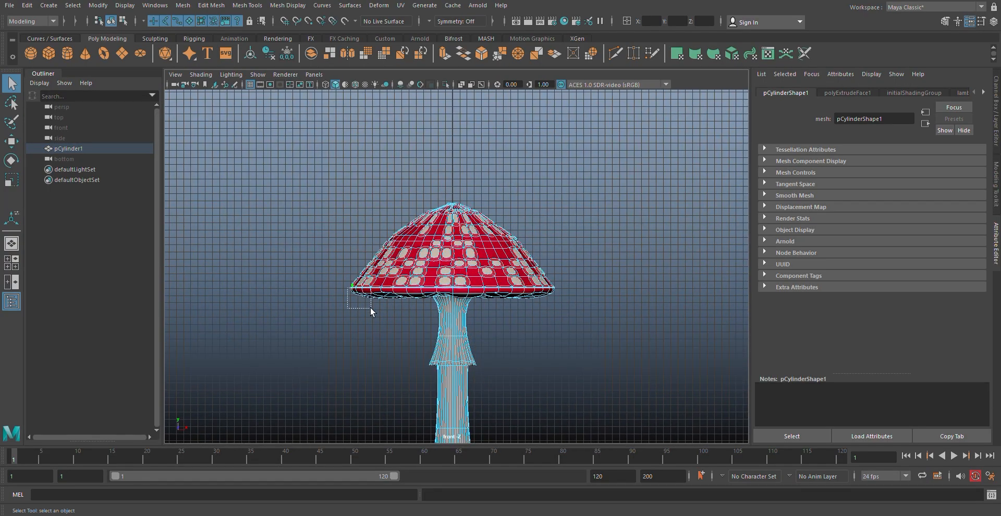
{"action": "left_click_drag", "start_coordinate": [370, 308], "coordinate": [560, 449]}
{"action": "scroll", "coordinate": [425, 337], "scroll_direction": "up", "scroll_amount": 5}
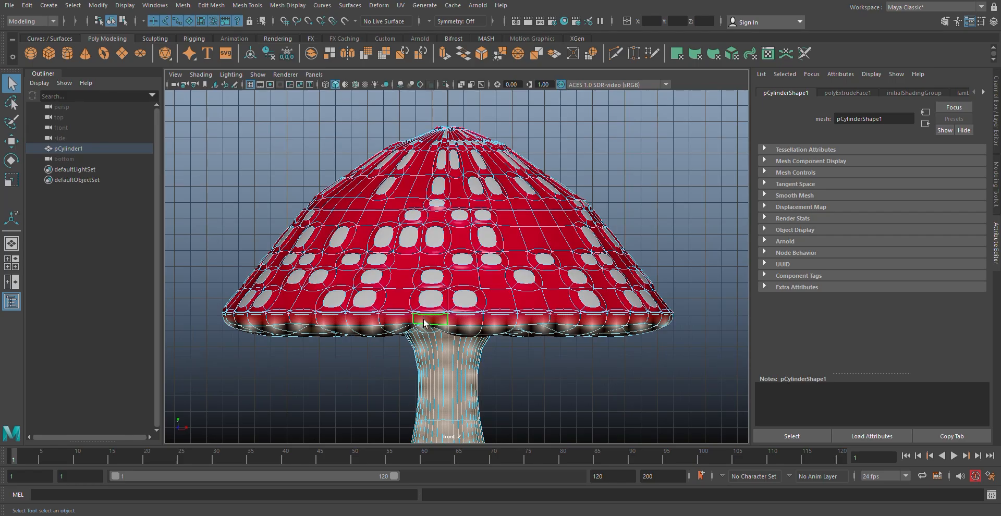
{"action": "left_click", "coordinate": [423, 320], "text": "ctrl"}
{"action": "double_click", "coordinate": [457, 320], "text": "ctrl"}
- Try to deselect the thin ring of faces above the cap's rim in the perspective view, and undo it
{"action": "key", "text": "space"}
{"action": "left_click_drag", "start_coordinate": [373, 328], "coordinate": [379, 300]}
{"action": "left_click_drag", "start_coordinate": [426, 314], "coordinate": [449, 324], "text": "alt"}
{"action": "scroll", "coordinate": [436, 329], "scroll_direction": "up", "scroll_amount": 7}
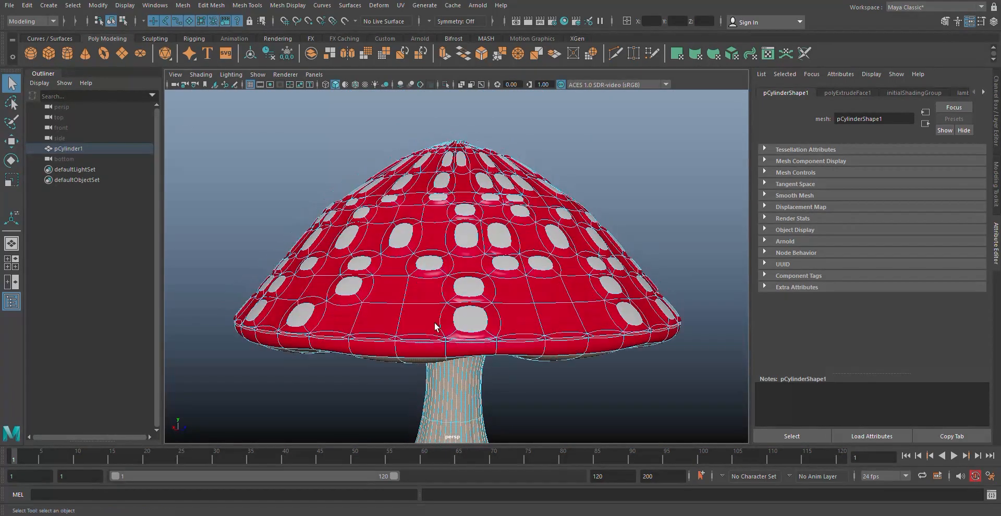
{"action": "scroll", "coordinate": [412, 365], "scroll_direction": "down", "scroll_amount": 7}
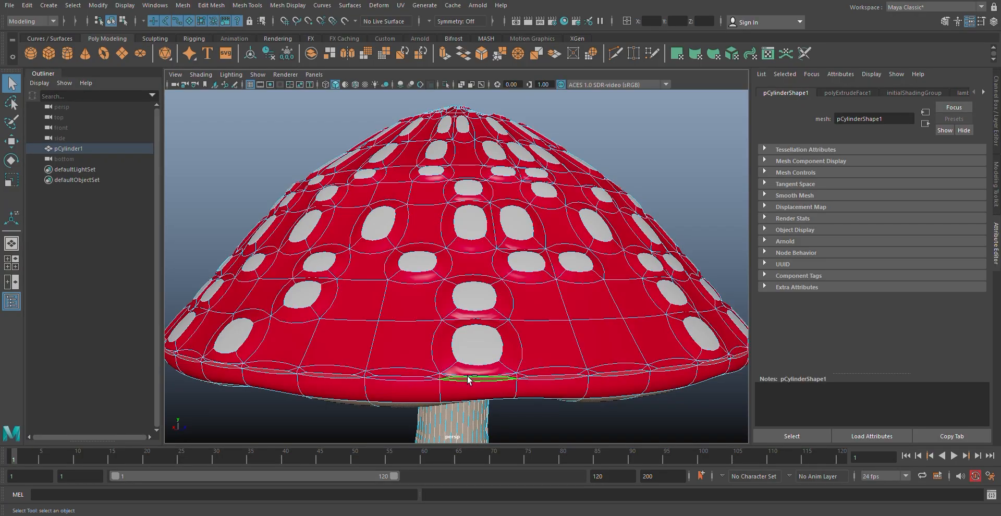
{"action": "left_click_drag", "start_coordinate": [469, 380], "coordinate": [461, 307], "text": "alt"}
{"action": "scroll", "coordinate": [443, 337], "scroll_direction": "up", "scroll_amount": 6}
{"action": "scroll", "coordinate": [453, 340], "scroll_direction": "down", "scroll_amount": 6}
{"action": "left_click", "coordinate": [485, 256]}
{"action": "scroll", "coordinate": [481, 290], "scroll_direction": "up", "scroll_amount": 5}
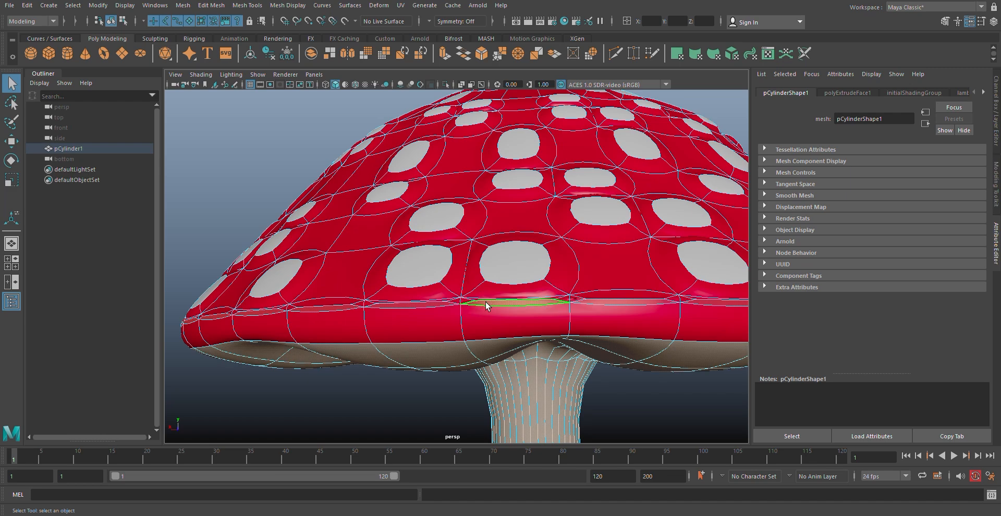
{"action": "left_click", "coordinate": [486, 303], "text": "ctrl"}
{"action": "double_click", "coordinate": [439, 305], "text": "ctrl"}
{"action": "key", "text": "ctrl+z"}
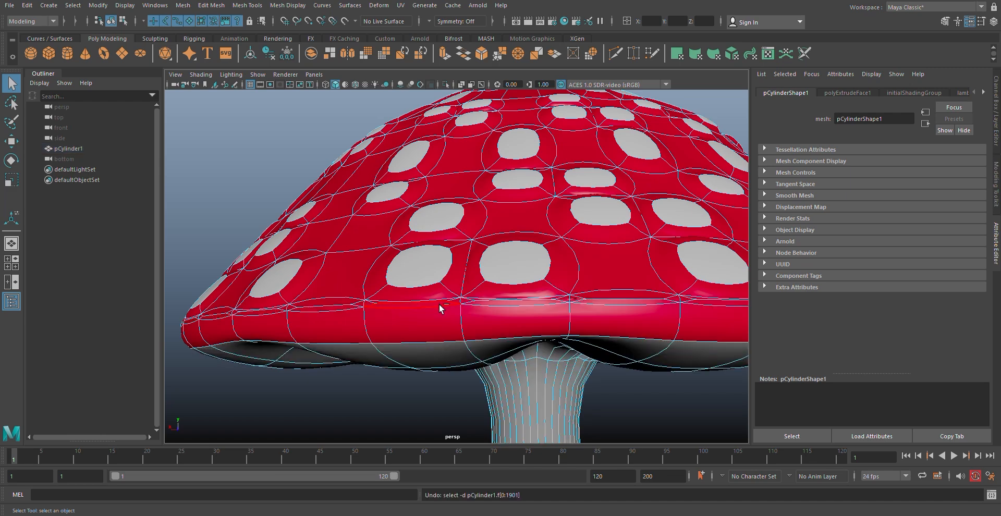
- Remove the faces around the cap's lower edge from the selection in the front view, and return to the perspective view
{"action": "key", "text": "space"}
{"action": "left_click_drag", "start_coordinate": [439, 305], "coordinate": [440, 341]}
{"action": "scroll", "coordinate": [432, 339], "scroll_direction": "down", "scroll_amount": 5}
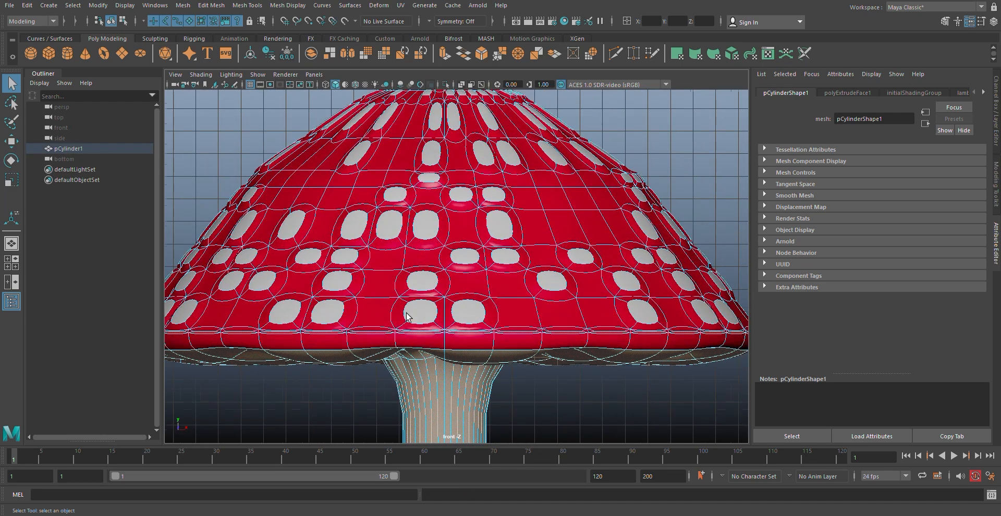
{"action": "left_click_drag", "start_coordinate": [224, 292], "coordinate": [670, 313], "text": "ctrl"}
{"action": "key", "text": "space"}
{"action": "left_click_drag", "start_coordinate": [472, 333], "coordinate": [475, 305]}
{"action": "scroll", "coordinate": [550, 342], "scroll_direction": "down", "scroll_amount": 5}
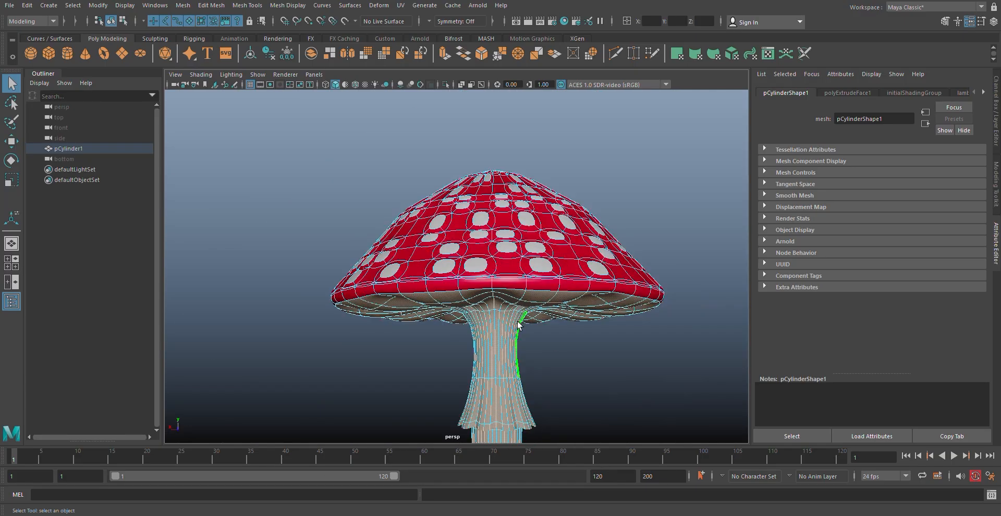
- Assign a new Blinn material to the selected stem and underside faces and connect a Ramp texture to its colour
{"action": "right_click", "coordinate": [513, 318]}
{"action": "mouse_move", "coordinate": [508, 514]}
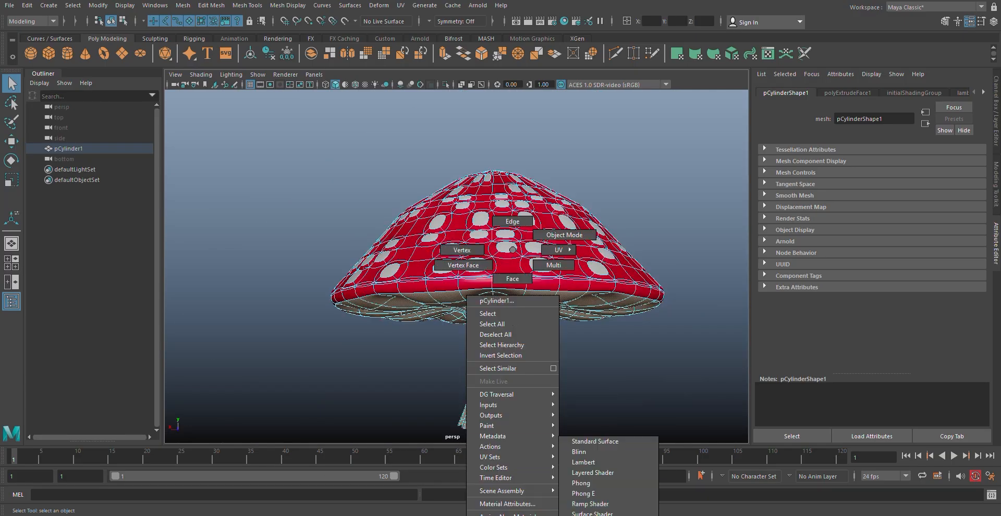
{"action": "left_click", "coordinate": [612, 442]}
{"action": "left_click", "coordinate": [968, 210]}
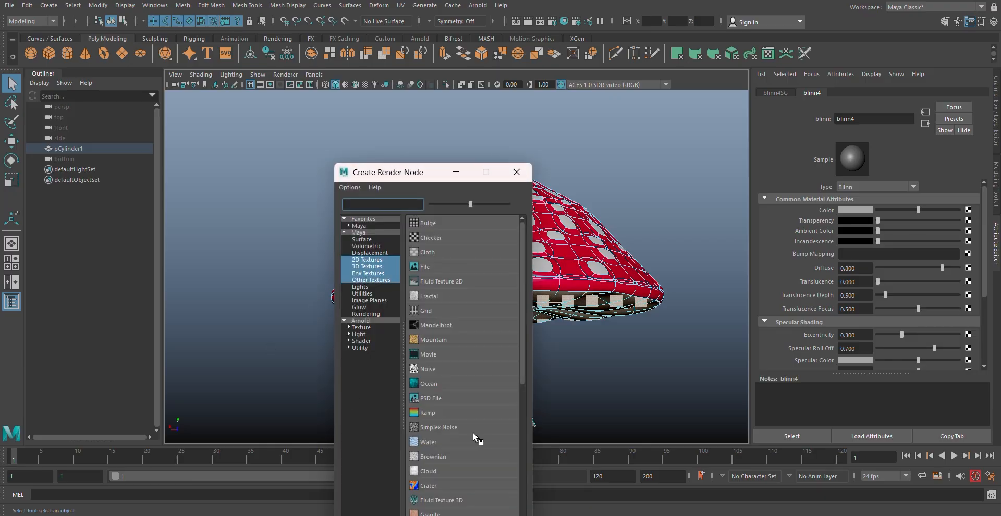
{"action": "left_click", "coordinate": [474, 433]}
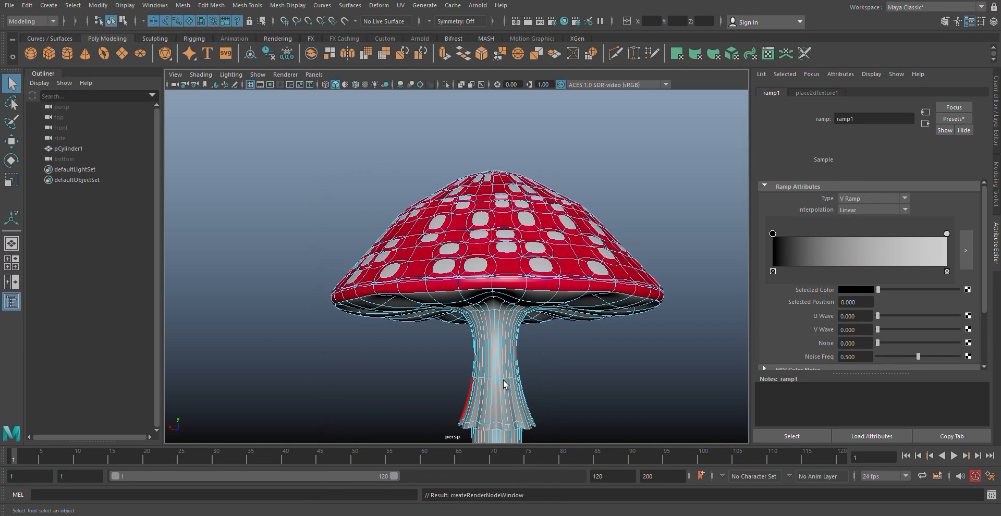
- Set the ramp's start colour to pink with hue 300 and saturation 0.686, set its end colour to white, and display textures
{"action": "left_click", "coordinate": [844, 289]}
{"action": "left_click", "coordinate": [864, 263]}
{"action": "left_click_drag", "start_coordinate": [847, 333], "coordinate": [837, 332]}
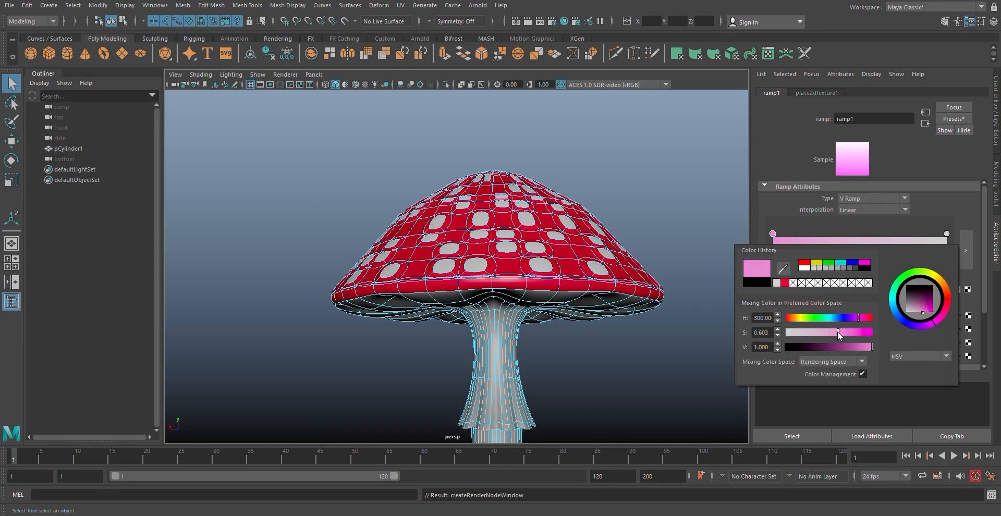
{"action": "key", "text": "6"}
{"action": "left_click", "coordinate": [857, 287]}
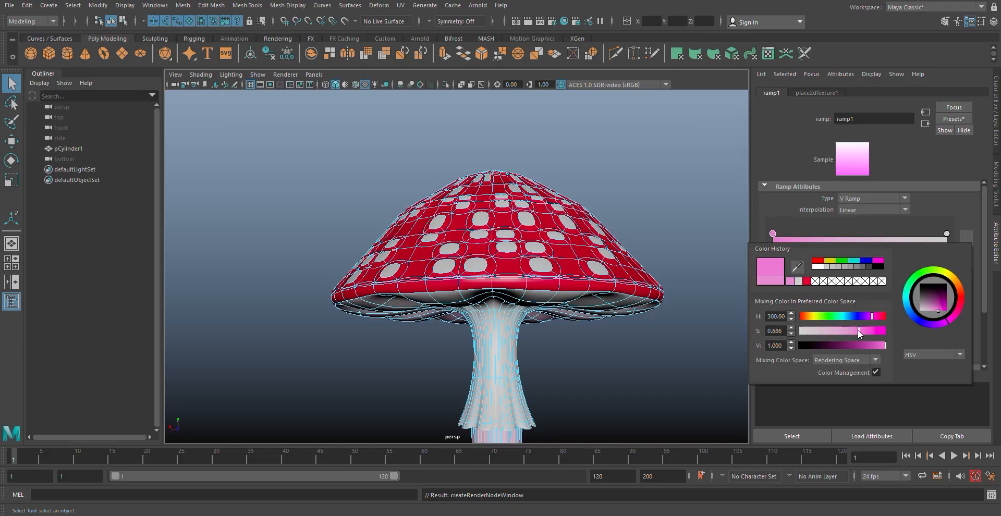
{"action": "left_click", "coordinate": [947, 234]}
{"action": "left_click", "coordinate": [848, 290]}
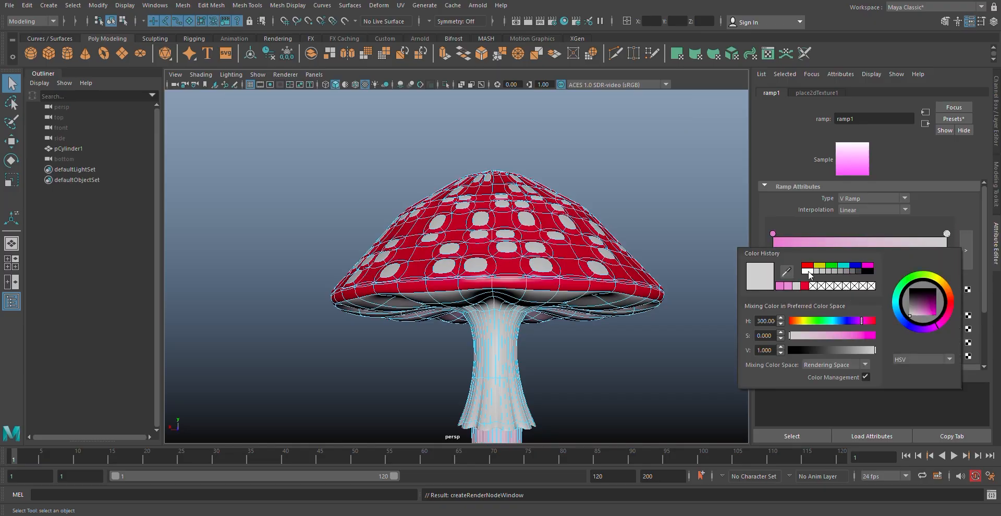
- Lighten the ramp's pink to a saturation of 0.462 and change the ramp type to U Ramp
{"action": "scroll", "coordinate": [542, 270], "scroll_direction": "down", "scroll_amount": 5}
{"action": "left_click_drag", "start_coordinate": [479, 335], "coordinate": [543, 330], "text": "alt"}
{"action": "scroll", "coordinate": [499, 258], "scroll_direction": "up", "scroll_amount": 5}
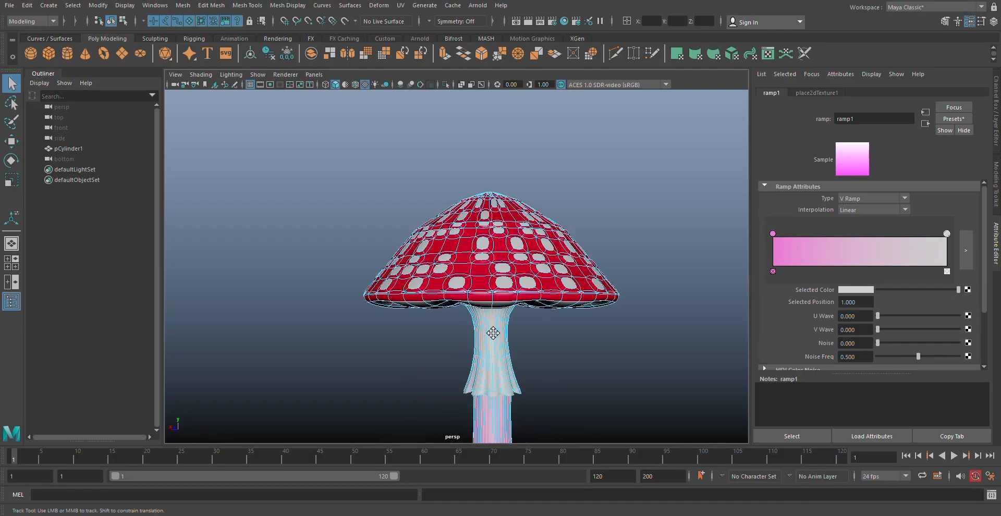
{"action": "left_click", "coordinate": [845, 290]}
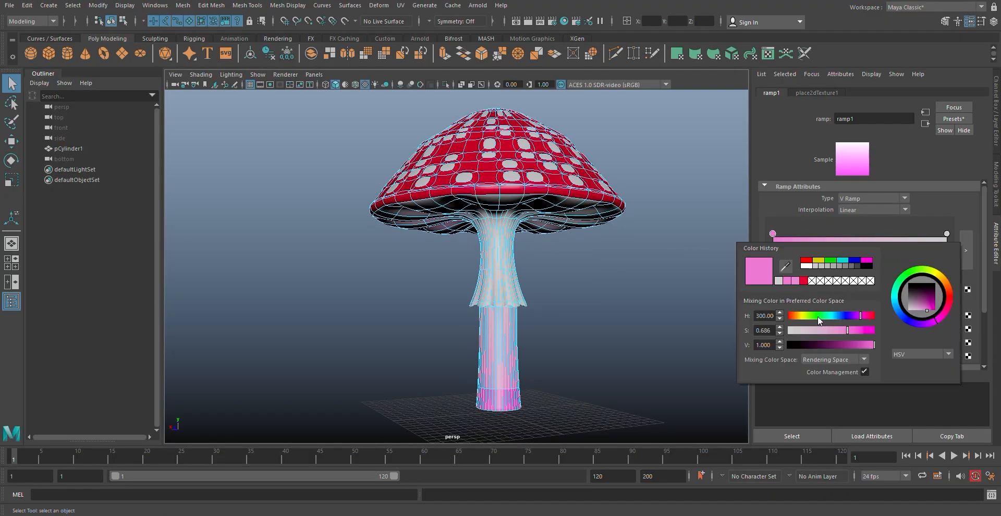
{"action": "left_click", "coordinate": [837, 330]}
{"action": "left_click", "coordinate": [811, 330]}
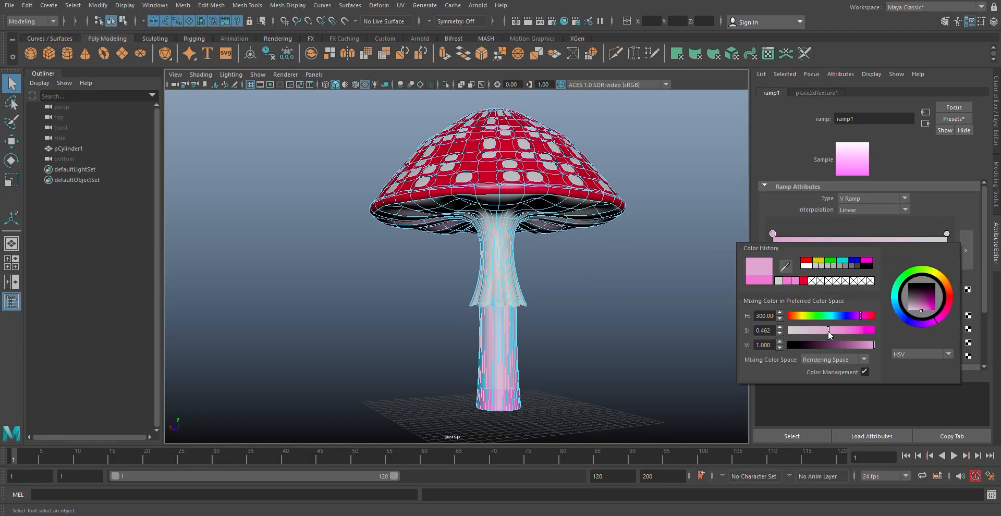
{"action": "left_click", "coordinate": [907, 196]}
{"action": "left_click", "coordinate": [877, 220]}
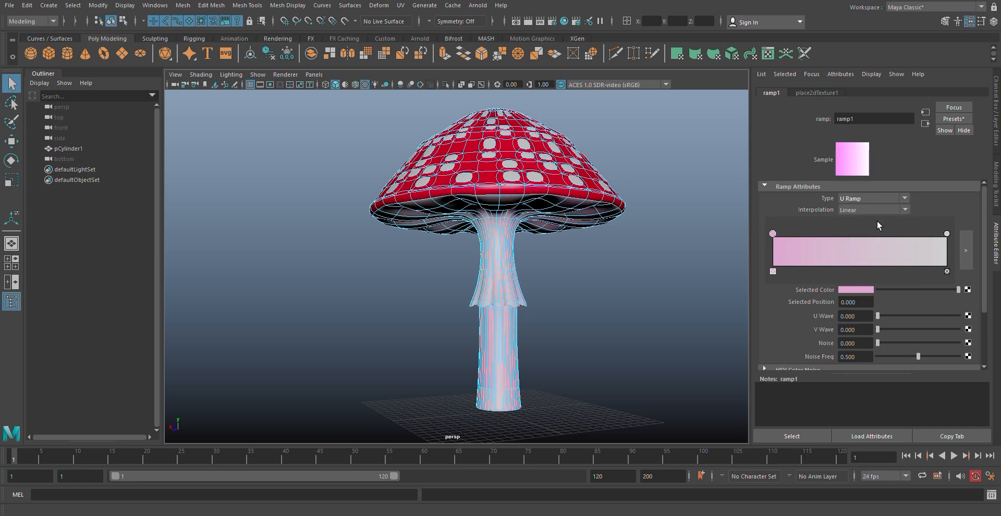
- Return to object mode, deselect the mushroom, hide the Attribute Editor and view the whole textured model
{"action": "right_click_drag", "start_coordinate": [492, 262], "coordinate": [571, 242]}
{"action": "left_click", "coordinate": [570, 242]}
{"action": "mouse_move", "coordinate": [532, 290]}
{"action": "left_mouse_down", "text": "alt"}
{"action": "mouse_move", "coordinate": [589, 277]}
{"action": "mouse_move", "coordinate": [509, 212]}
{"action": "mouse_move", "coordinate": [536, 272]}
{"action": "mouse_move", "coordinate": [527, 299]}
{"action": "mouse_move", "coordinate": [538, 307]}
{"action": "left_mouse_up", "text": "alt"}
{"action": "double_click", "coordinate": [995, 147]}
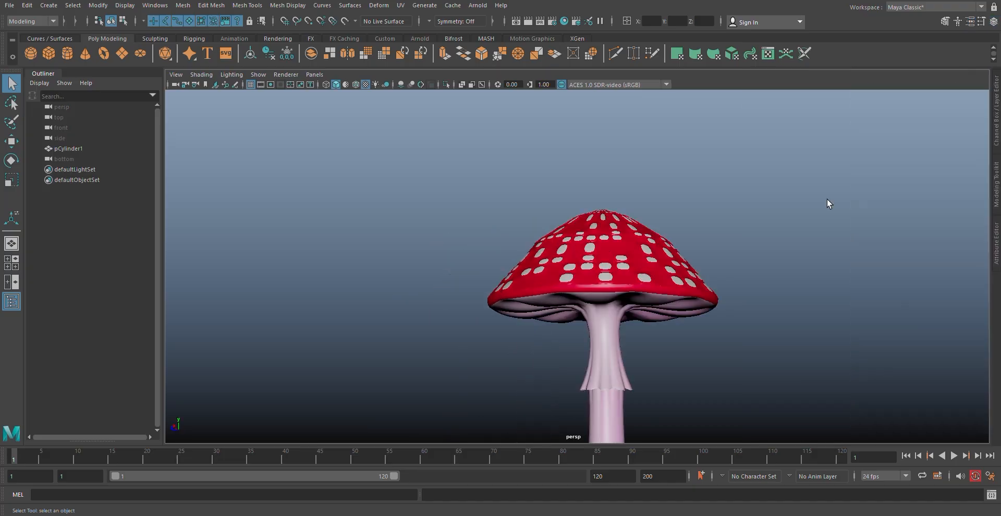
{"action": "scroll", "coordinate": [755, 250], "scroll_direction": "down", "scroll_amount": 3}
{"action": "middle_click_drag", "start_coordinate": [706, 337], "coordinate": [680, 285], "text": "alt"}
{"action": "left_click_drag", "start_coordinate": [680, 286], "coordinate": [566, 346], "text": "alt"}
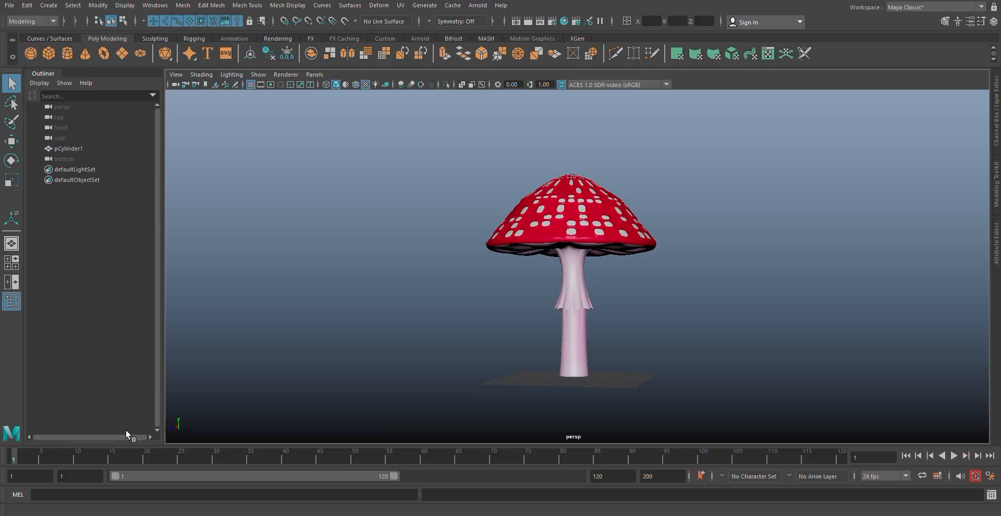
- Select the mushroom, show its Channel Box and delete its construction history
{"action": "left_click", "coordinate": [572, 271]}
{"action": "left_click", "coordinate": [997, 119]}
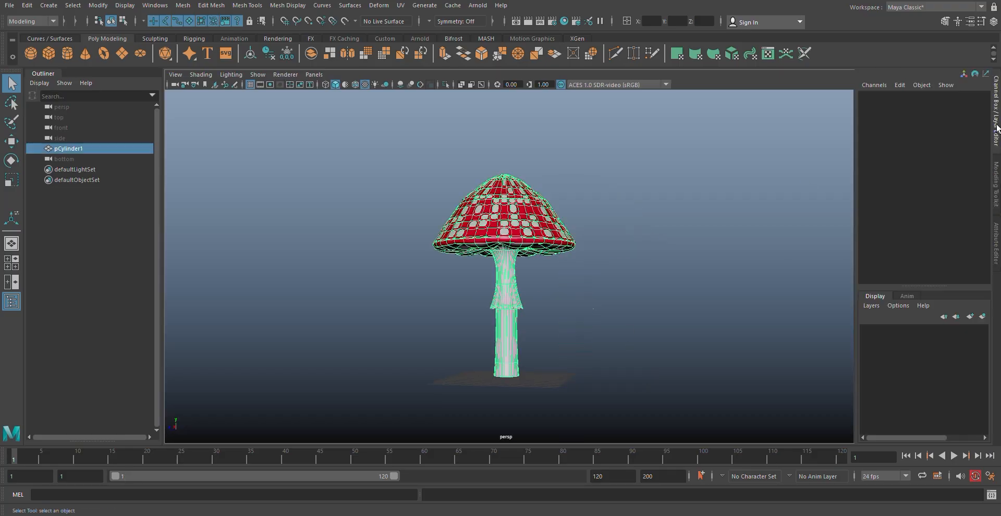
{"action": "key", "text": "alt+shift+d"}
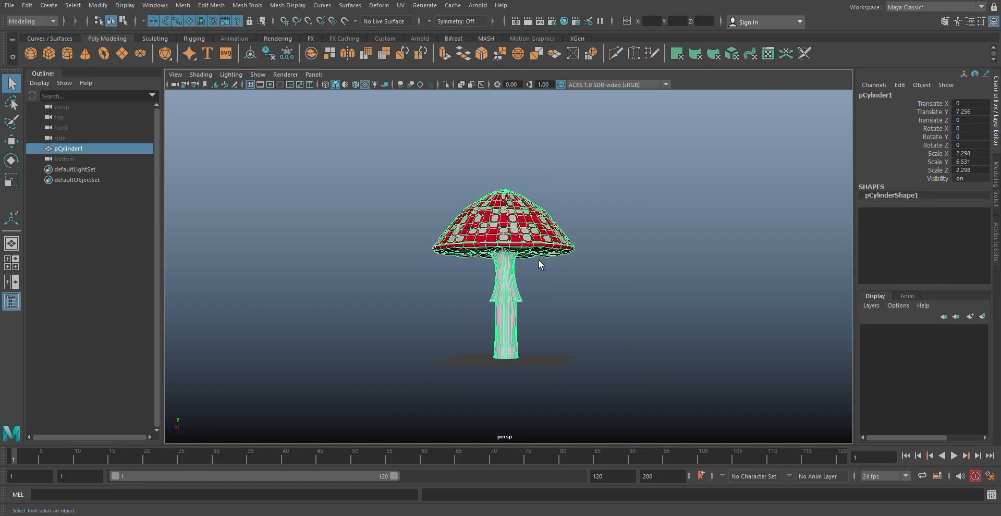
- Duplicate the mushroom in the front view and move the copy about 9.9 units along X
{"action": "key", "text": "space"}
{"action": "left_click_drag", "start_coordinate": [536, 269], "coordinate": [535, 305]}
{"action": "scroll", "coordinate": [520, 265], "scroll_direction": "down", "scroll_amount": 6}
{"action": "scroll", "coordinate": [522, 268], "scroll_direction": "down", "scroll_amount": 2}
{"action": "middle_click_drag", "start_coordinate": [522, 268], "coordinate": [518, 235], "text": "alt"}
{"action": "scroll", "coordinate": [513, 250], "scroll_direction": "up", "scroll_amount": 3}
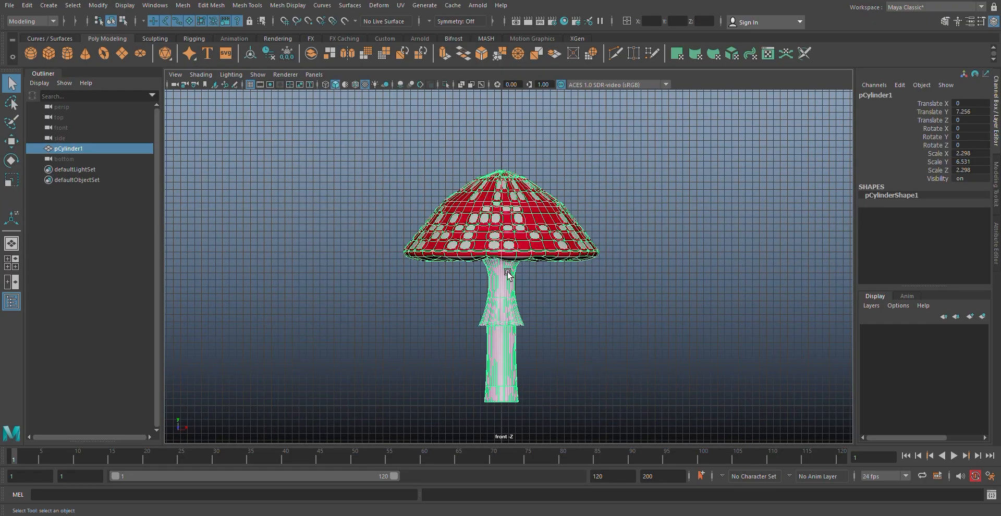
{"action": "key", "text": "w"}
{"action": "mouse_move", "coordinate": [532, 358]}
{"action": "left_mouse_down", "text": "shift"}
{"action": "mouse_move", "coordinate": [553, 358]}
{"action": "mouse_move", "coordinate": [576, 322]}
{"action": "left_mouse_up", "text": "shift"}
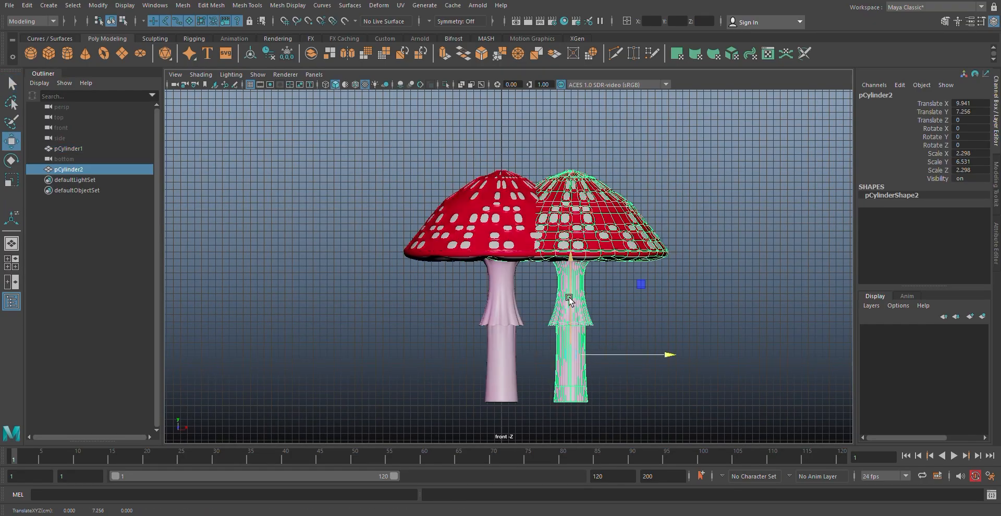
{"action": "key", "text": "e"}
{"action": "left_click_drag", "start_coordinate": [649, 285], "coordinate": [666, 315]}
{"action": "key", "text": "ctrl+z"}
- Move the copied mushroom's pivot to the base of its stem and rotate the copy about -23.9 degrees around Z
{"action": "key", "text": "d"}
{"action": "left_click_drag", "start_coordinate": [571, 355], "coordinate": [571, 403]}
{"action": "key", "text": "w"}
{"action": "key", "text": "e"}
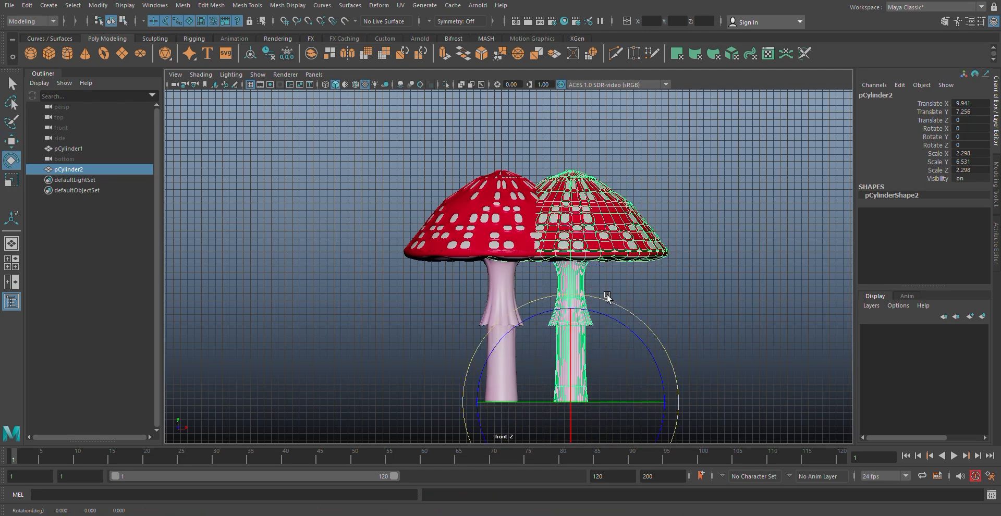
{"action": "left_click_drag", "start_coordinate": [608, 316], "coordinate": [627, 341]}
- Scale the tilted copy uniformly to about 1.545, 4.392, 1.545 and move it closer to the large mushroom's stem base
{"action": "key", "text": "r"}
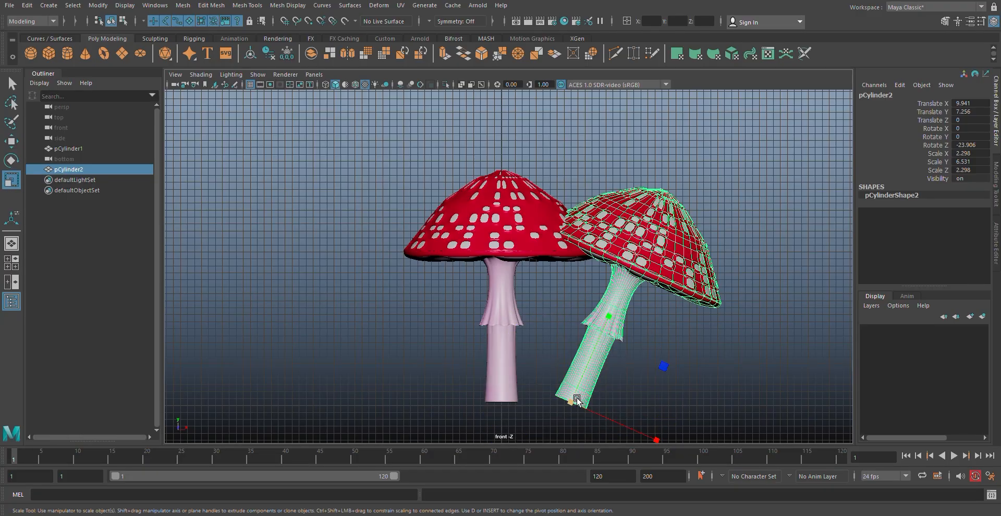
{"action": "left_click_drag", "start_coordinate": [571, 402], "coordinate": [459, 470]}
{"action": "scroll", "coordinate": [552, 373], "scroll_direction": "up", "scroll_amount": 3}
{"action": "key", "text": "w"}
{"action": "scroll", "coordinate": [537, 376], "scroll_direction": "down", "scroll_amount": 1}
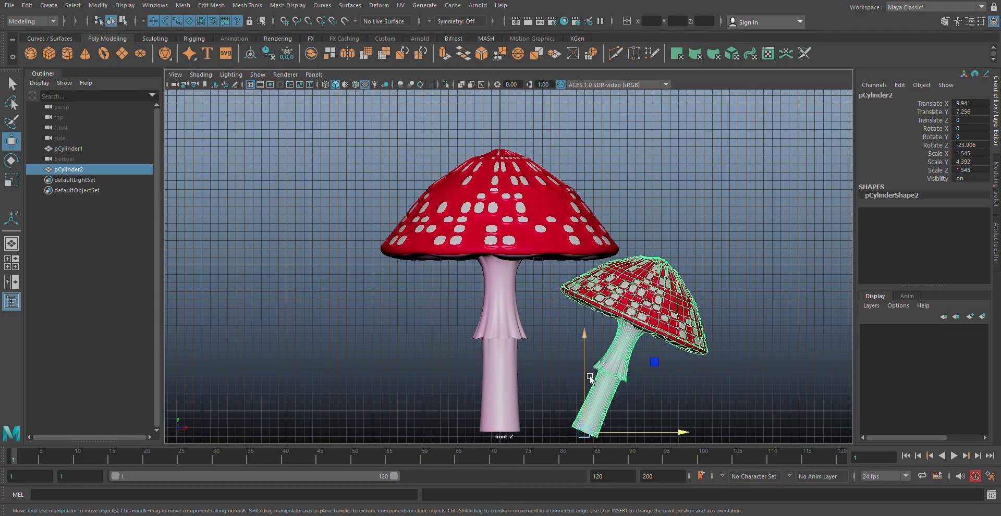
{"action": "scroll", "coordinate": [535, 378], "scroll_direction": "up", "scroll_amount": 1}
{"action": "middle_click_drag", "start_coordinate": [534, 378], "coordinate": [523, 262], "text": "alt"}
{"action": "left_click_drag", "start_coordinate": [605, 336], "coordinate": [586, 336]}
{"action": "left_click_drag", "start_coordinate": [560, 307], "coordinate": [557, 319]}
- Select the bottom vertices of the tilted stem, rotate them level with the ground and adjust their height
{"action": "right_click_drag", "start_coordinate": [574, 313], "coordinate": [540, 313]}
{"action": "scroll", "coordinate": [568, 354], "scroll_direction": "up", "scroll_amount": 2}
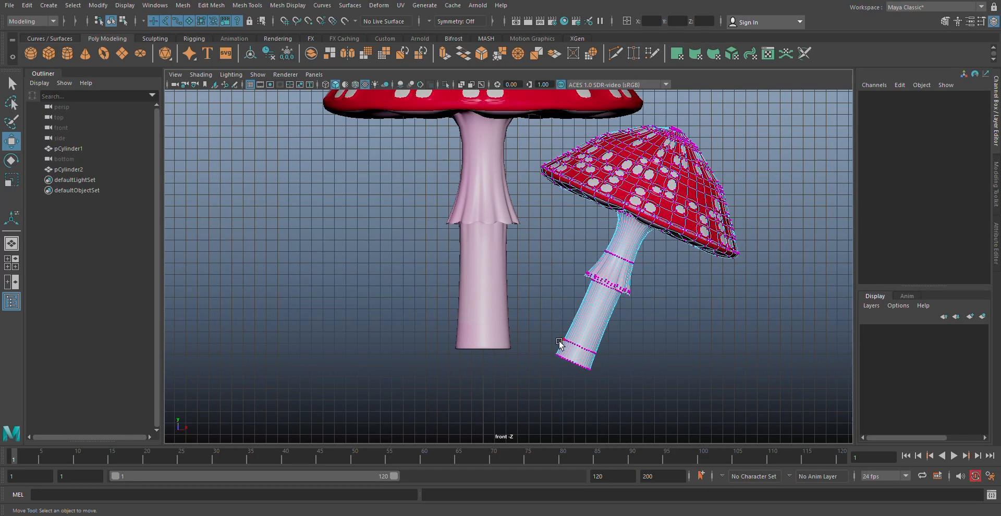
{"action": "left_click_drag", "start_coordinate": [549, 330], "coordinate": [628, 390]}
{"action": "left_click_drag", "start_coordinate": [570, 345], "coordinate": [571, 332]}
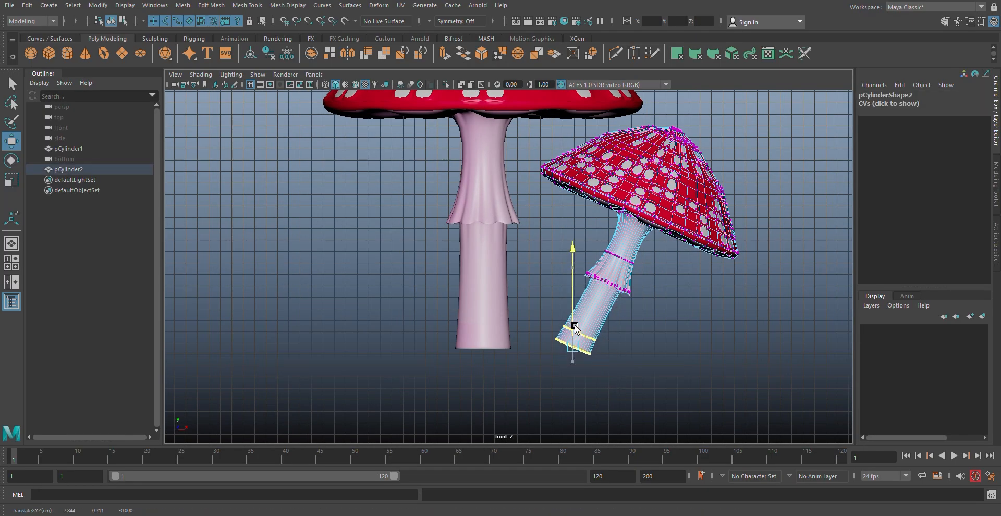
{"action": "key", "text": "e"}
{"action": "left_click_drag", "start_coordinate": [489, 283], "coordinate": [516, 385]}
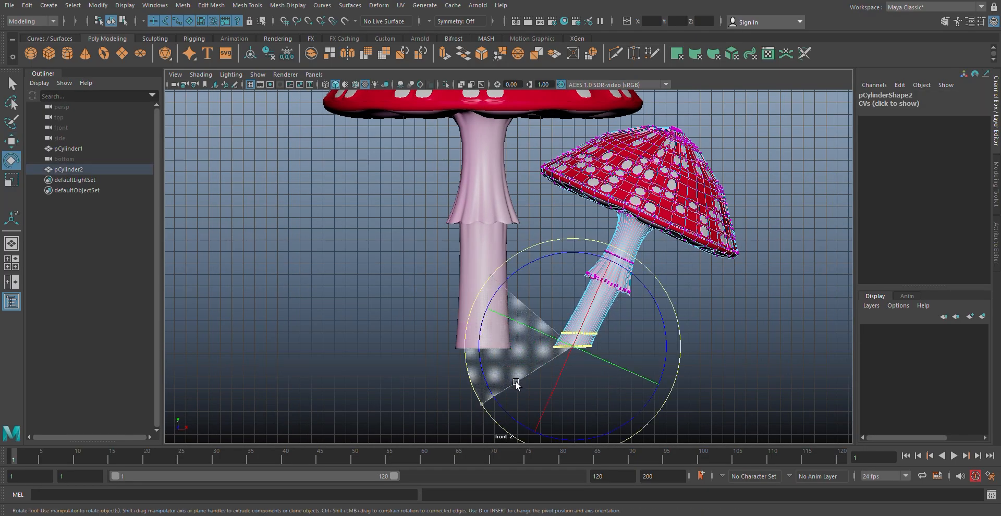
{"action": "key", "text": "w"}
{"action": "left_click_drag", "start_coordinate": [572, 313], "coordinate": [572, 320]}
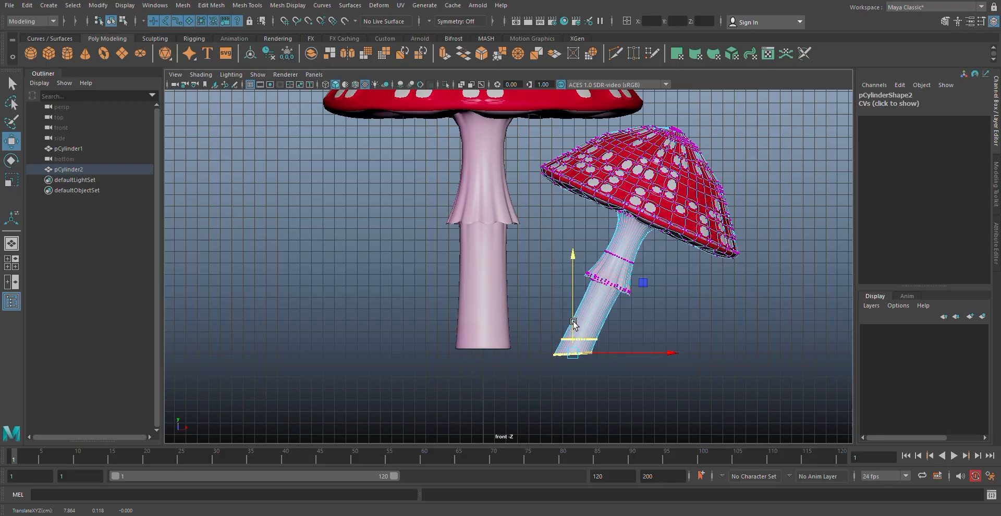
- Return to object mode, select the small mushroom and move it nearer to the large mushroom's stem
{"action": "right_click_drag", "start_coordinate": [614, 274], "coordinate": [651, 230]}
{"action": "left_click", "coordinate": [687, 289]}
{"action": "scroll", "coordinate": [687, 290], "scroll_direction": "down", "scroll_amount": 3}
{"action": "left_click", "coordinate": [577, 239]}
{"action": "left_click_drag", "start_coordinate": [612, 330], "coordinate": [585, 329]}
{"action": "left_click_drag", "start_coordinate": [522, 307], "coordinate": [523, 304]}
- Deselect the small mushroom and switch the viewport away from the current front view
{"action": "left_click", "coordinate": [644, 322]}
{"action": "key", "text": "space"}
{"action": "left_click_drag", "start_coordinate": [583, 289], "coordinate": [613, 290]}
{"action": "left_click_drag", "start_coordinate": [615, 289], "coordinate": [580, 292]}
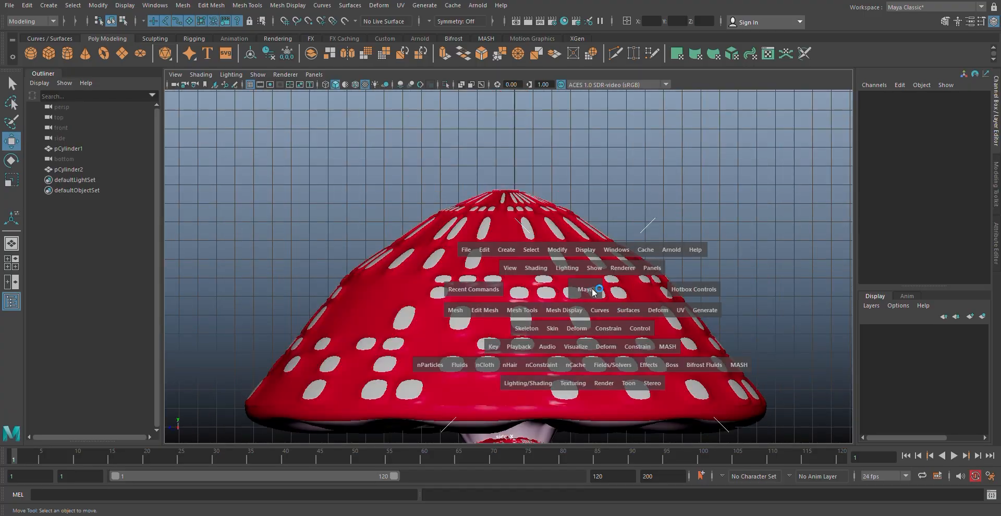